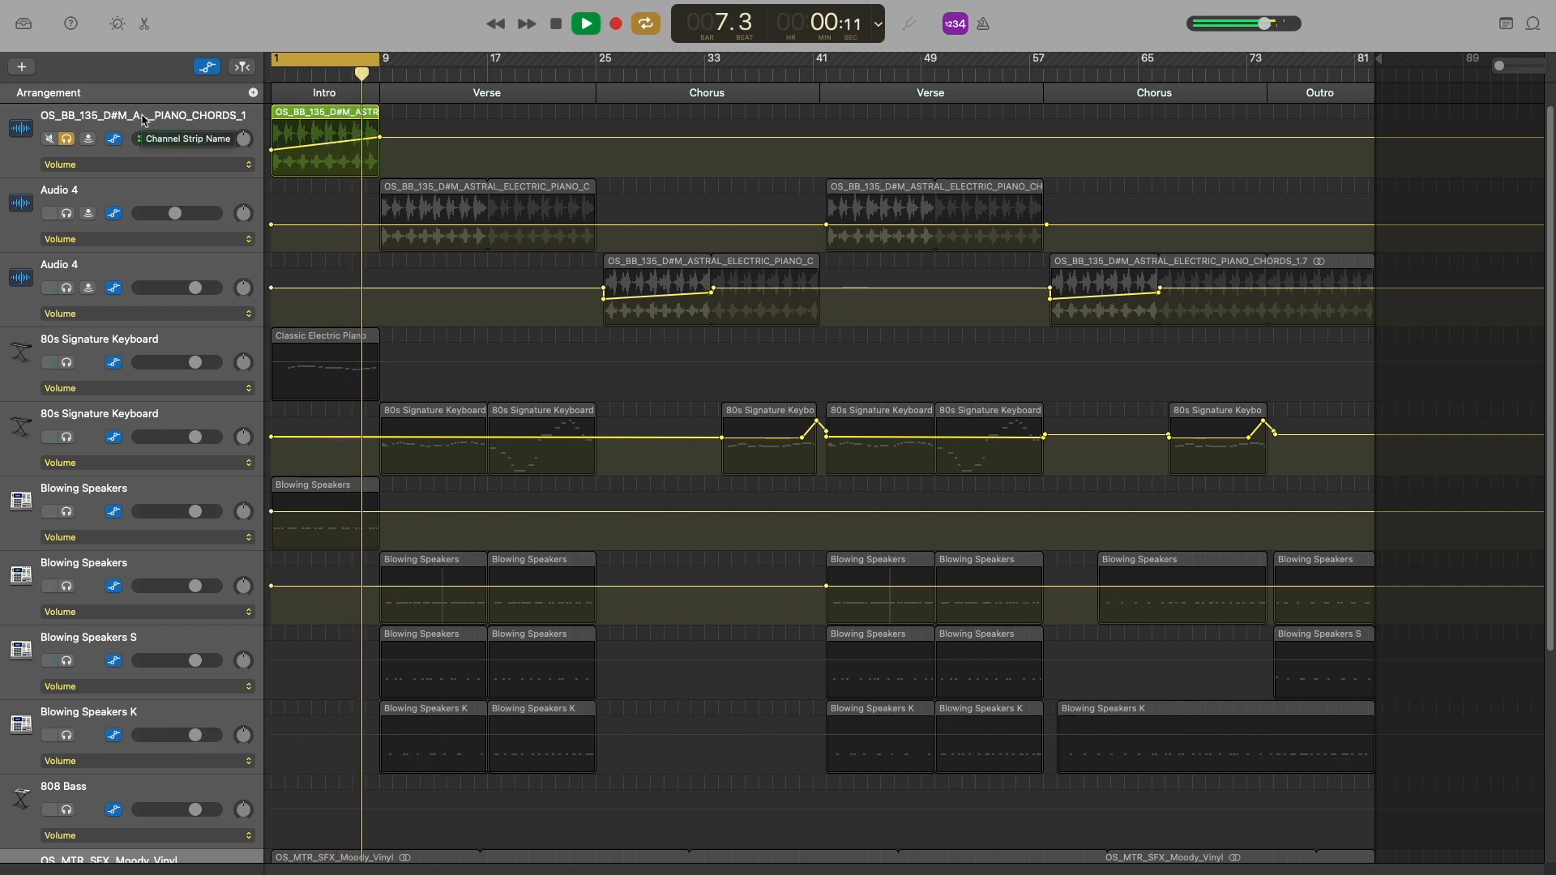
# - Stop playback and switch the transport display to beats with tempo, time signature and key
pyautogui.press('space')
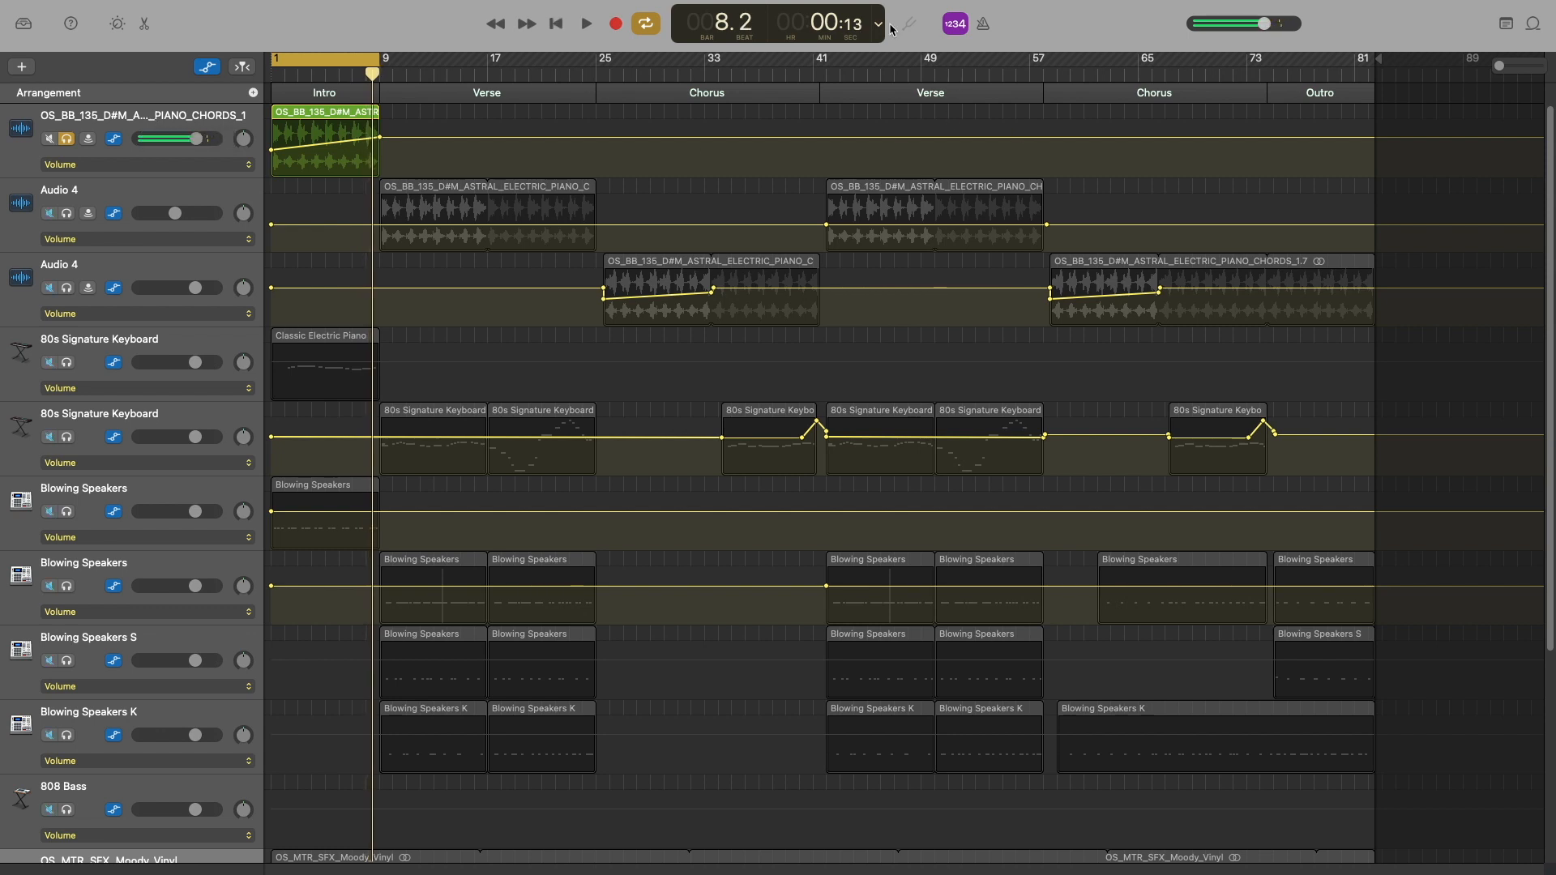
pyautogui.click(876, 28)
pyautogui.click(899, 57)
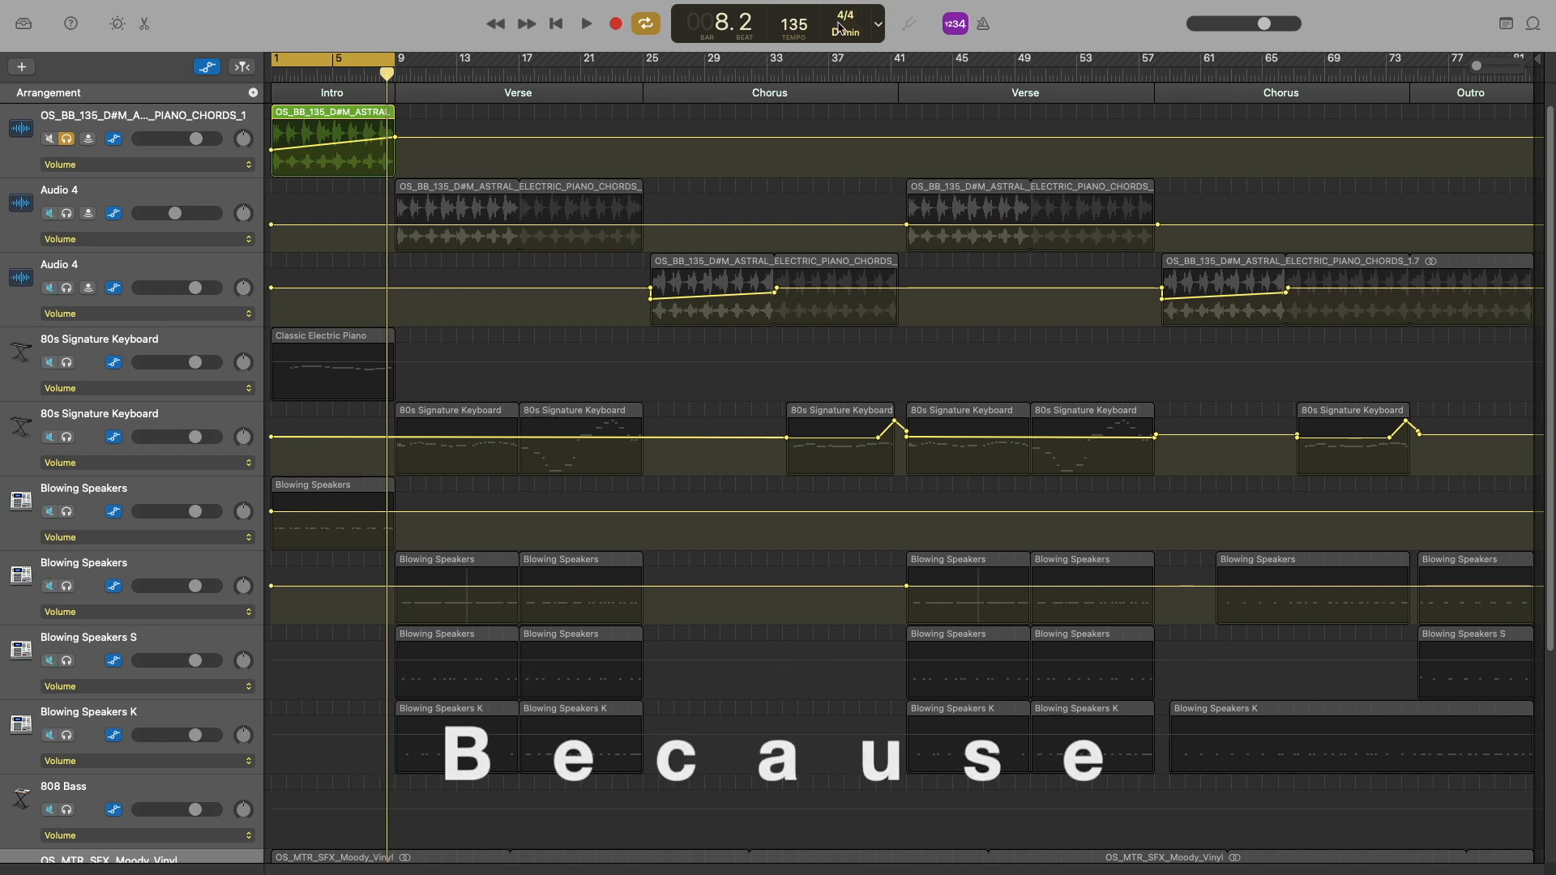
# - Hide the track automation and play the soloed intro piano chords sample from the beginning
pyautogui.press('Return')
pyautogui.press('space')
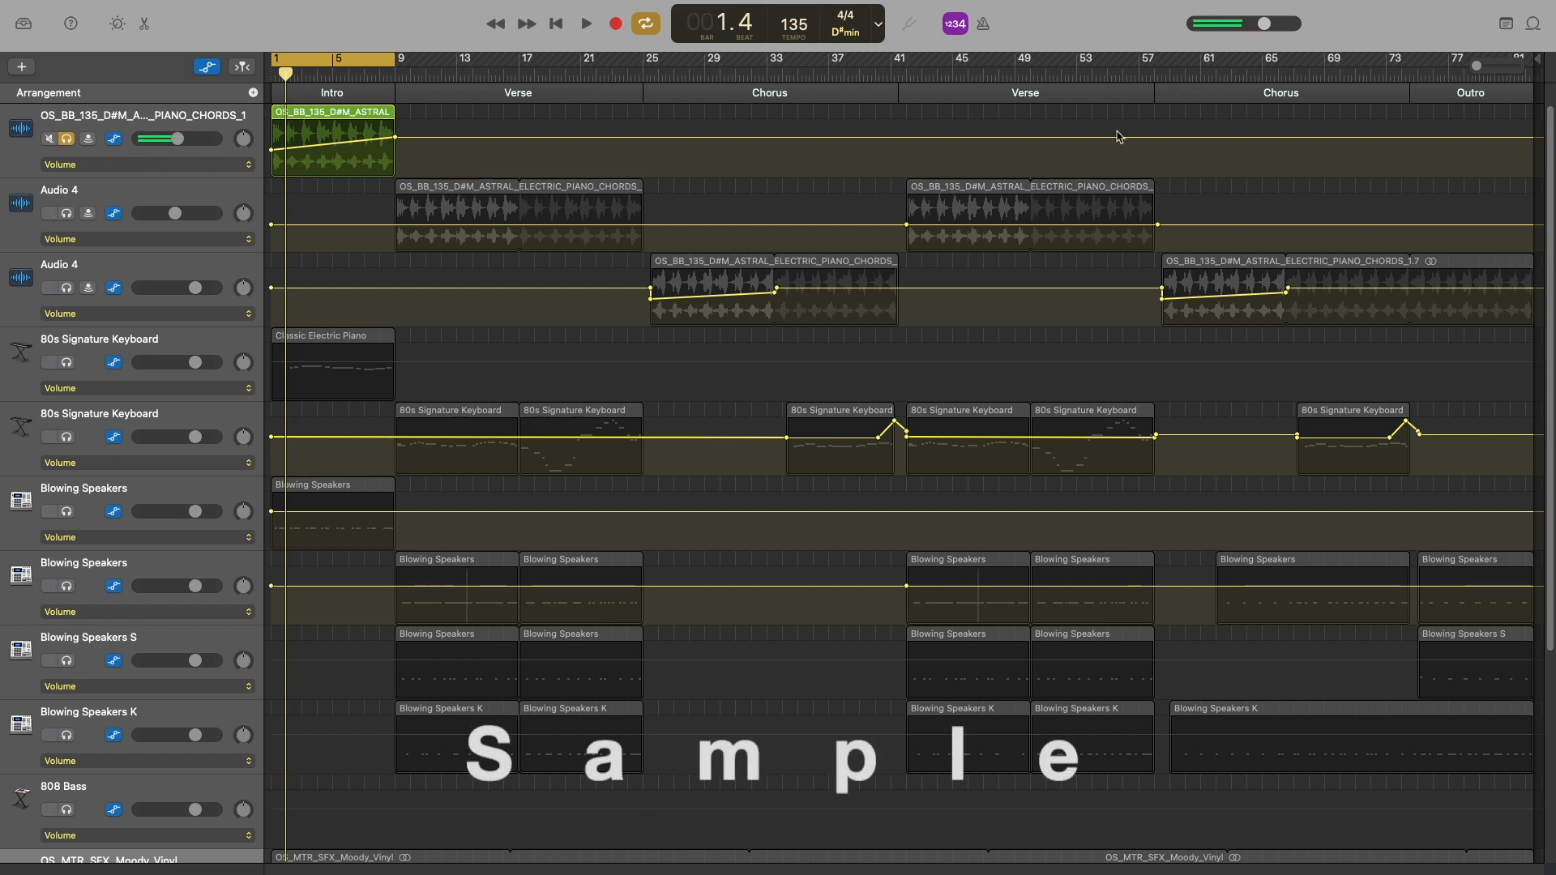
pyautogui.moveTo(746, 5)
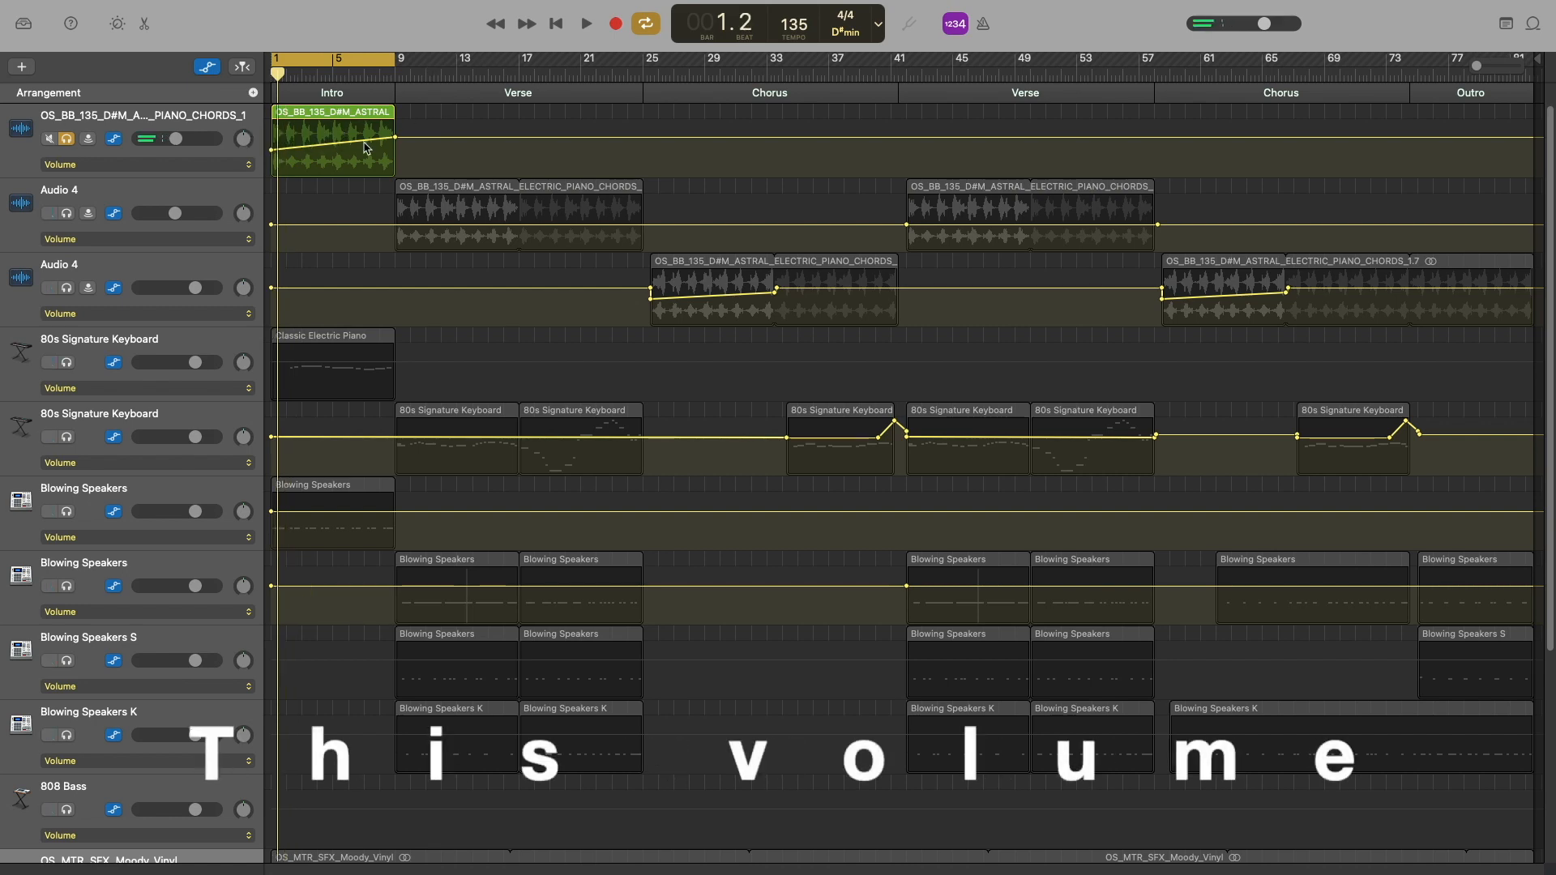
pyautogui.press('a')
pyautogui.press('space')
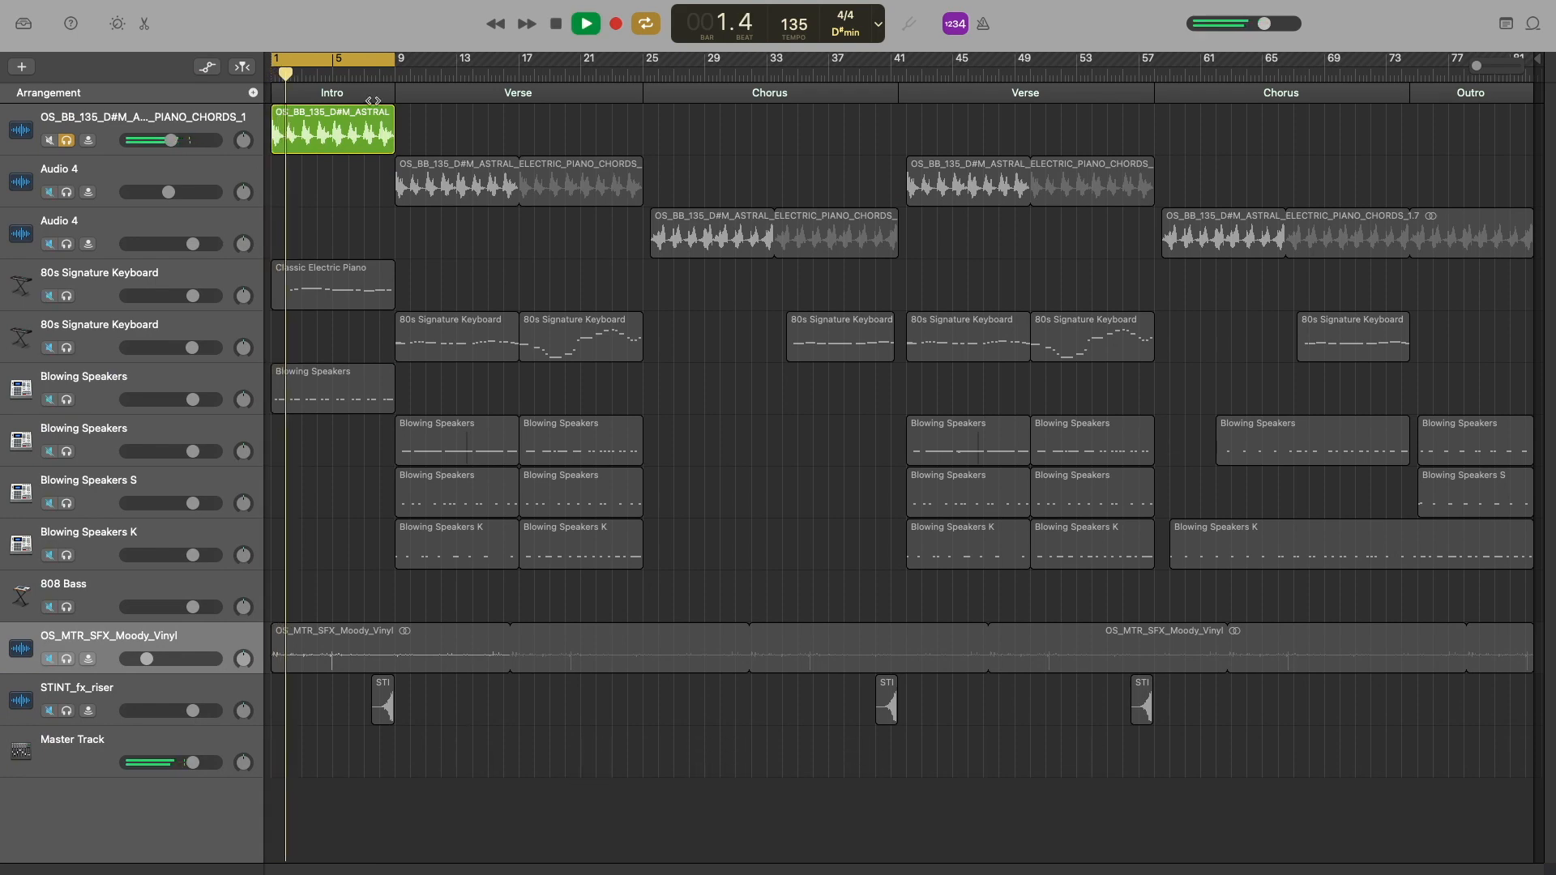
# - Show the Smart Controls of the intro piano chords track with its track settings and plug-ins
pyautogui.click(111, 107)
pyautogui.click(118, 25)
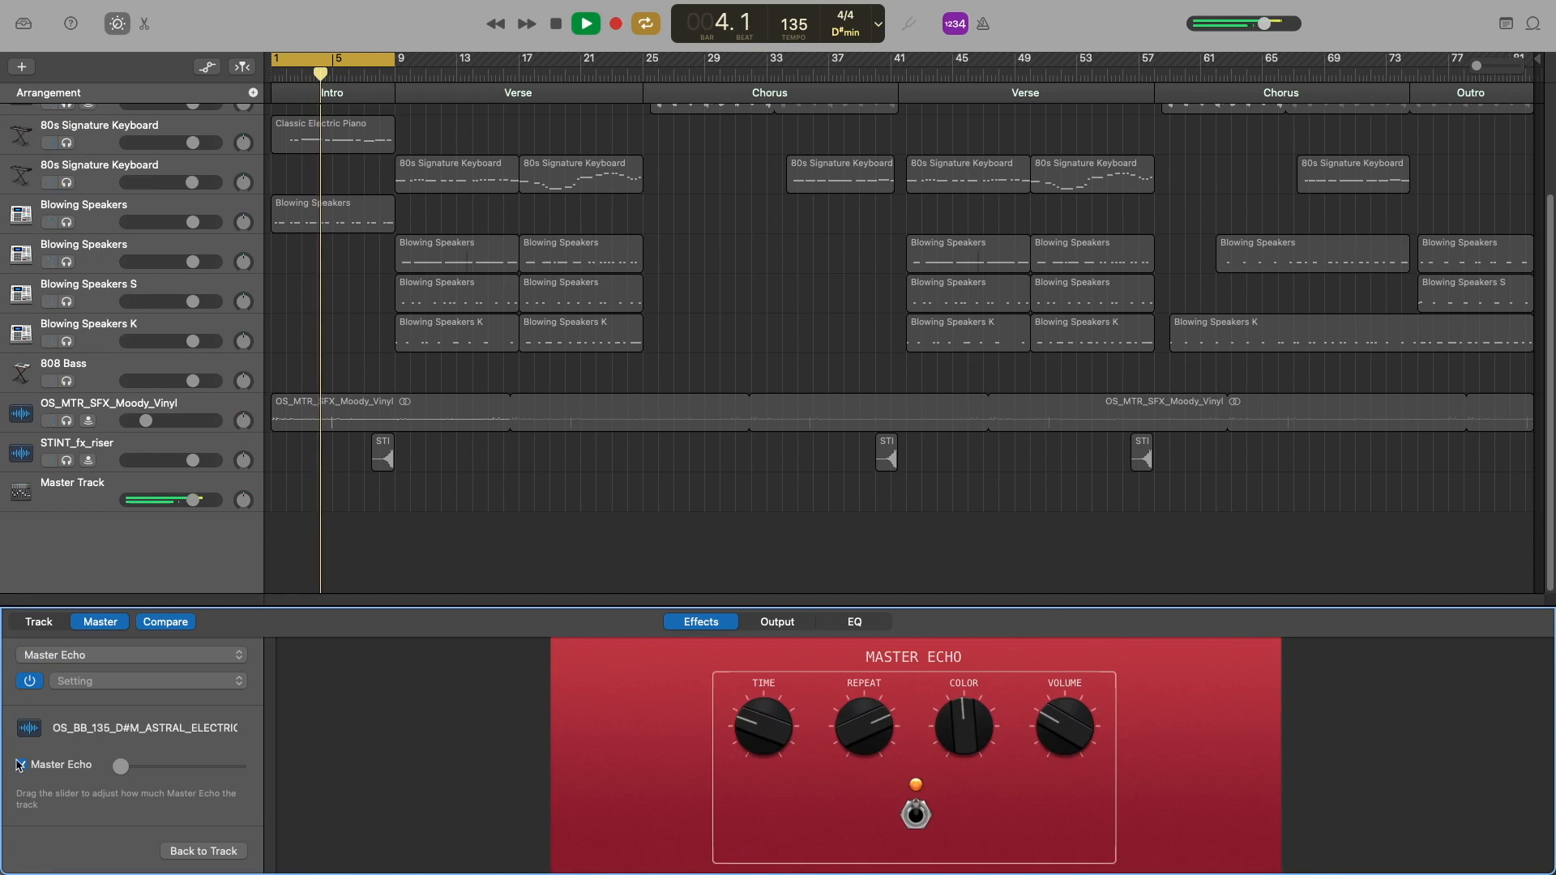
pyautogui.click(38, 621)
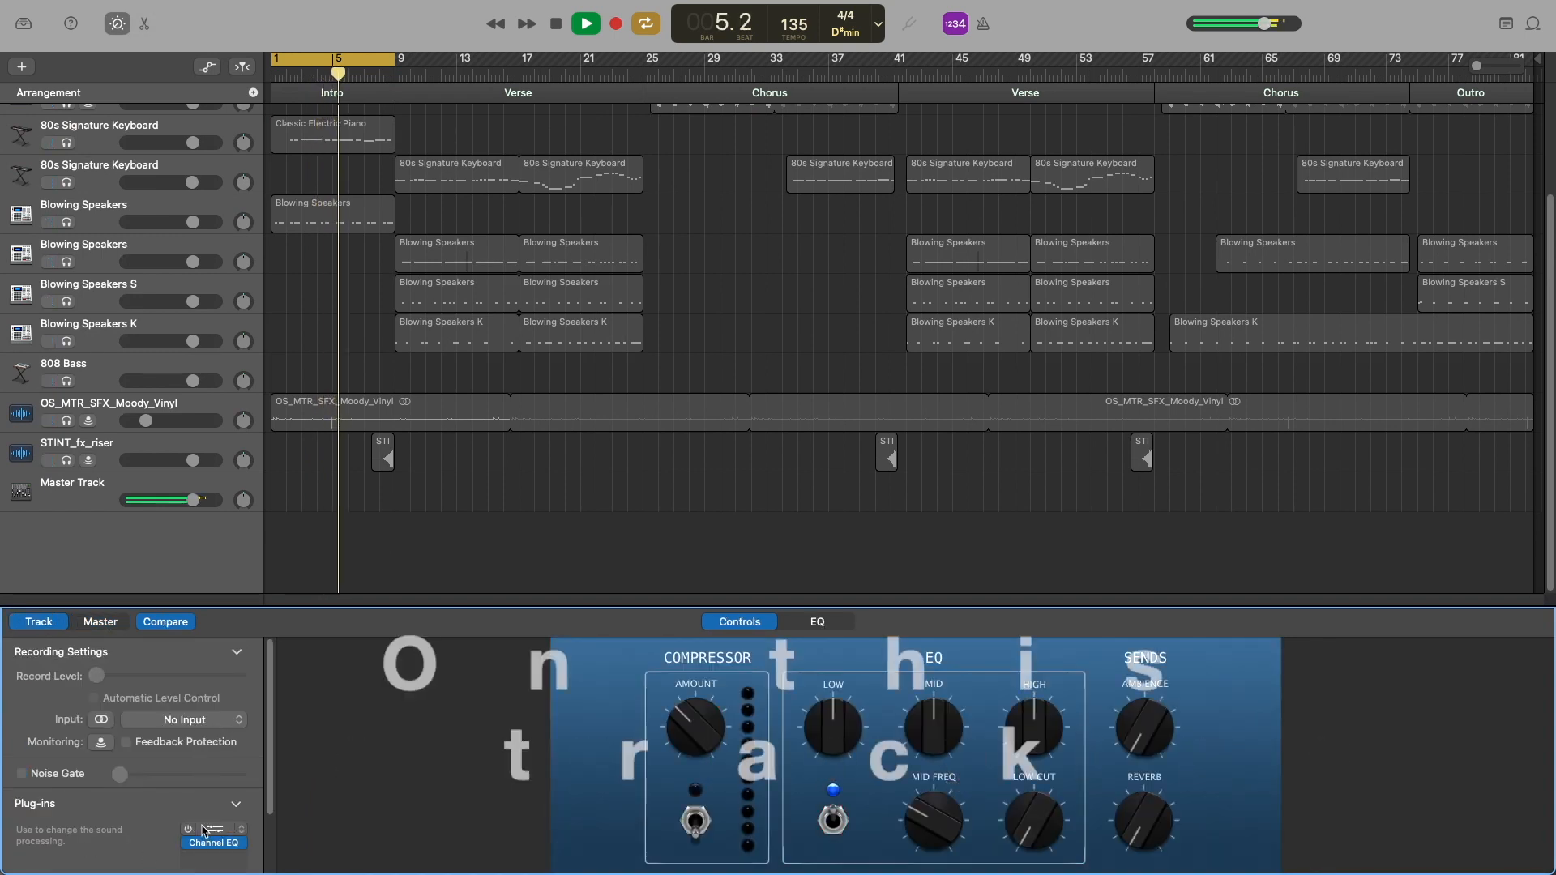
pyautogui.scroll(3, 122, 146)
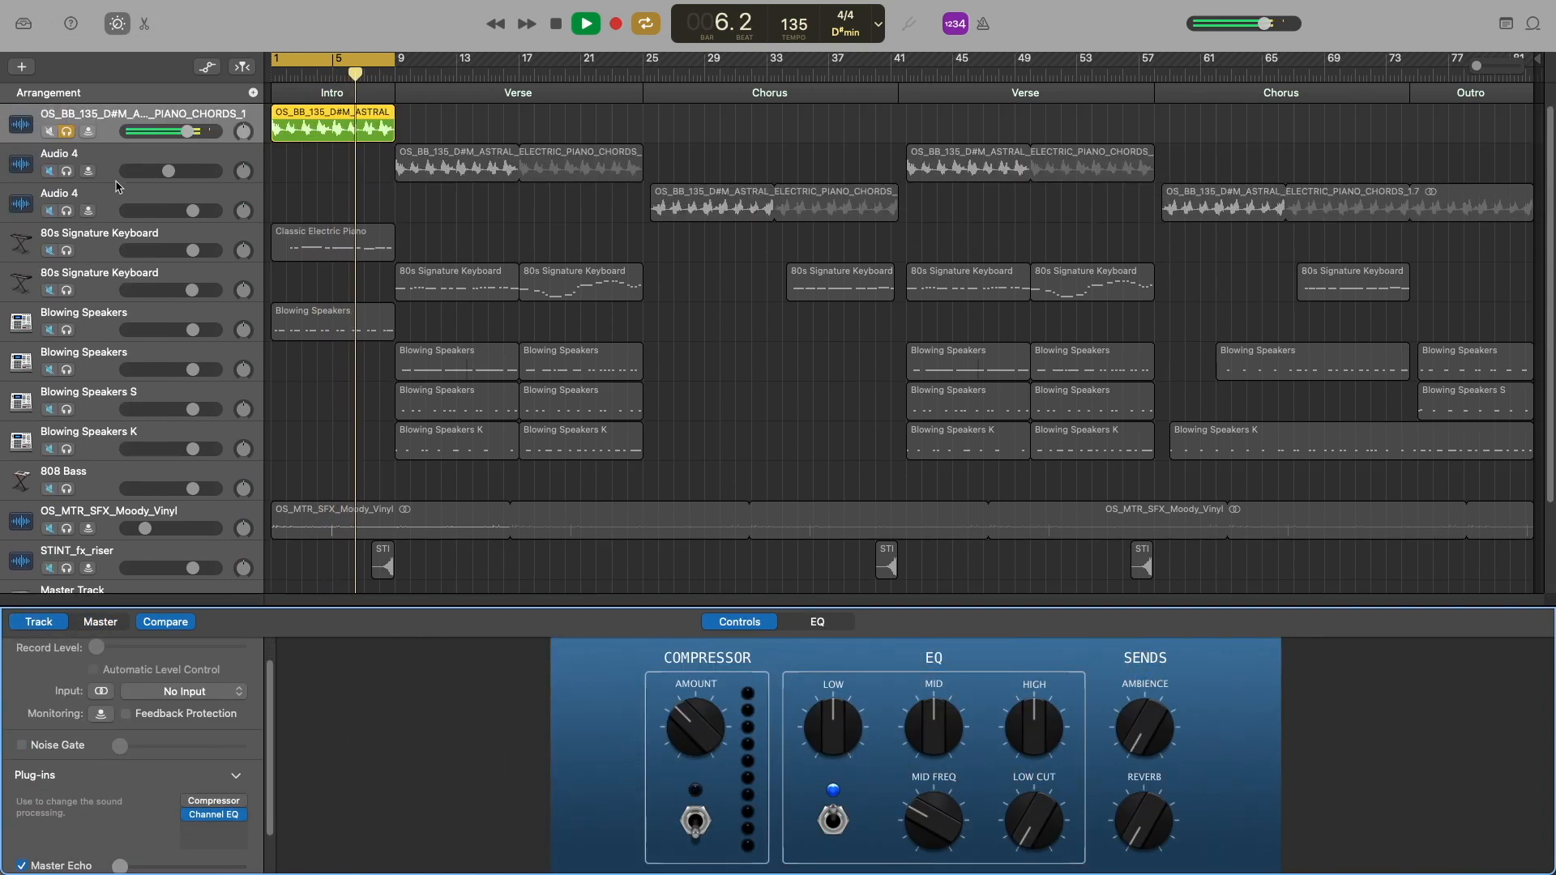
# - Solo the first 80s Signature Keyboard track instead of the piano chords sample and play its intro part
pyautogui.click(93, 234)
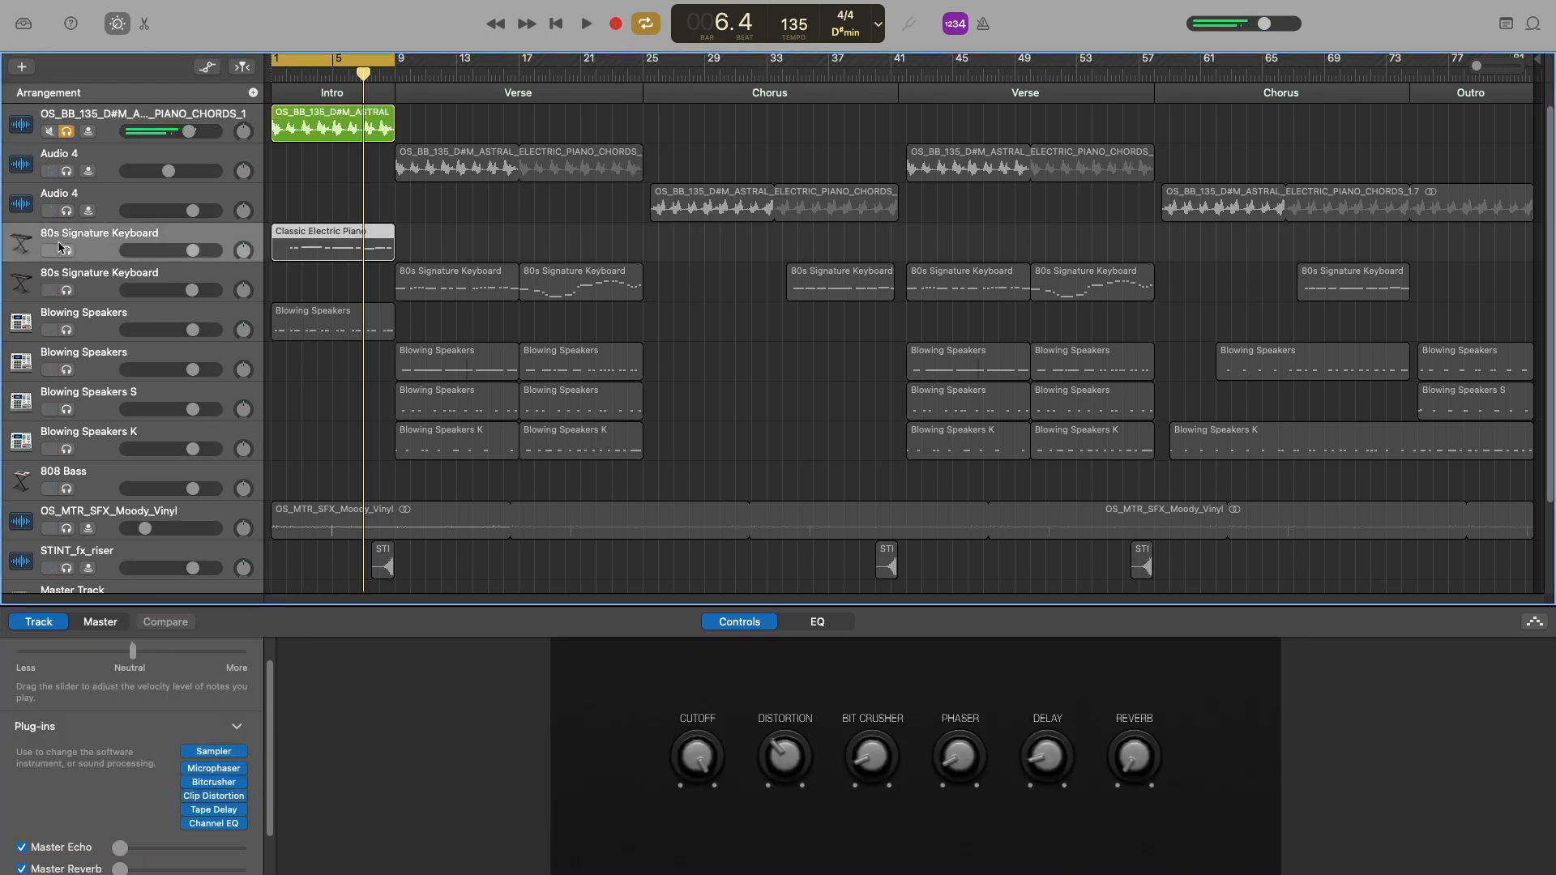
pyautogui.click(68, 251)
pyautogui.press('space')
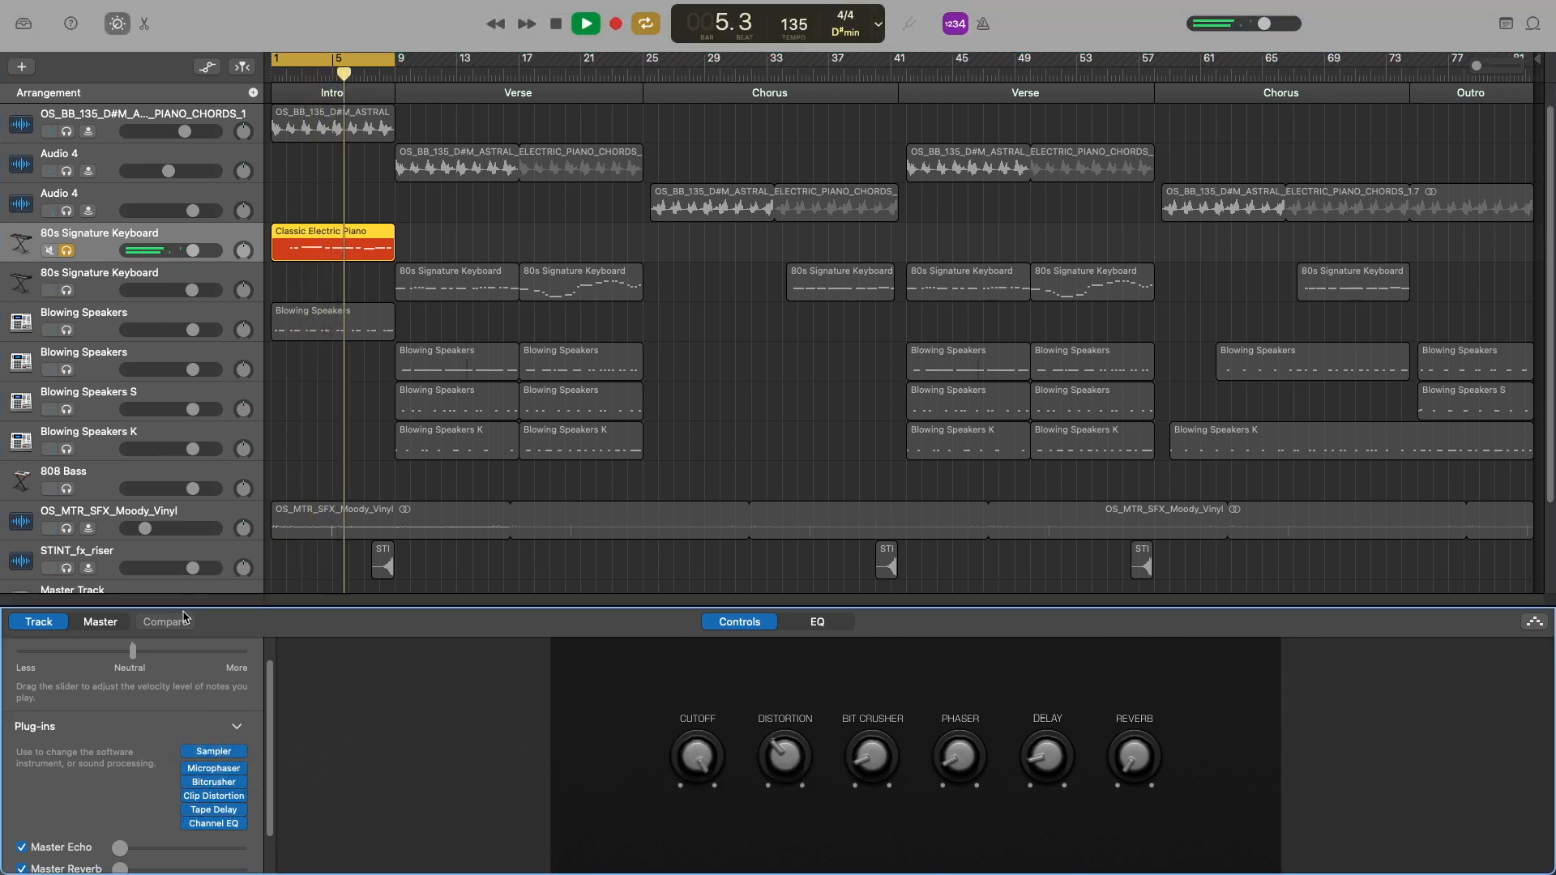
# - Open the Classic Electric Piano region in the Piano Roll, show its note velocities and play it
pyautogui.click(142, 24)
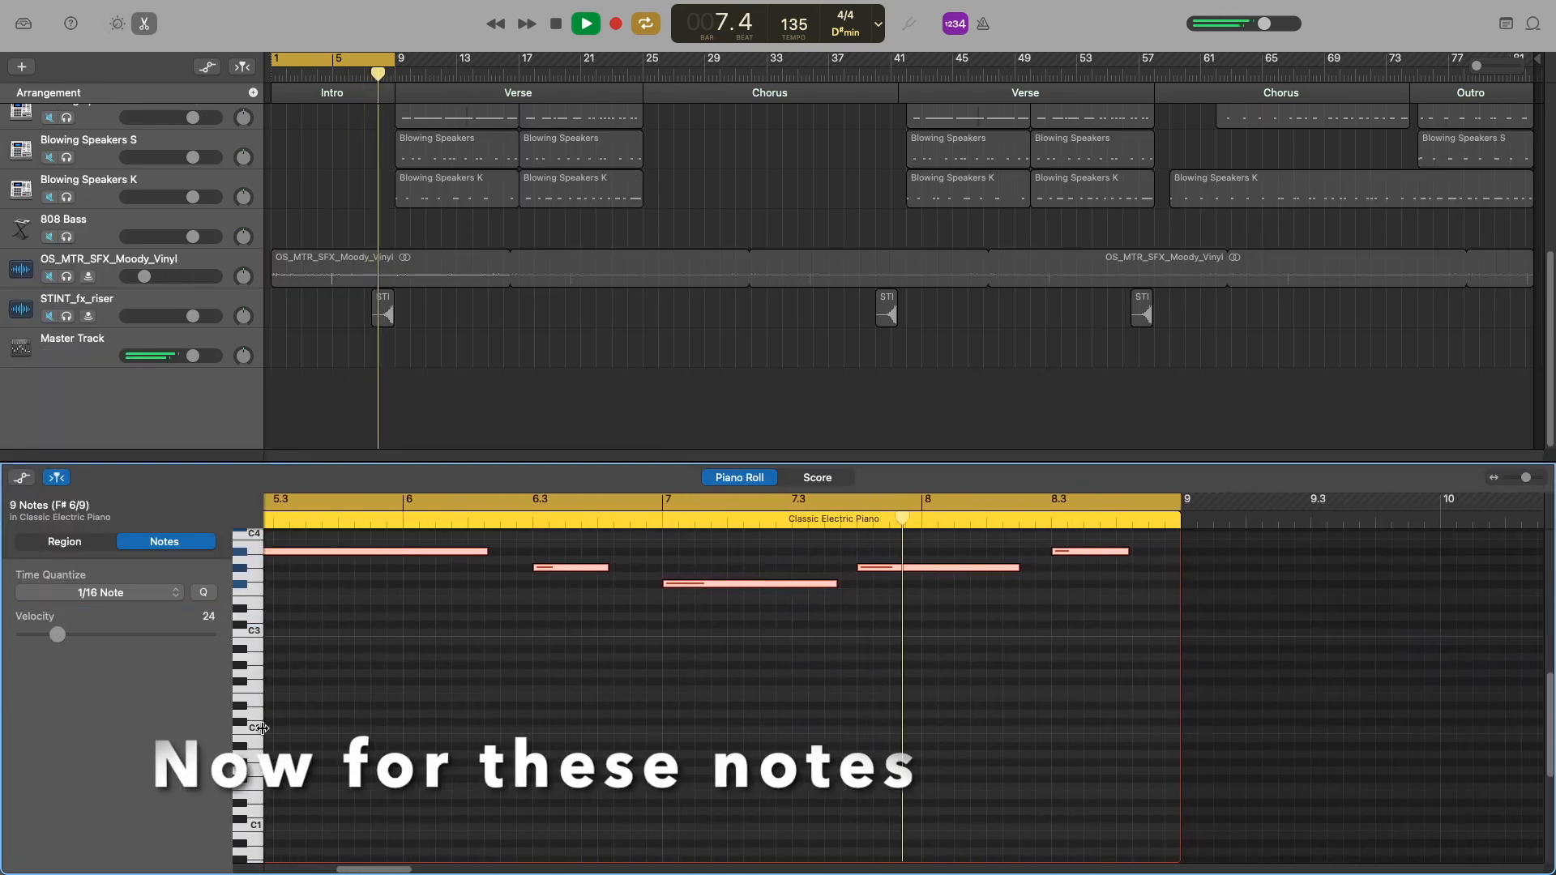
pyautogui.hscroll(-10, 352, 666)
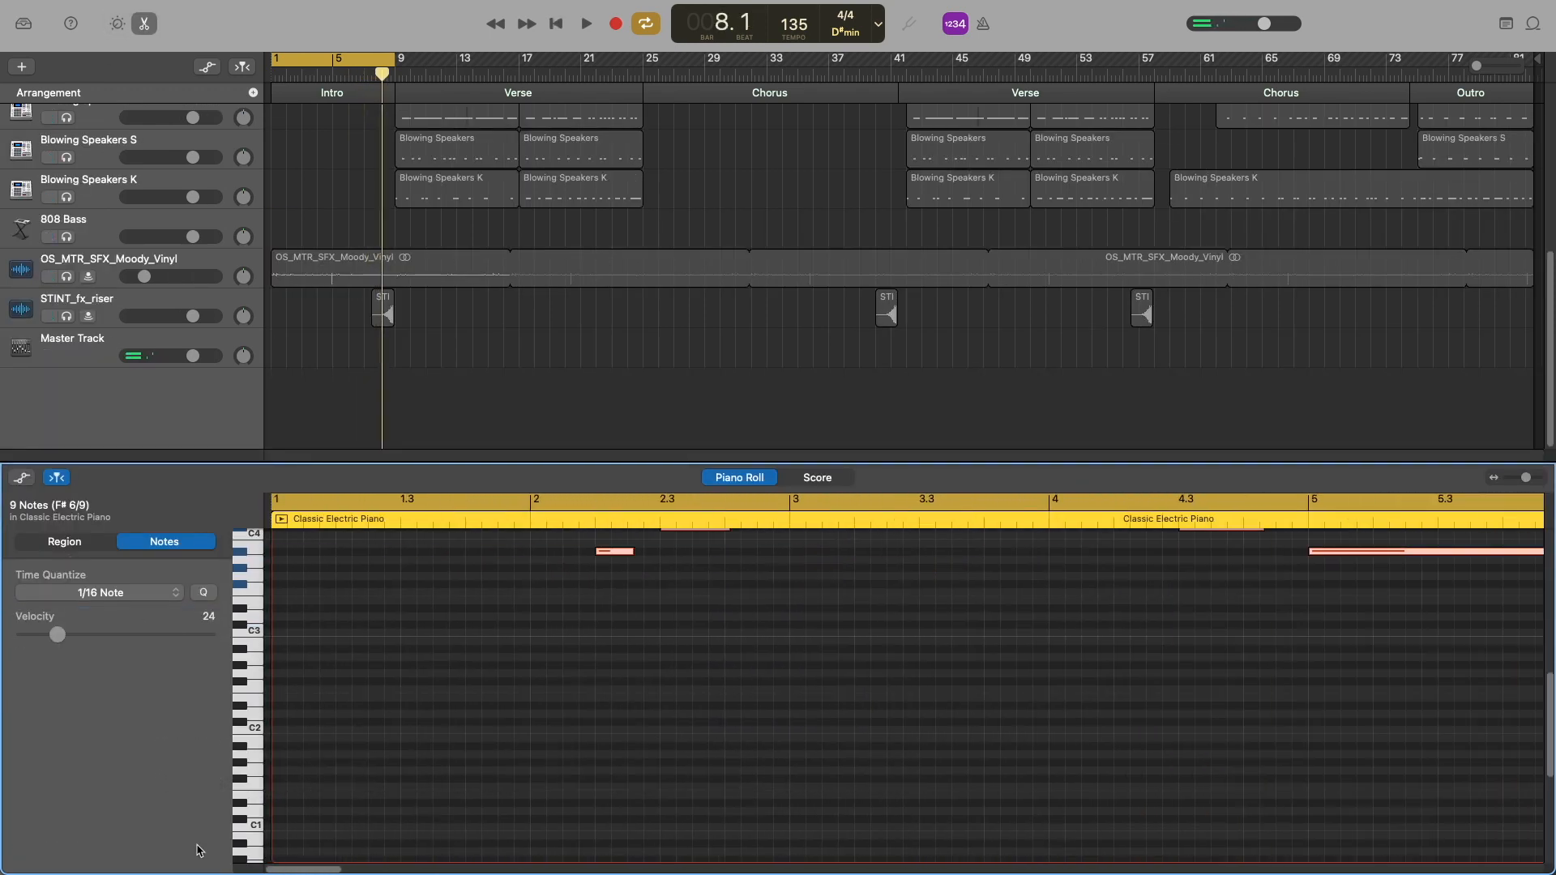
pyautogui.click(22, 478)
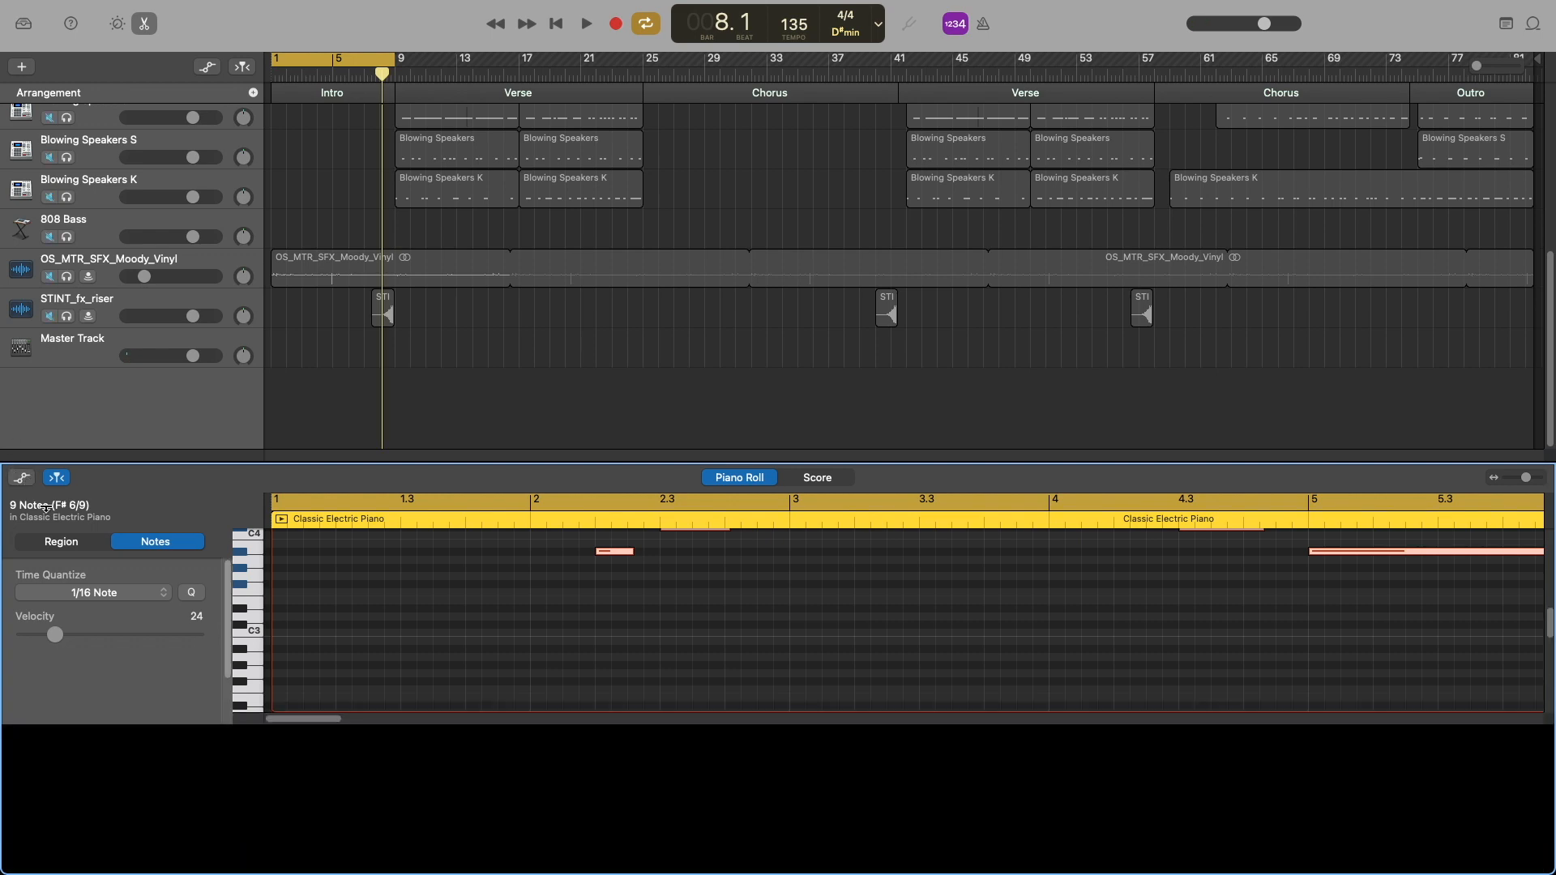
pyautogui.hscroll(5, 299, 870)
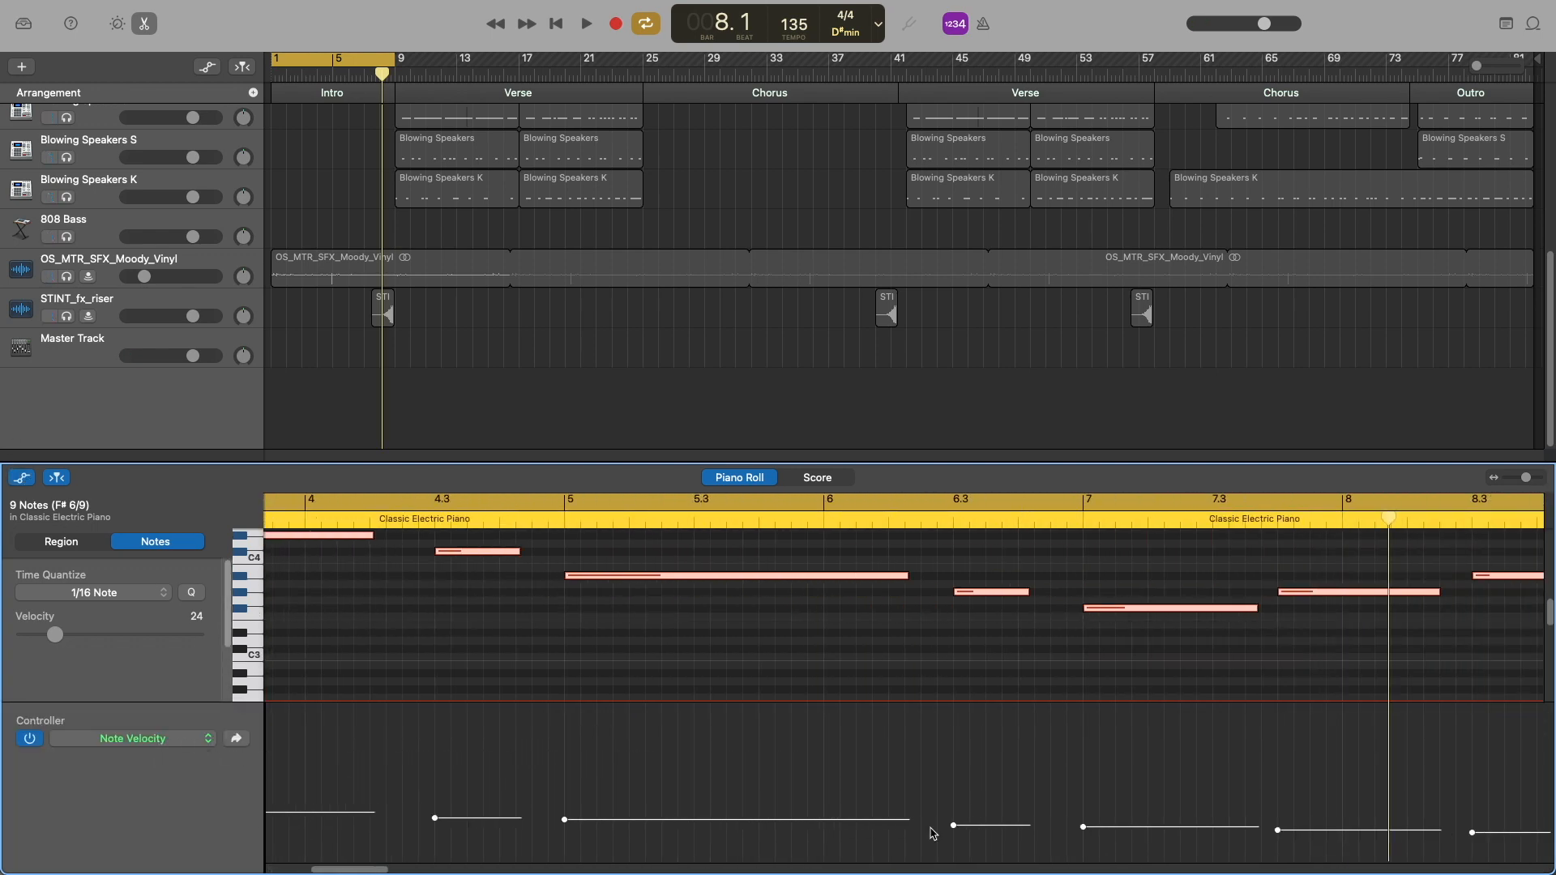
pyautogui.press('space')
pyautogui.scroll(6, 451, 324)
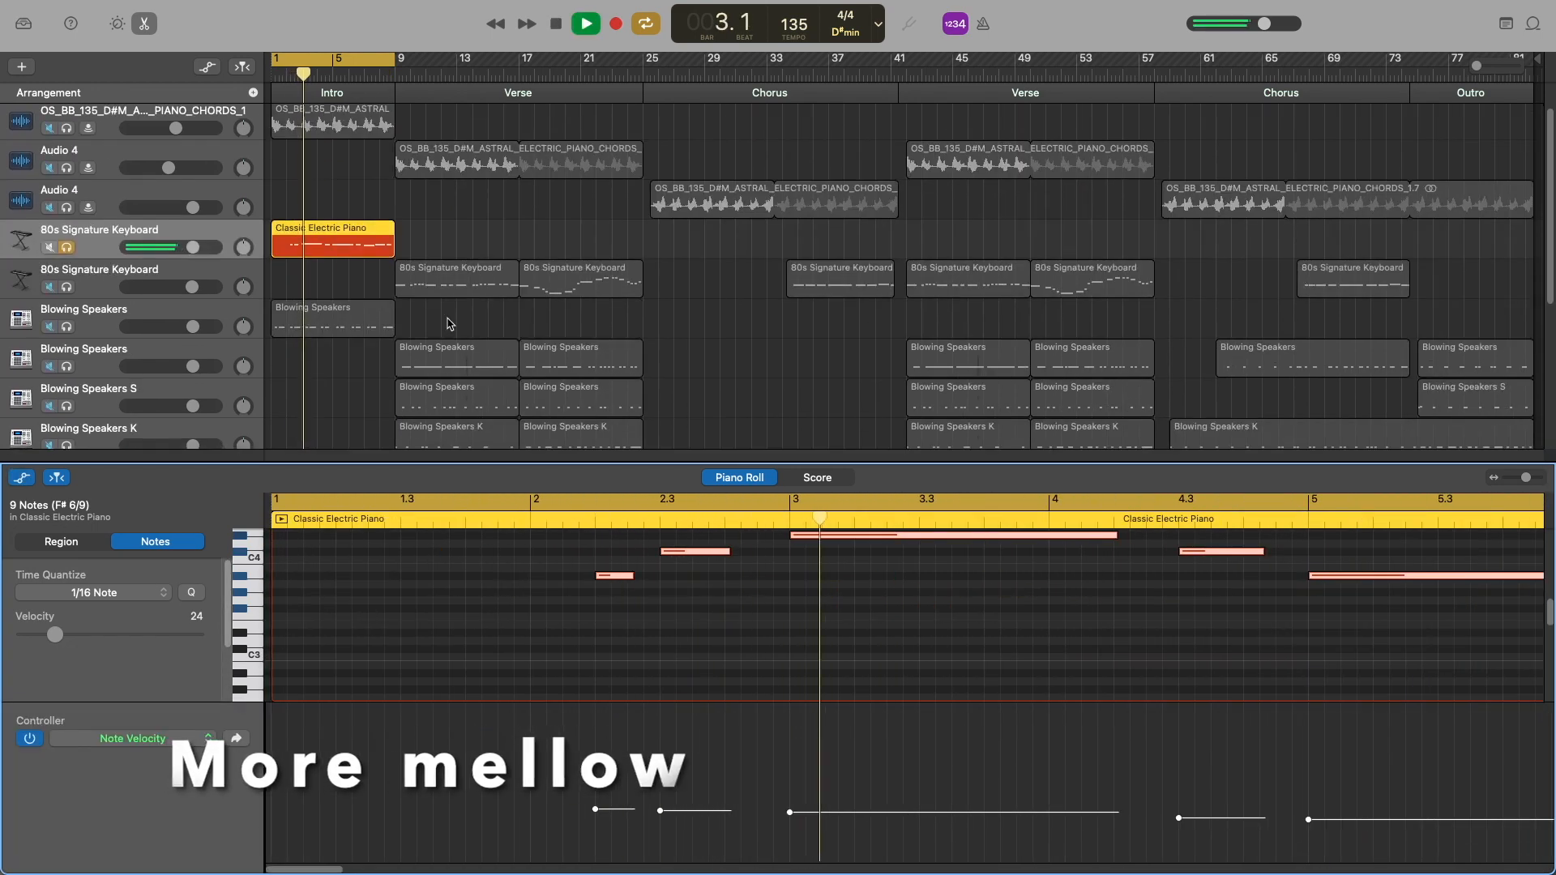
# - Solo the intro Blowing Speakers track together with the 80s Signature Keyboard and play both from the start
pyautogui.scroll(-3, 451, 324)
pyautogui.press('space')
pyautogui.click(66, 225)
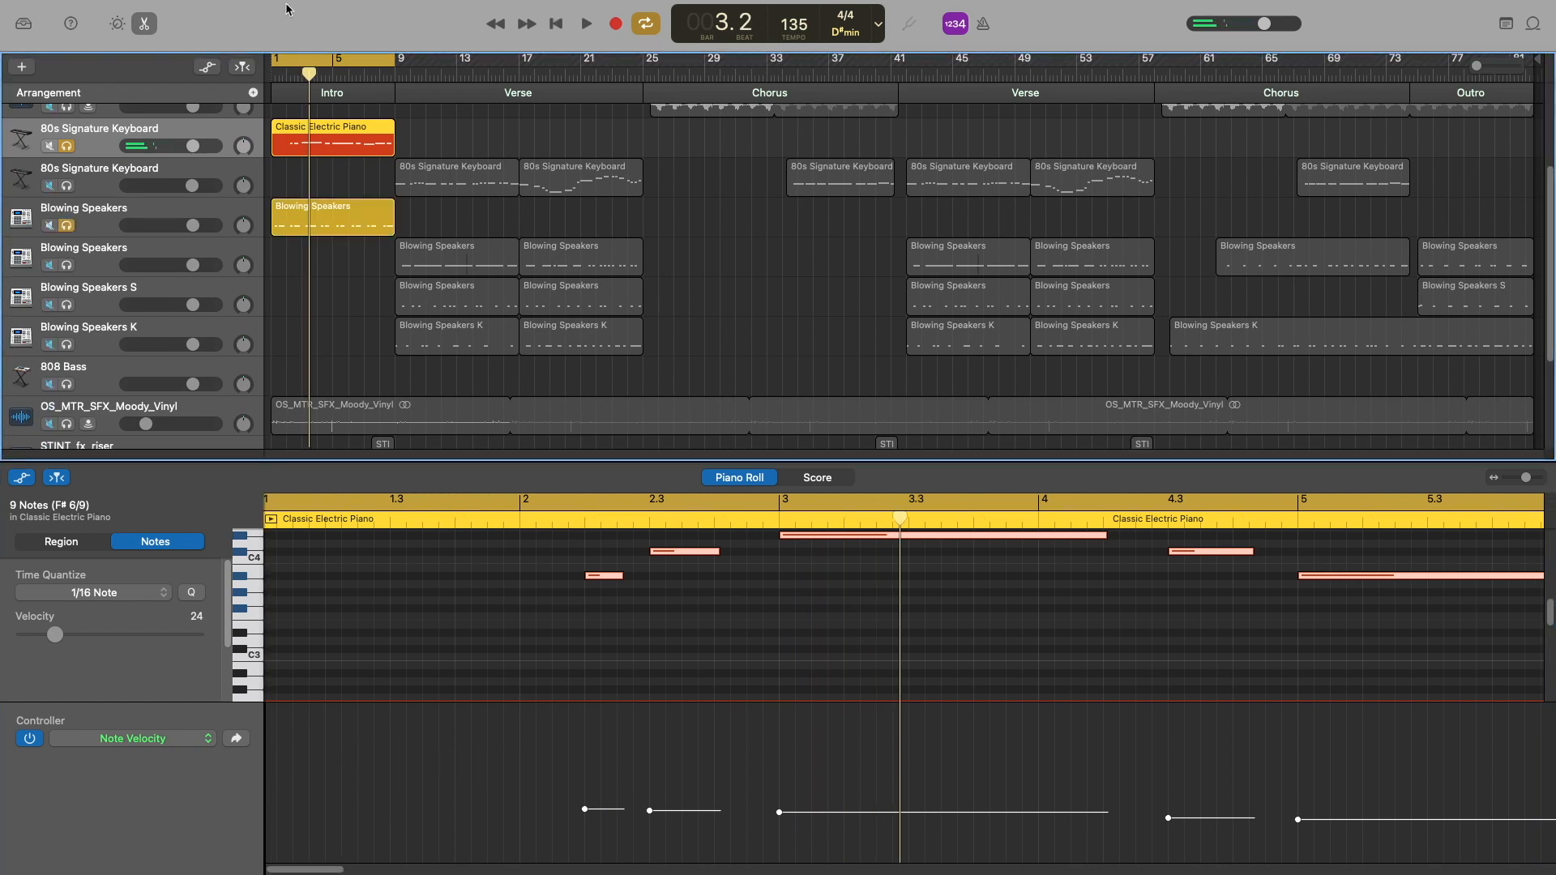
pyautogui.press('space')
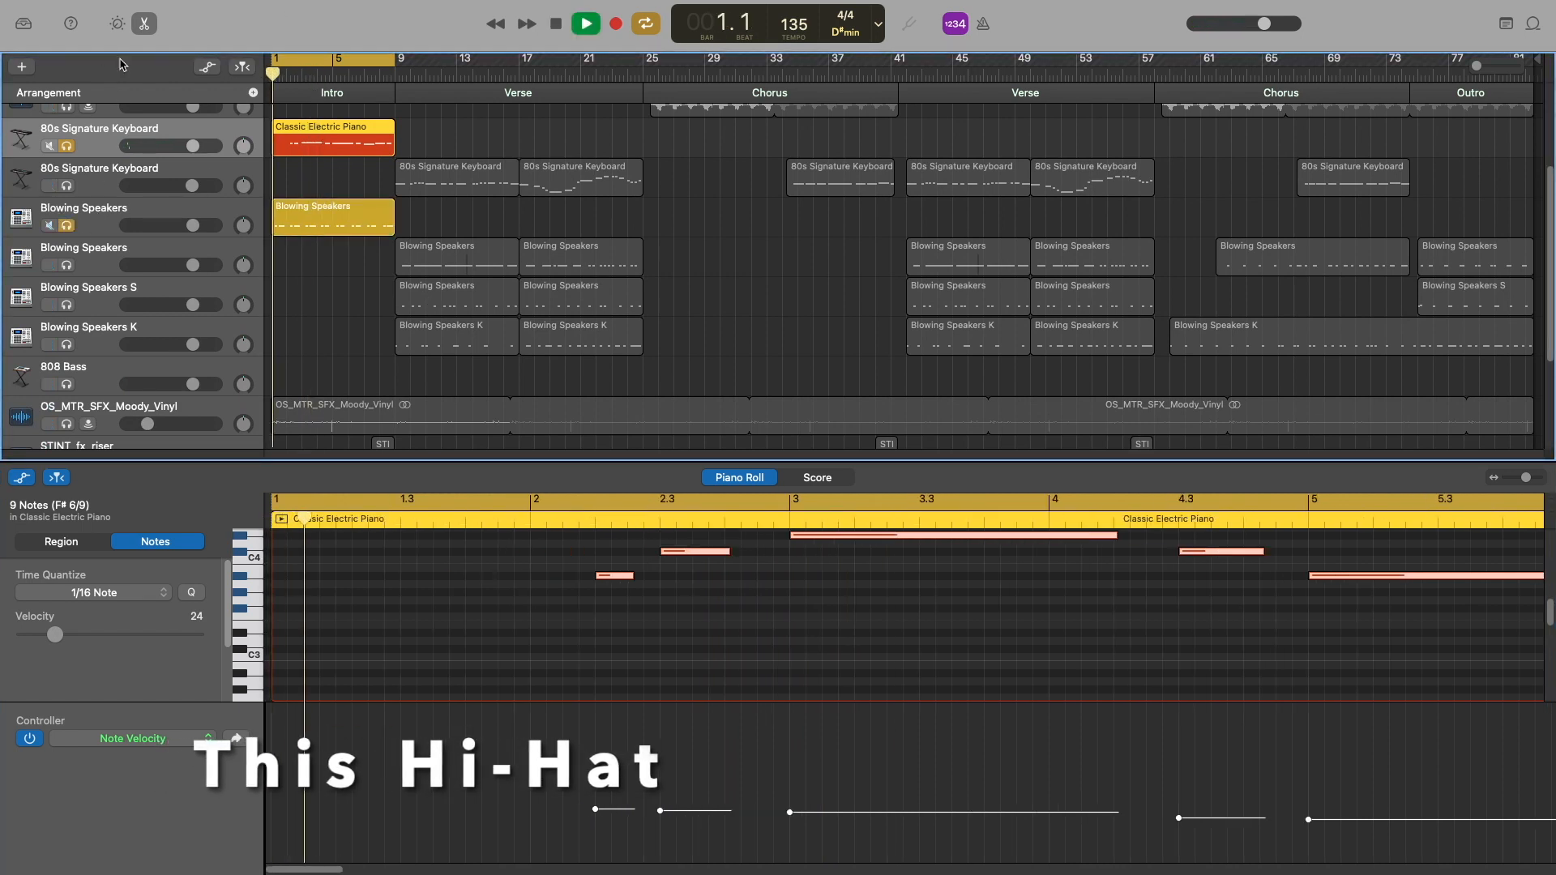
# - Open the intro Blowing Speakers region in the Piano Roll, bring its hi-hat notes into view and resume playback
pyautogui.click(287, 217)
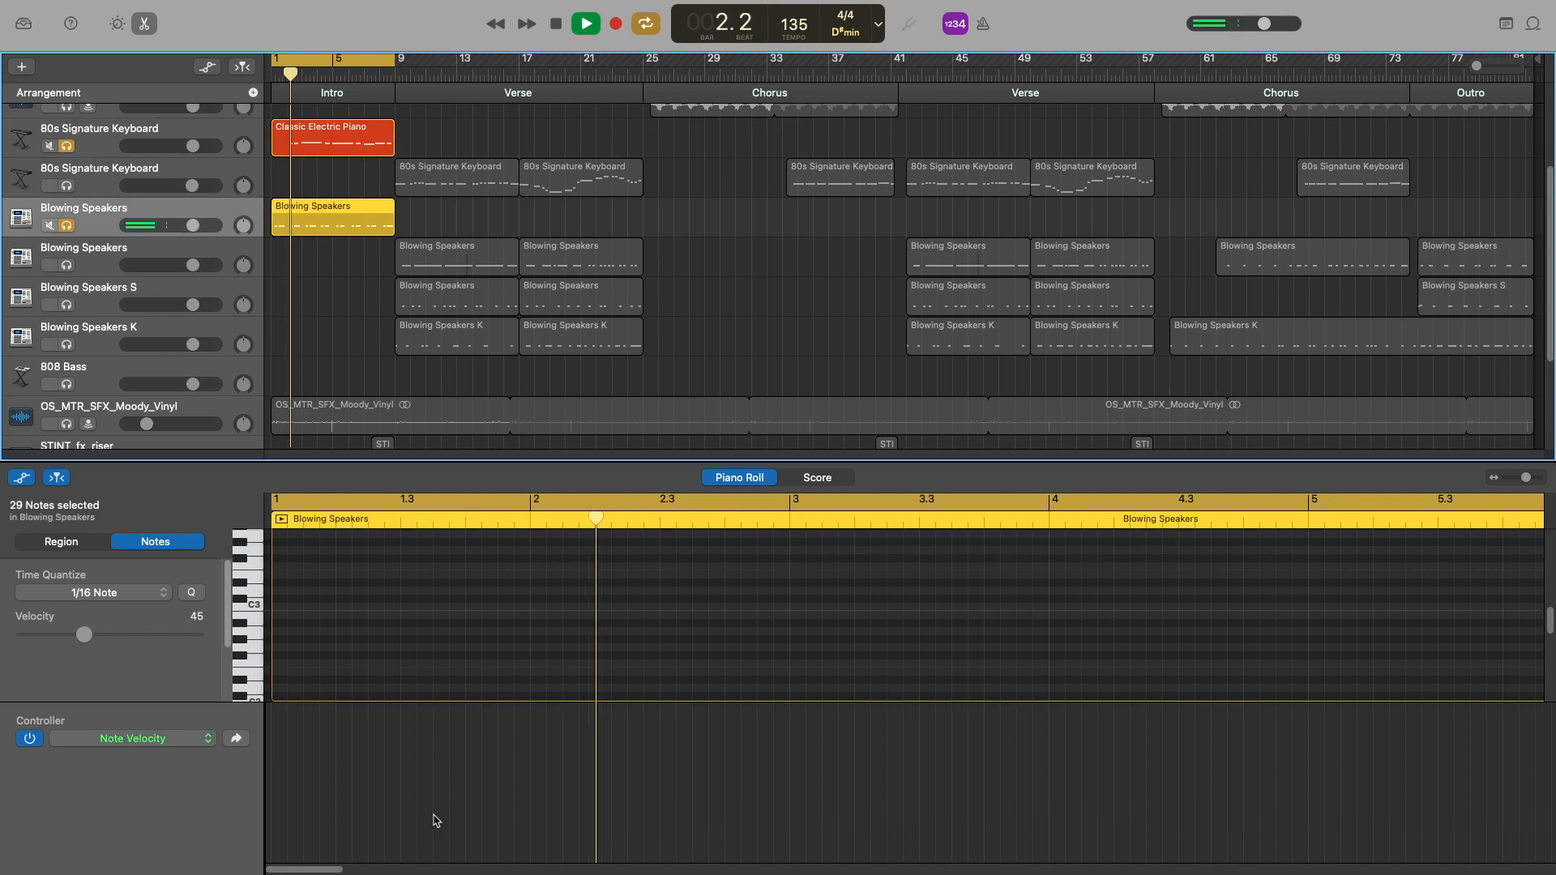
pyautogui.scroll(10, 483, 650)
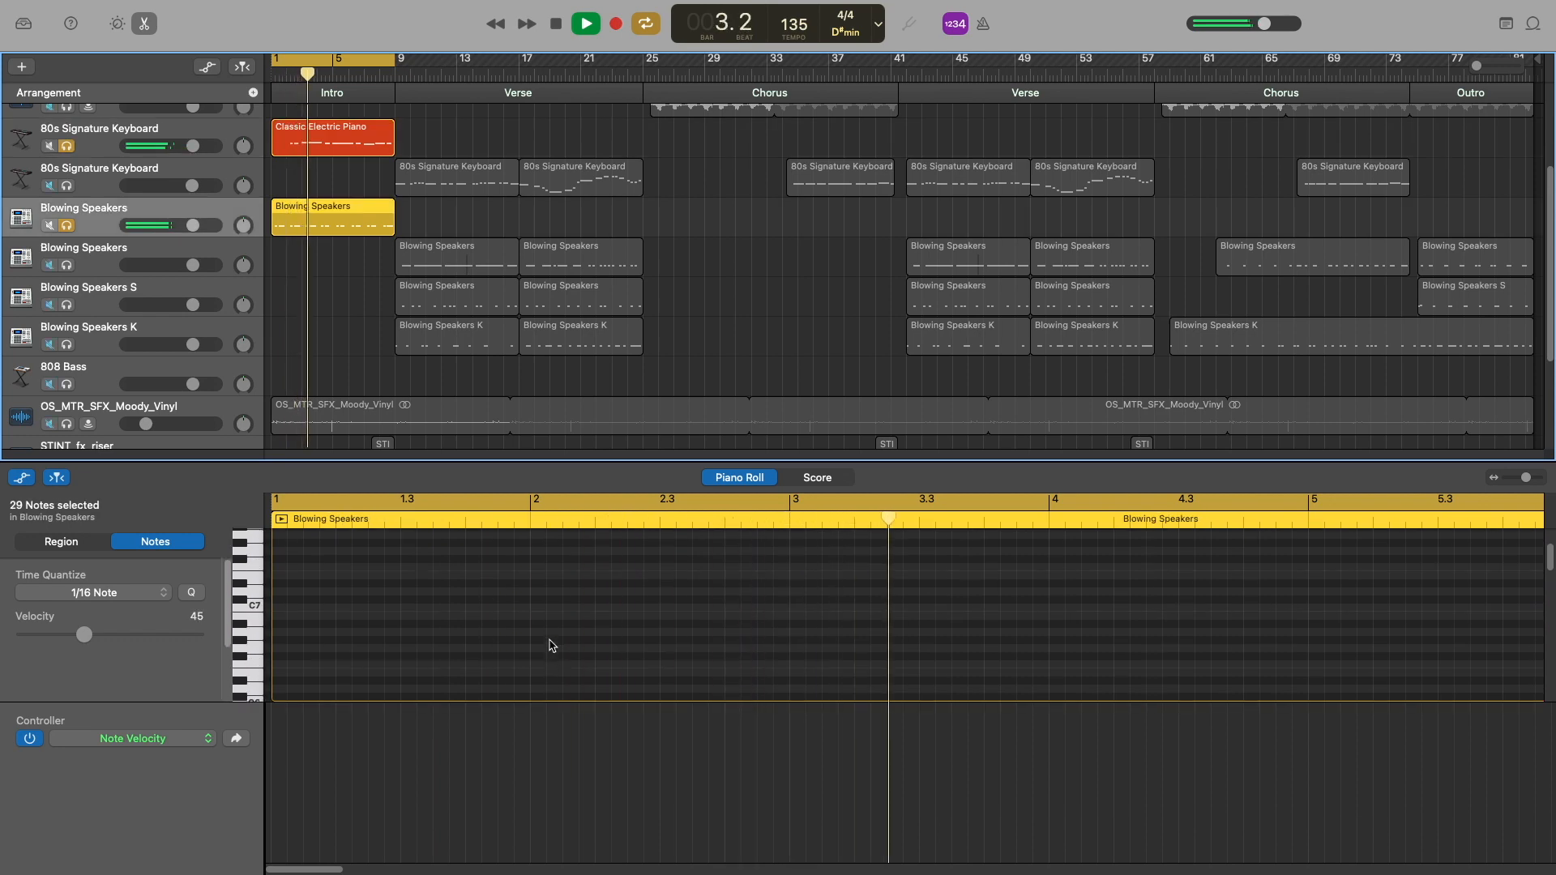
pyautogui.press('space')
pyautogui.scroll(-20, 382, 619)
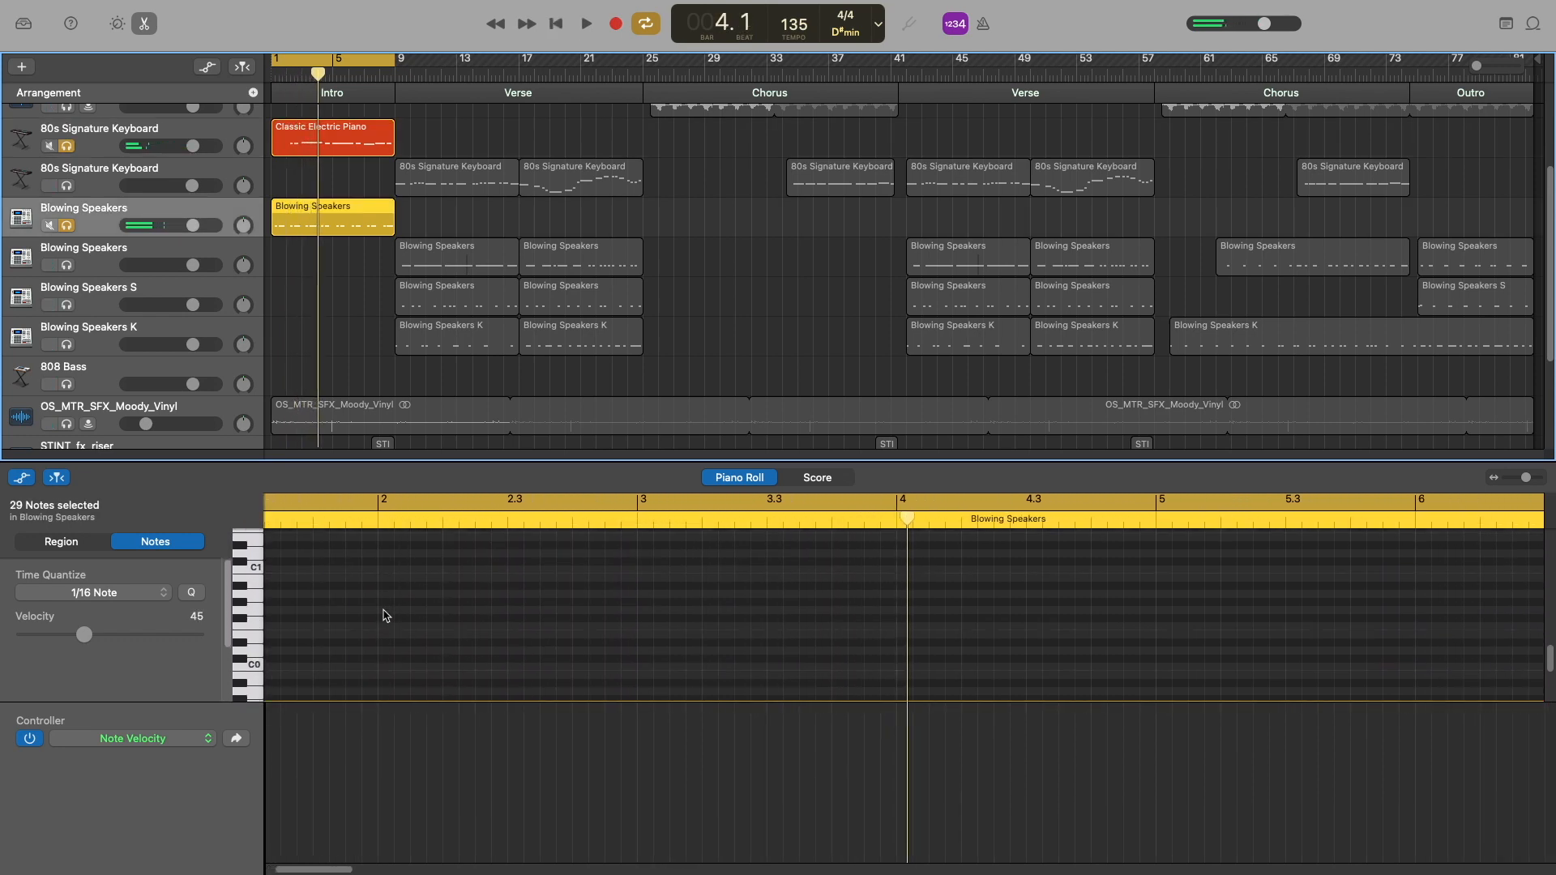
pyautogui.scroll(6, 385, 616)
pyautogui.press('space')
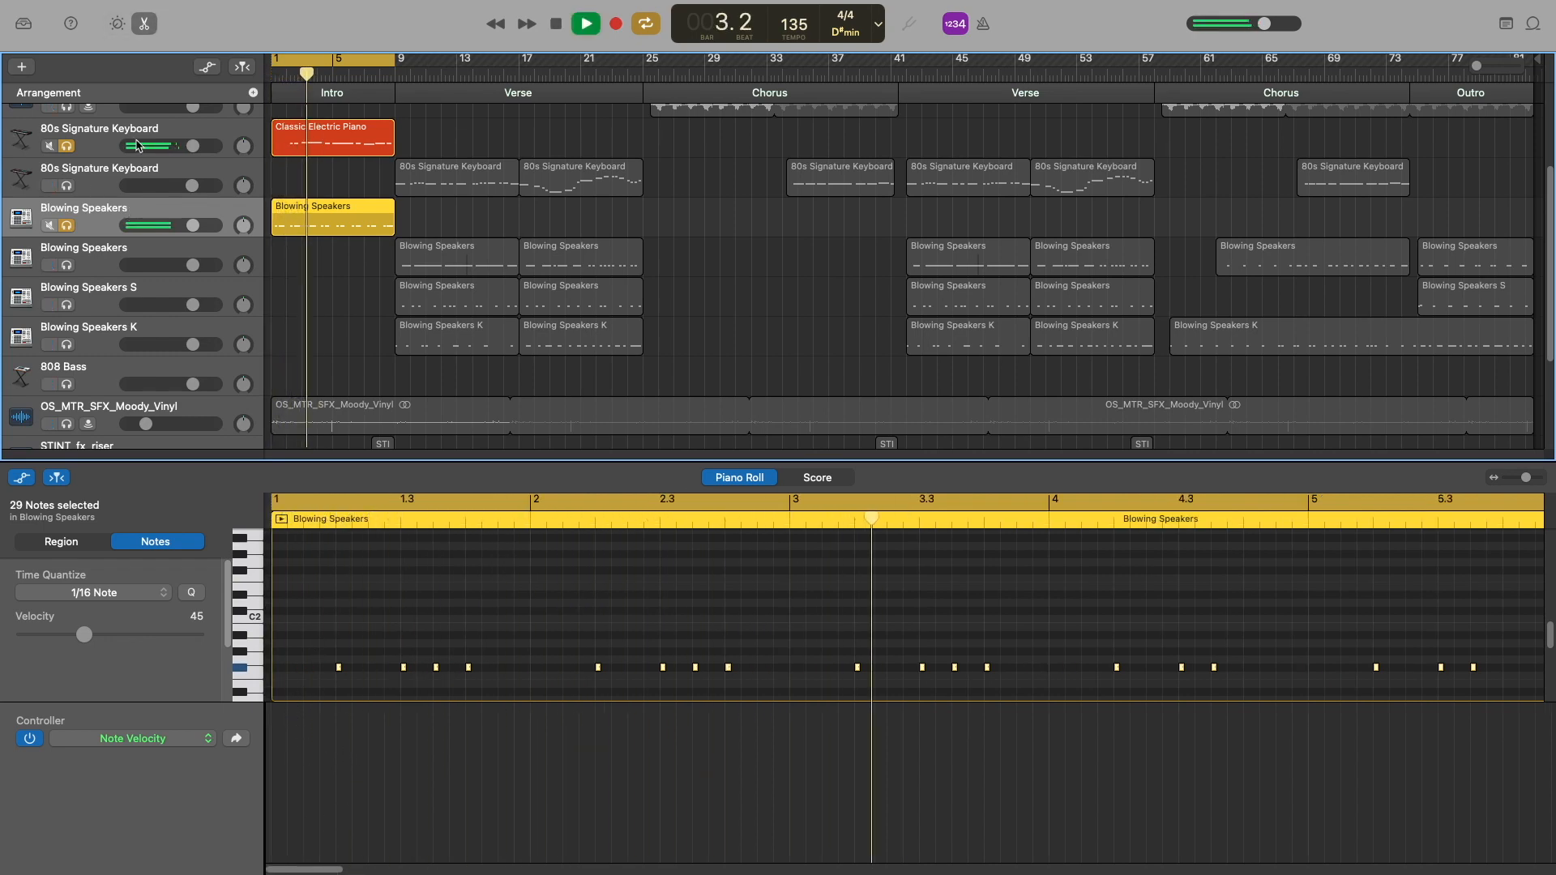
# - Add the piano chords sample to the soloed tracks and listen to the three intro parts together
pyautogui.scroll(3, 142, 178)
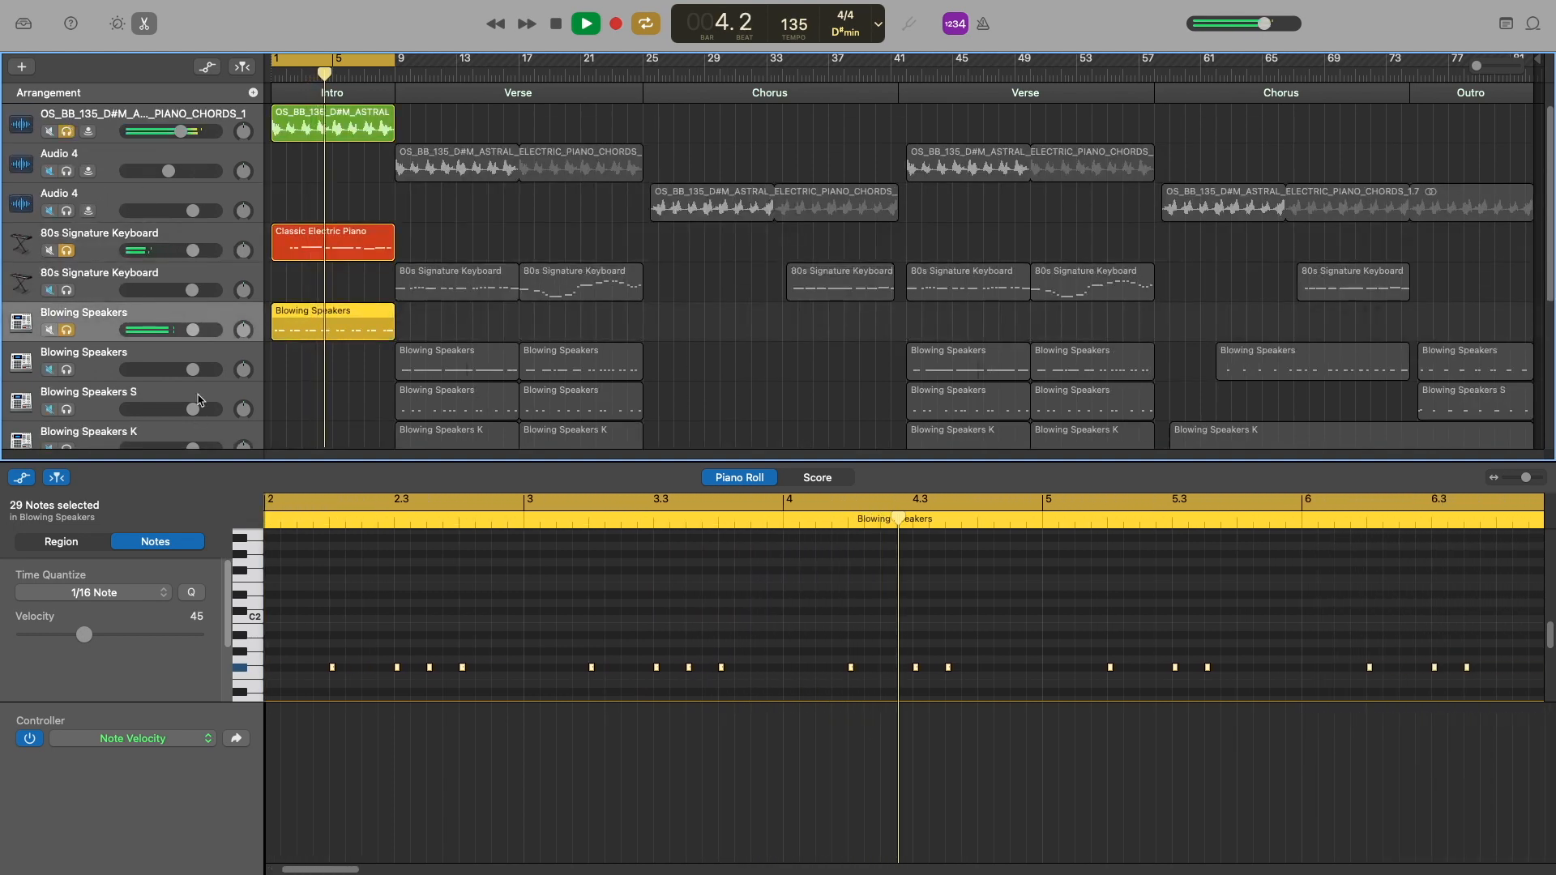
pyautogui.scroll(-2, 195, 414)
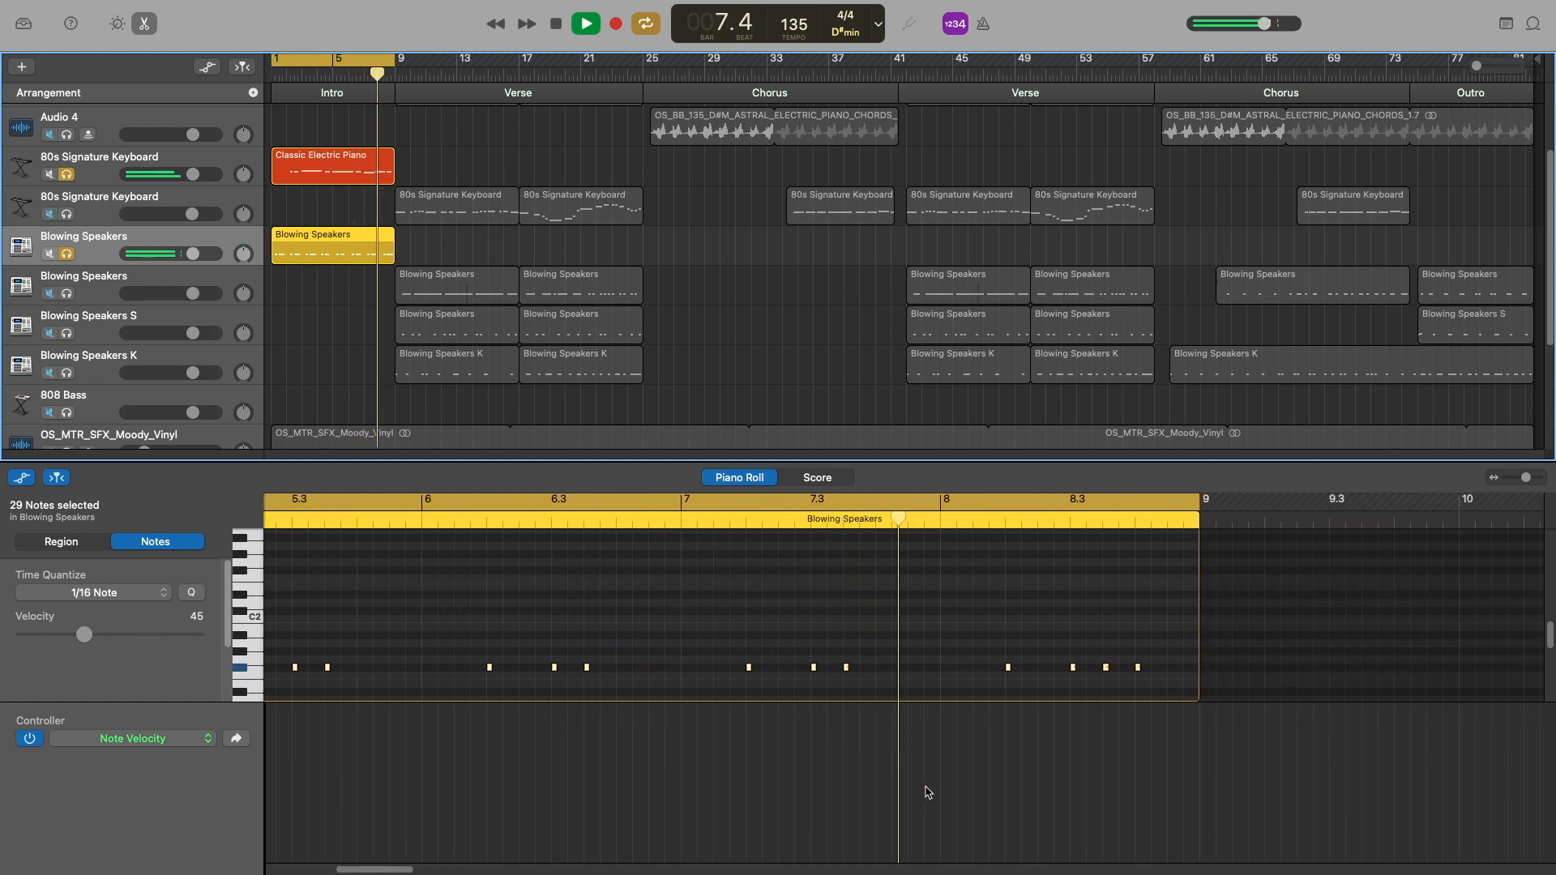
pyautogui.press('space')
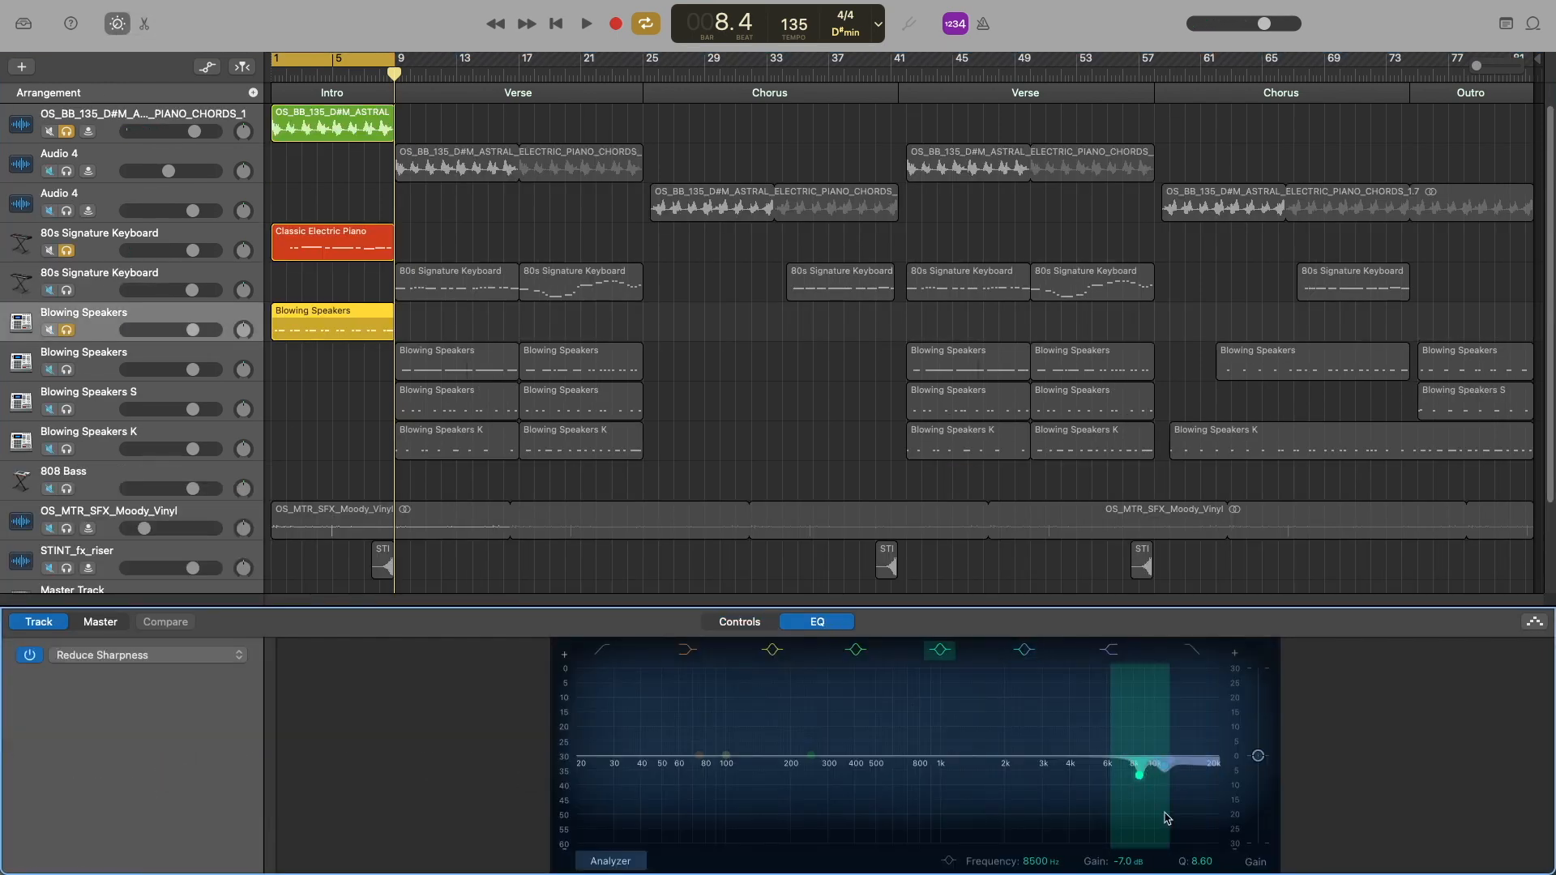
# - Solo only the intro Blowing Speakers hi-hat and compare its sound with the Reduce Sharpness EQ off and on
pyautogui.click(30, 655)
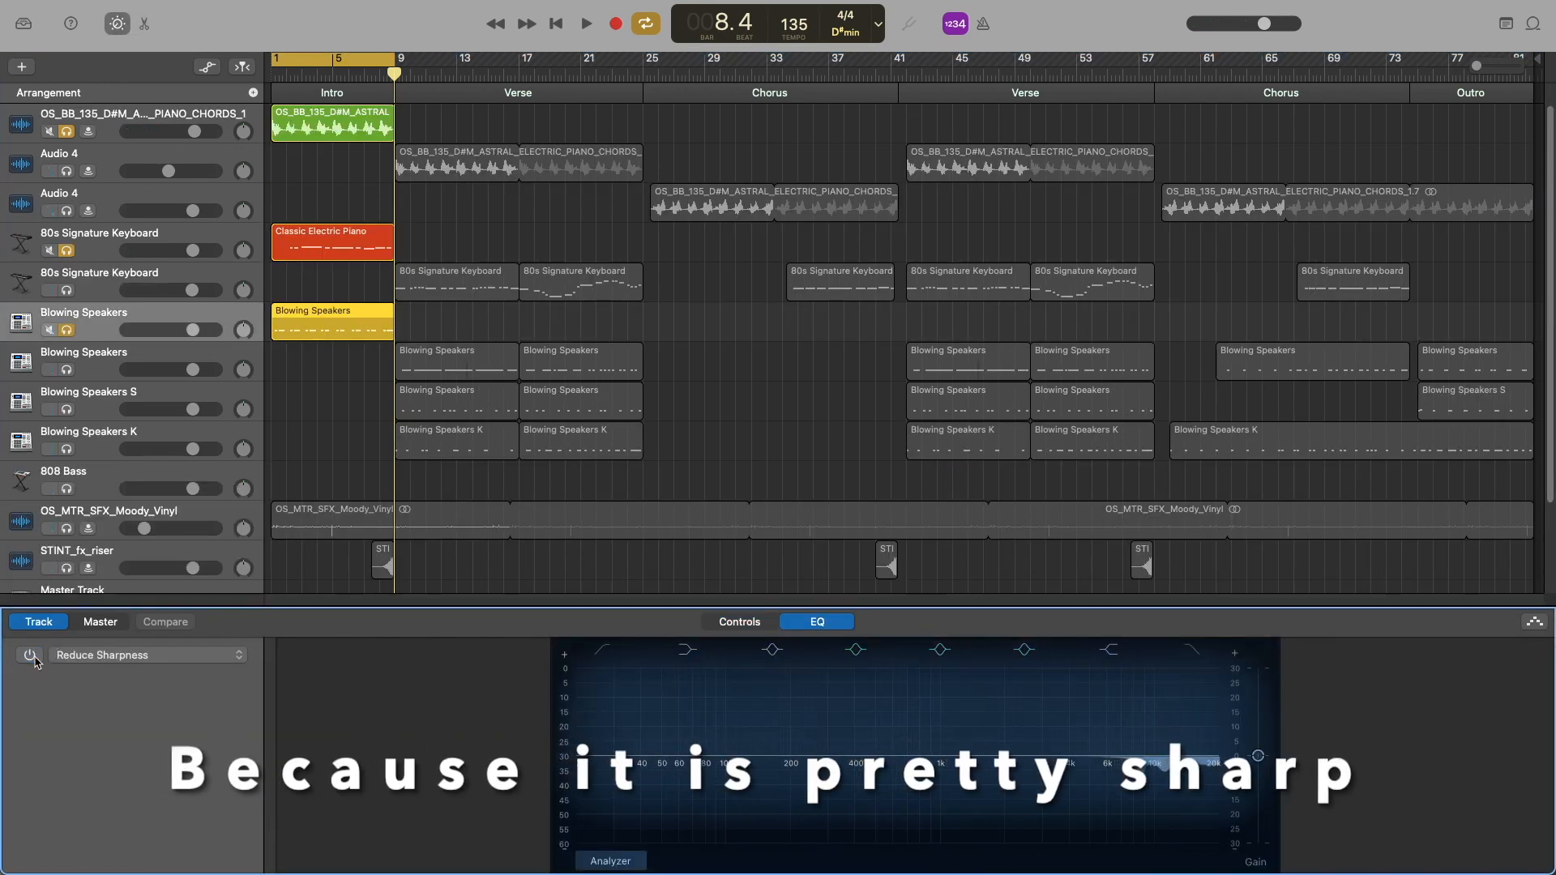
pyautogui.click(68, 250)
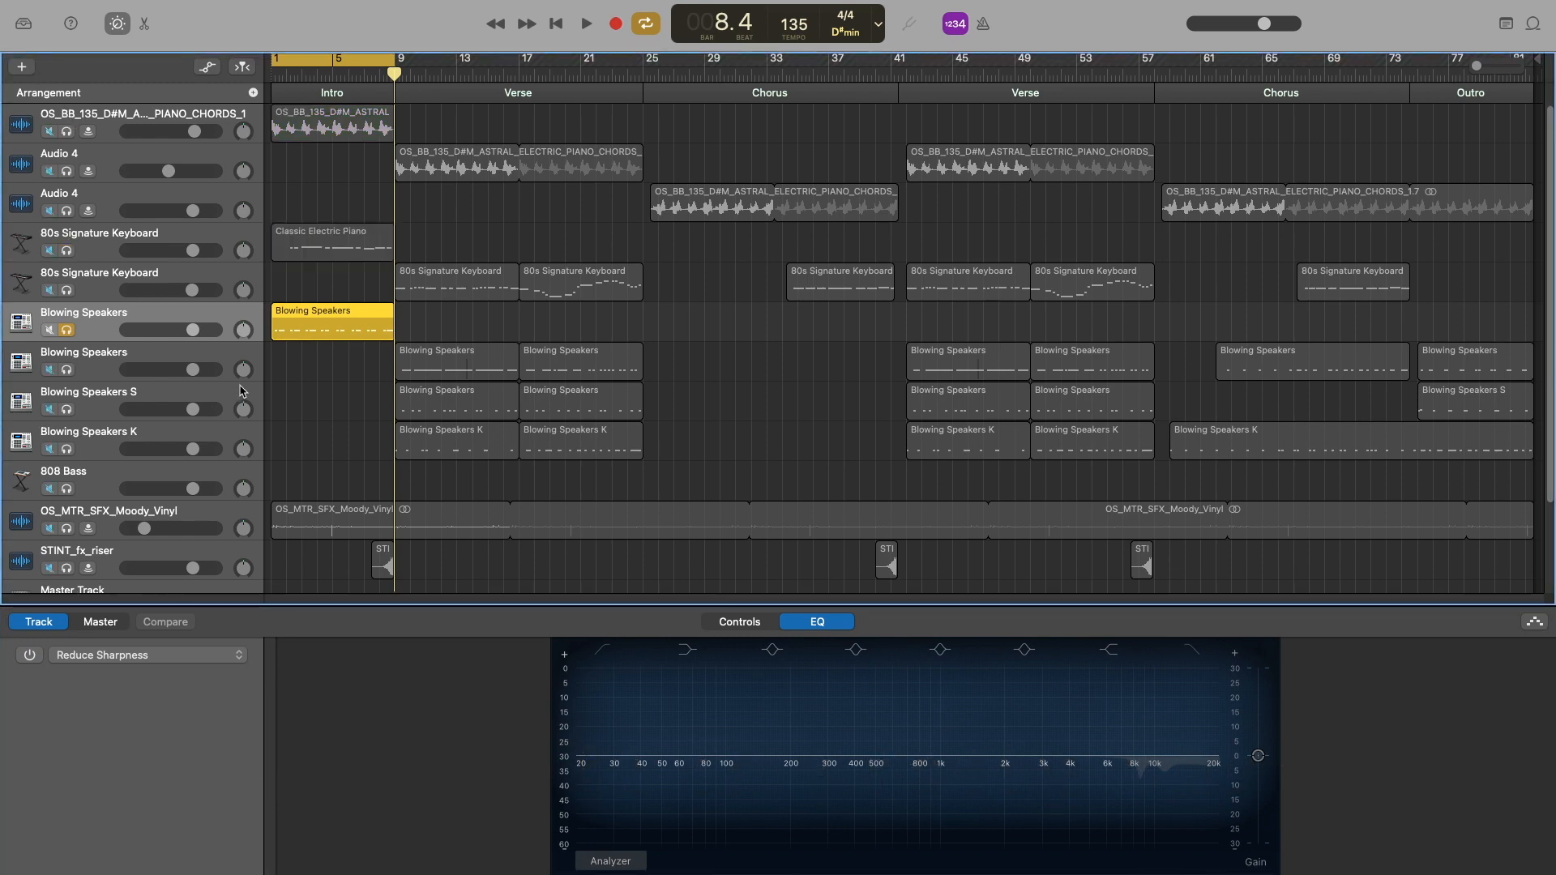
pyautogui.press('space')
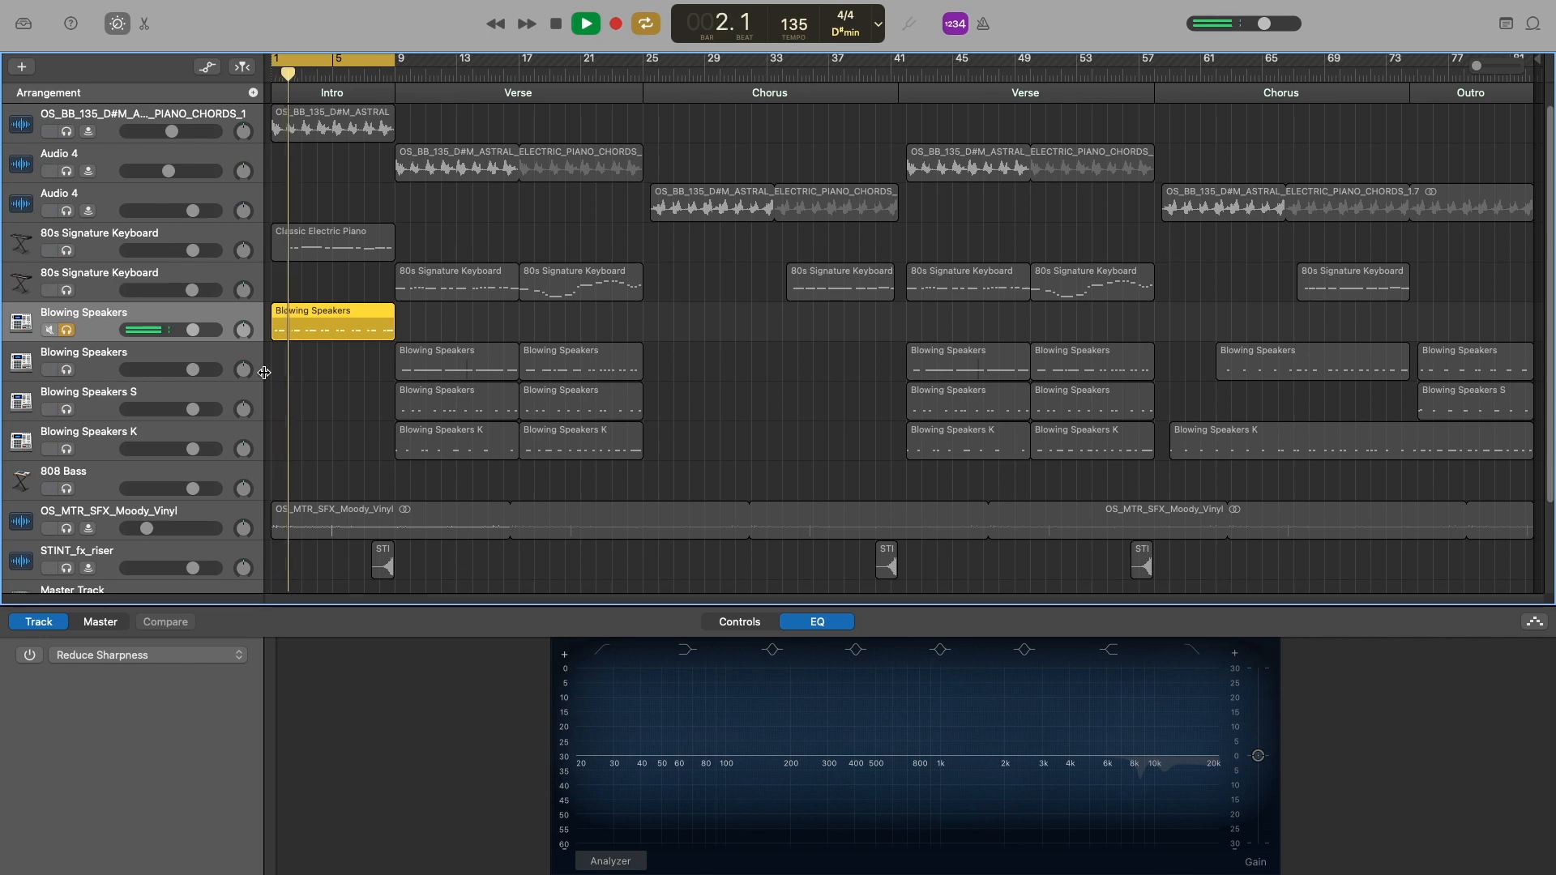
pyautogui.click(28, 655)
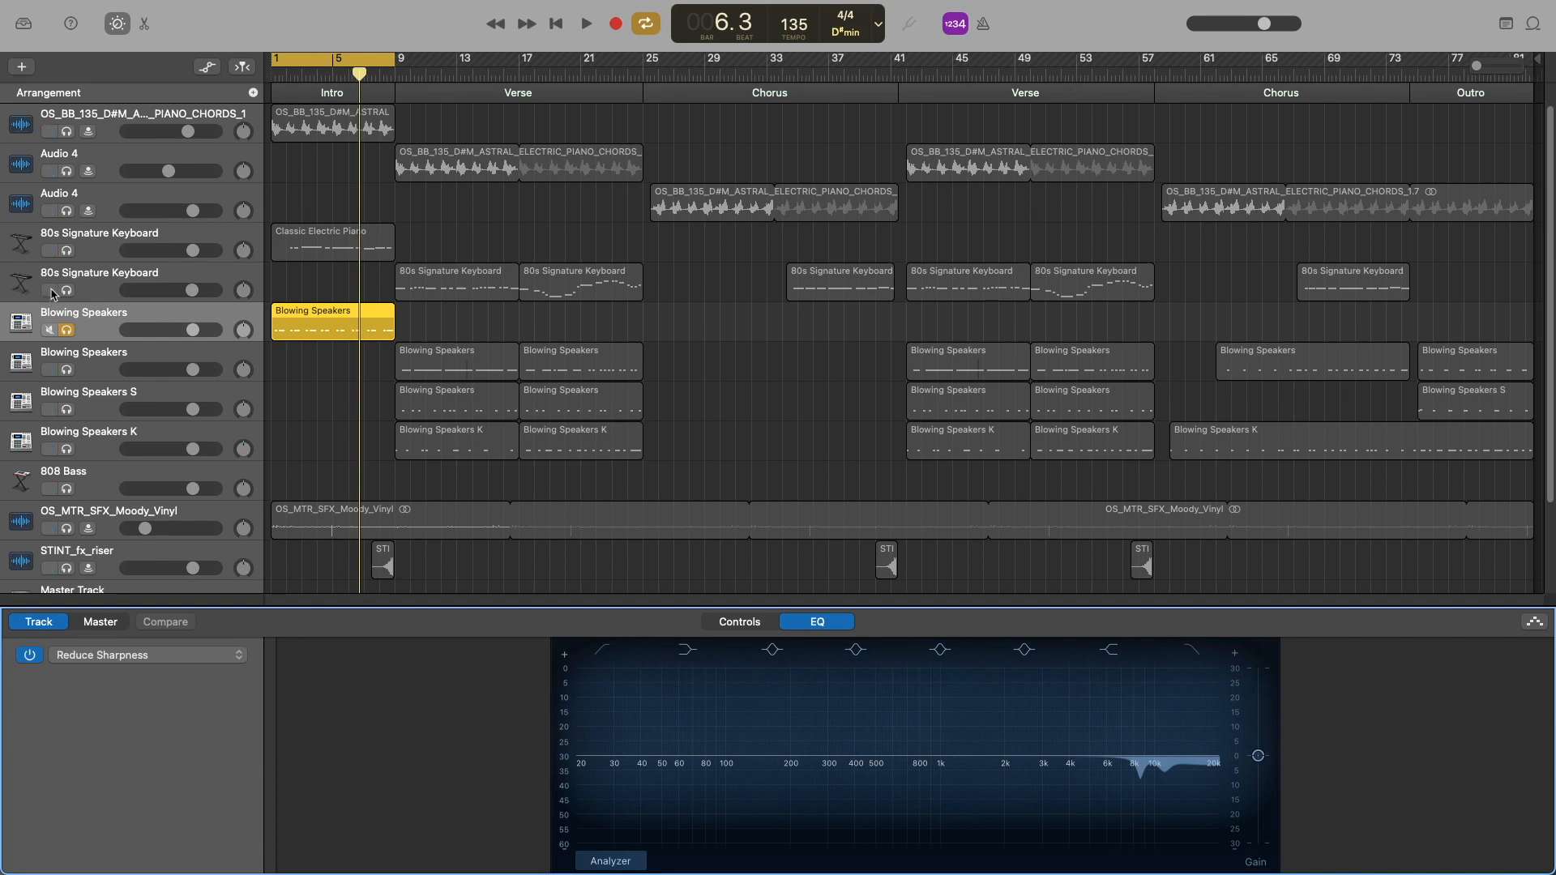
# - Clear the hi-hat solo, then solo and play the OS_MTR_SFX_Moody_Vinyl and STINT_fx_riser tracks
pyautogui.click(67, 329)
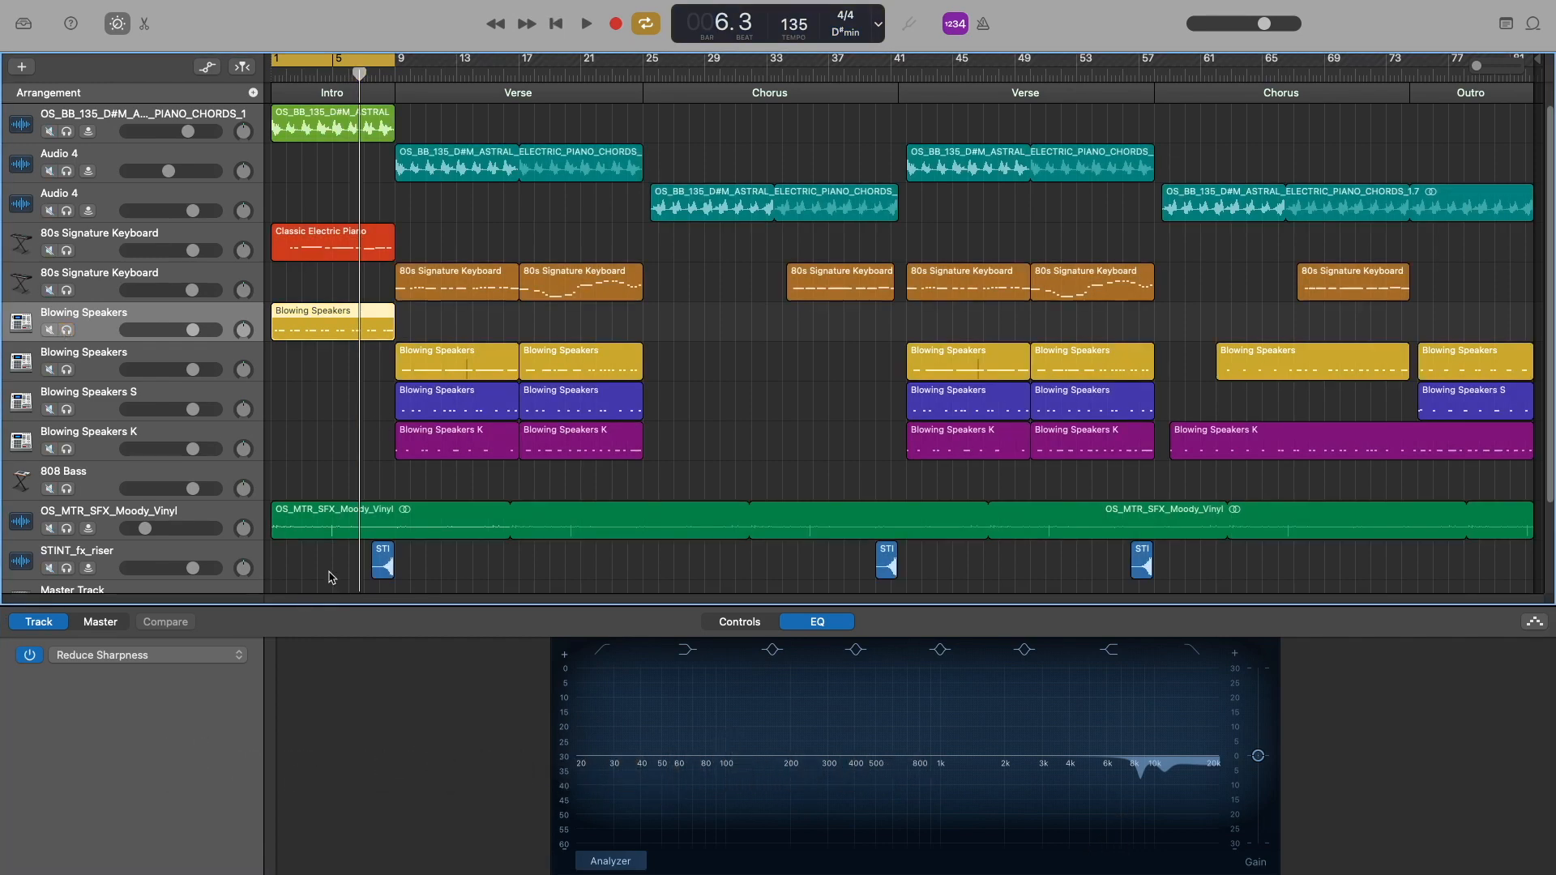
pyautogui.scroll(-3, 333, 583)
pyautogui.click(57, 421)
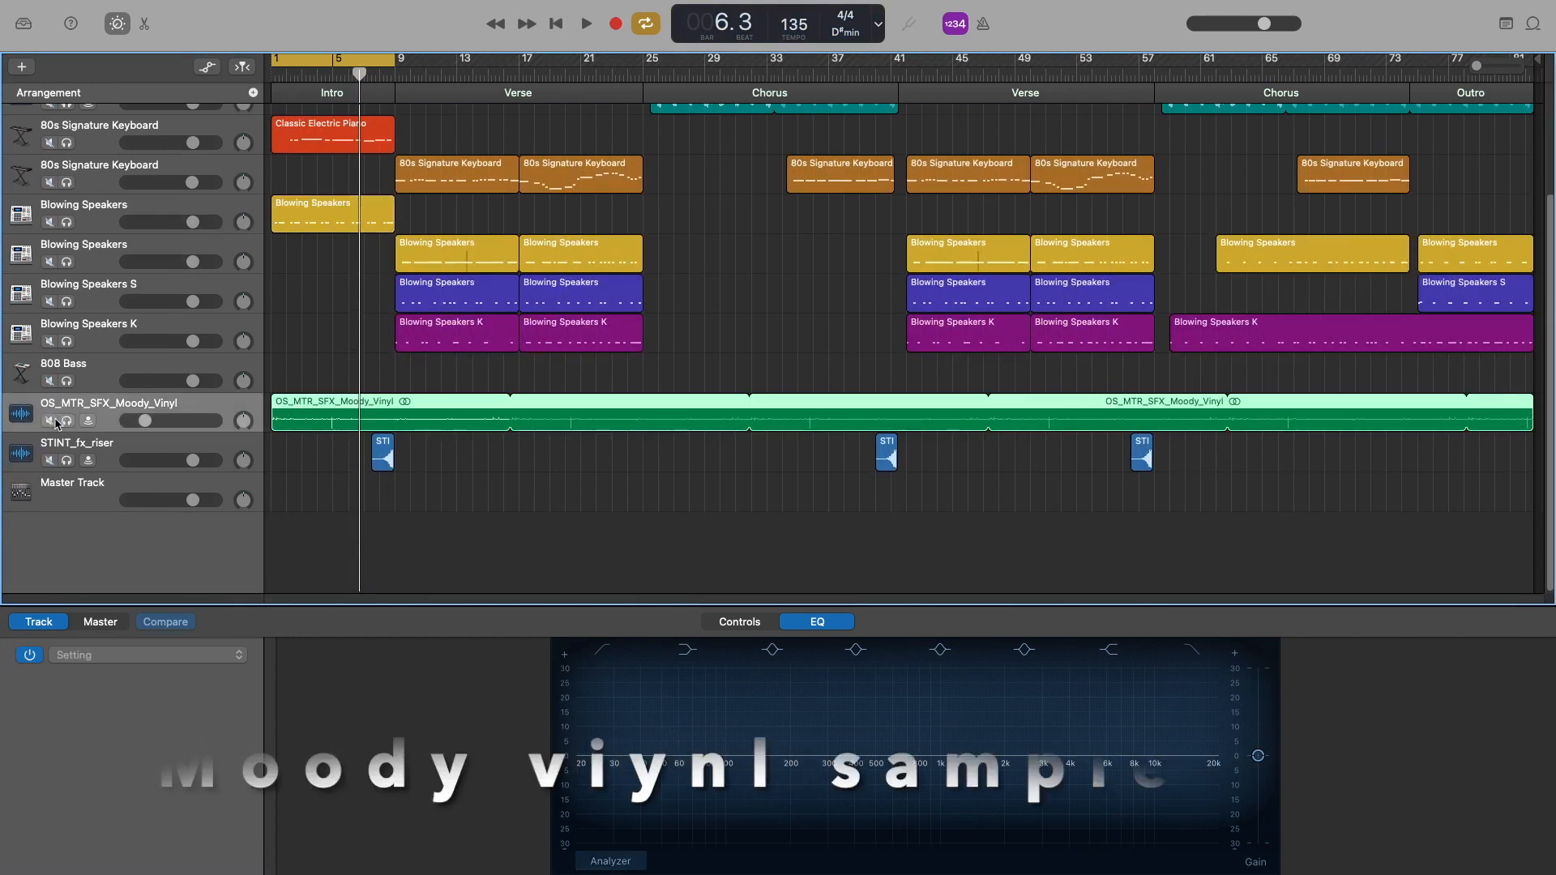
pyautogui.click(67, 420)
pyautogui.press('space')
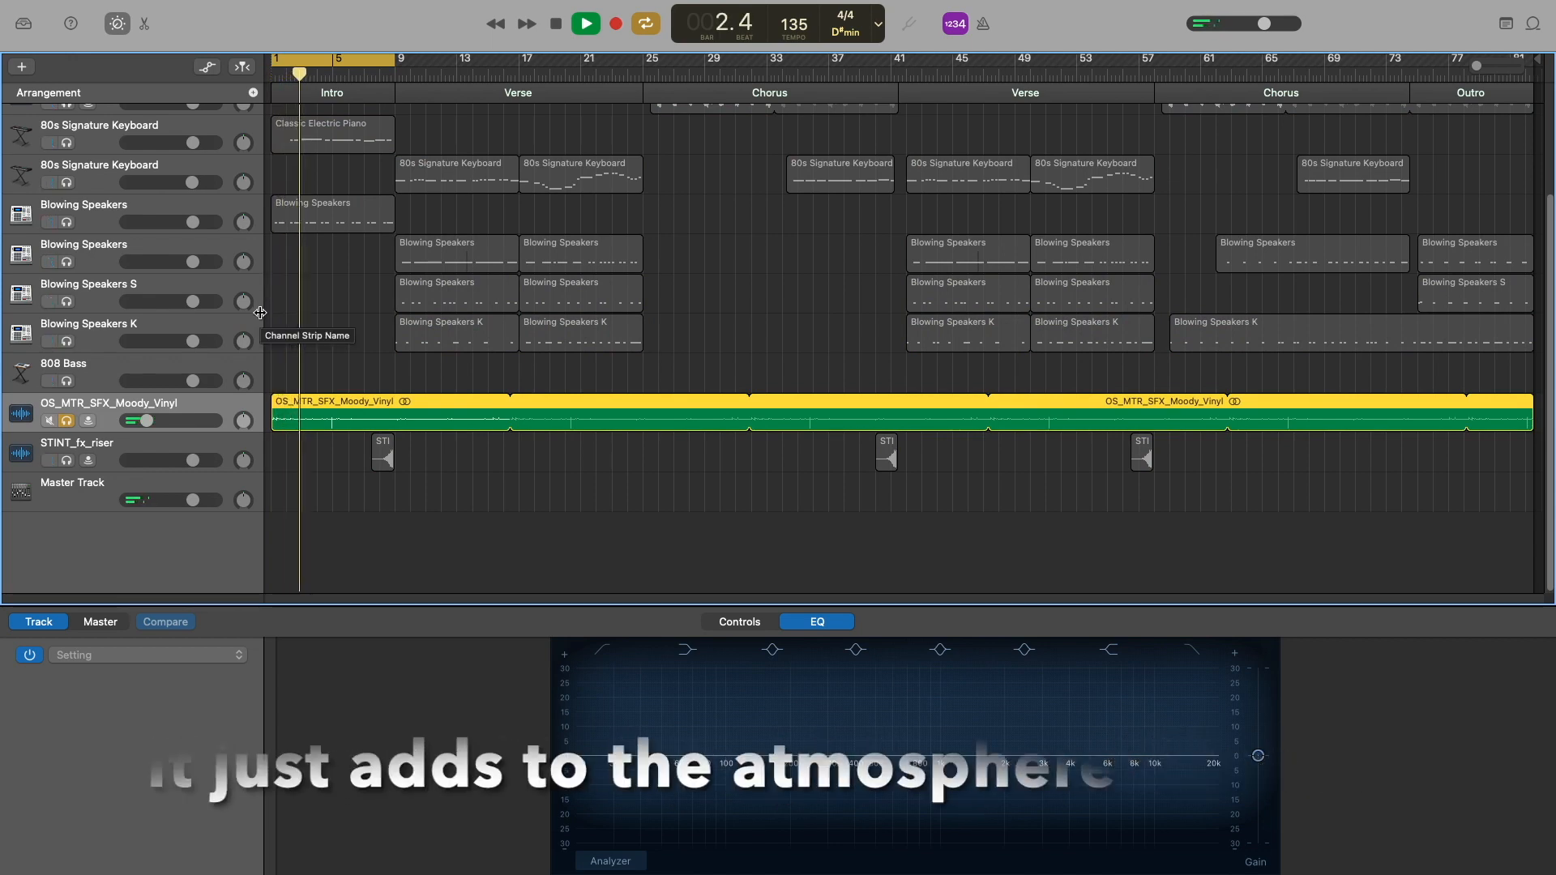
pyautogui.click(67, 461)
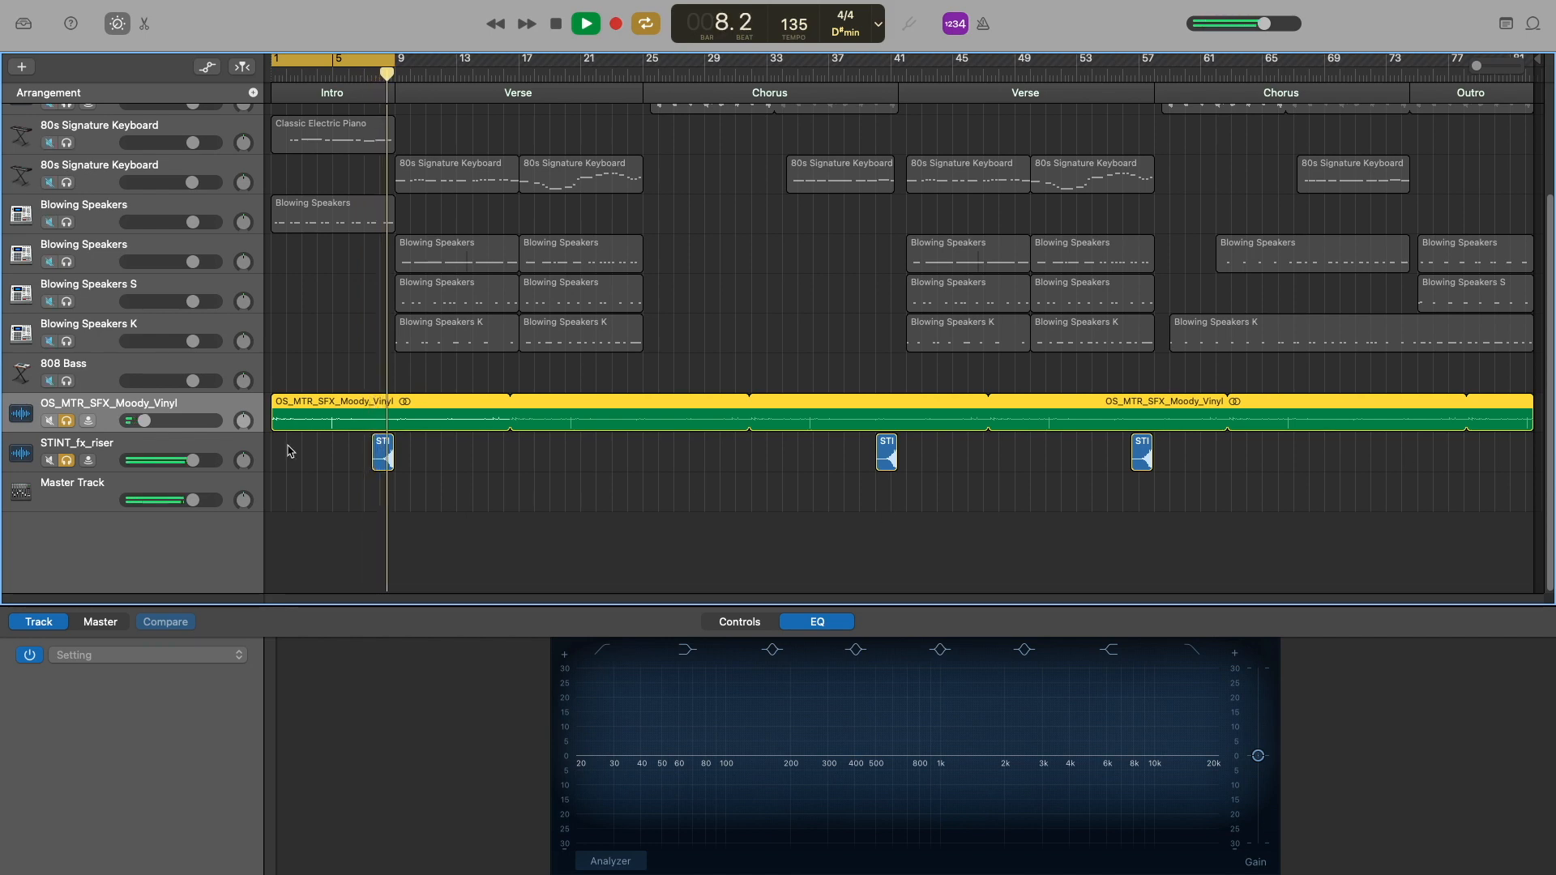
# - Clear the remaining solos and play the full intro with all tracks
pyautogui.click(68, 421)
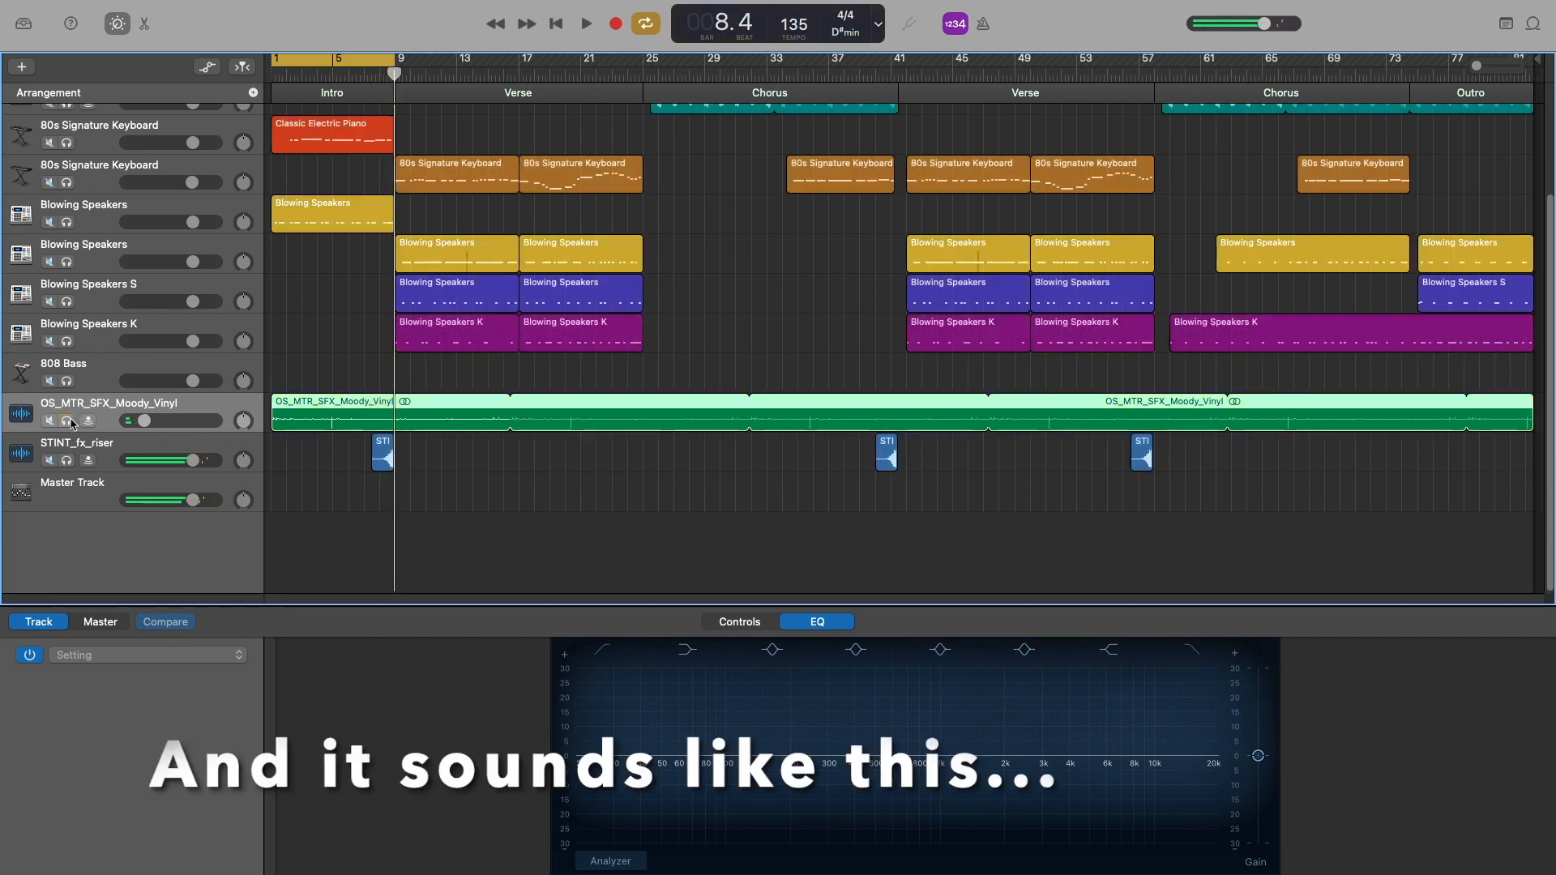
pyautogui.press('space')
# - Turn off the intro cycle and place the playhead at bar 9, the start of the first verse
pyautogui.scroll(3, 214, 469)
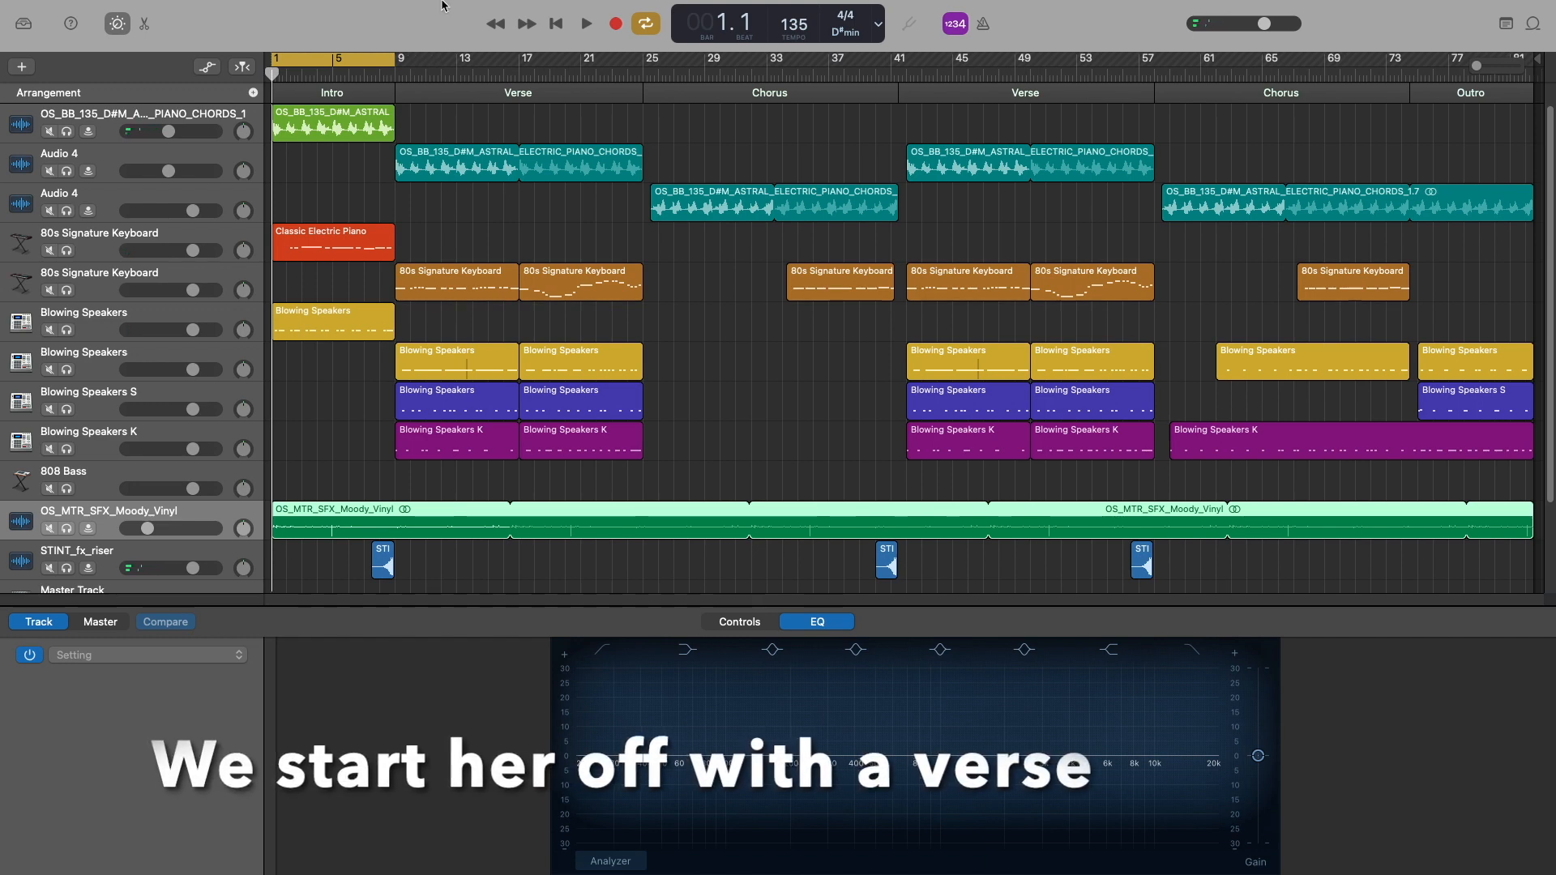
pyautogui.click(442, 65)
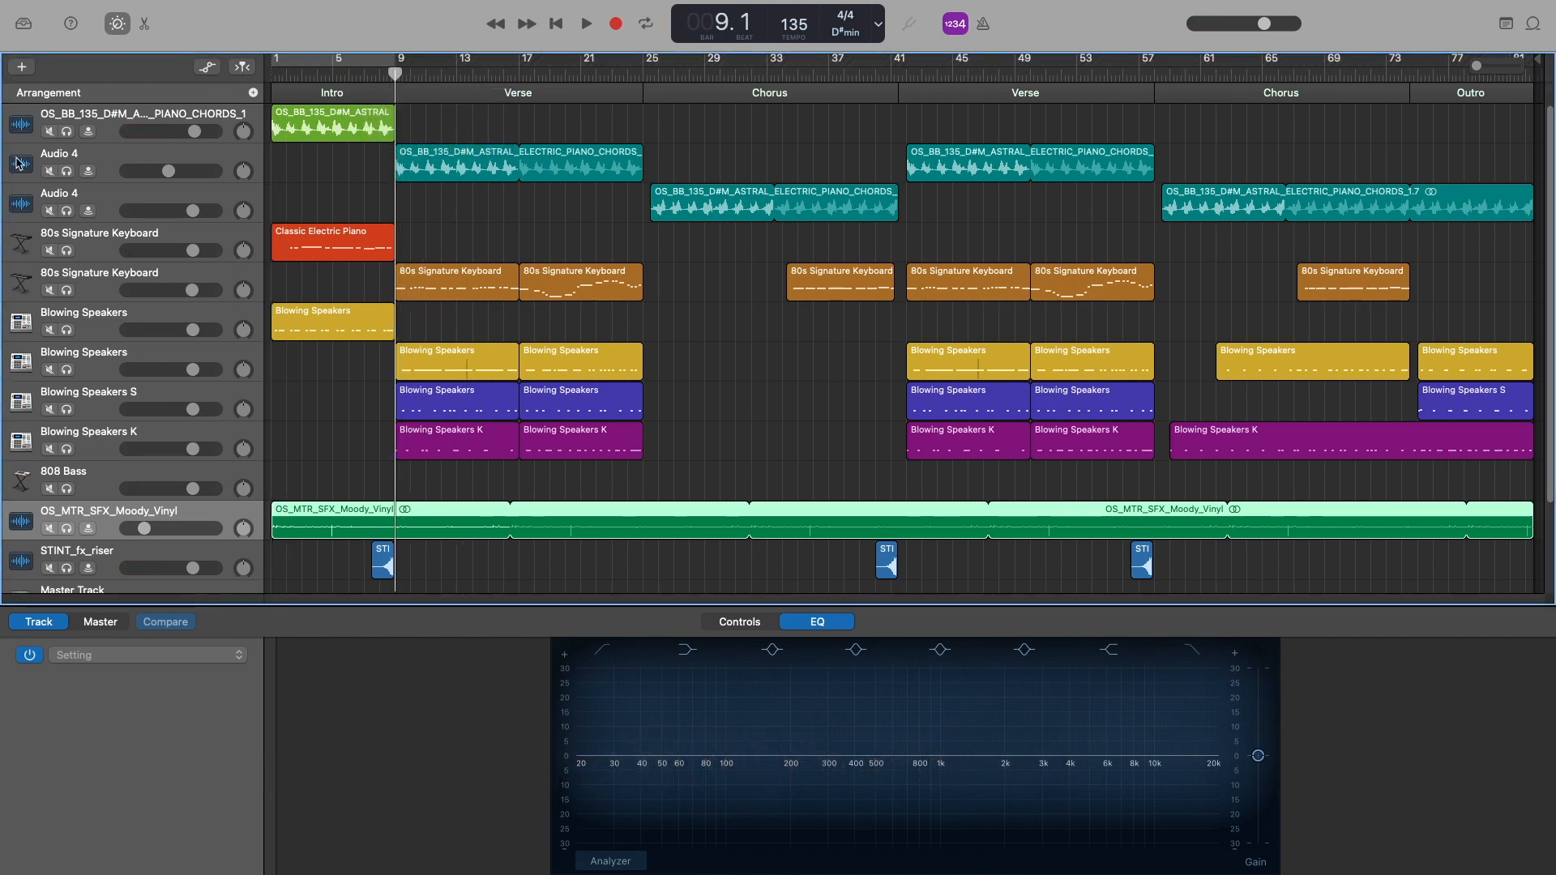
# - Solo and play the verse electric piano sample track, and look at its Piano Bright EQ setting among the keyboard presets
pyautogui.click(66, 171)
pyautogui.press('space')
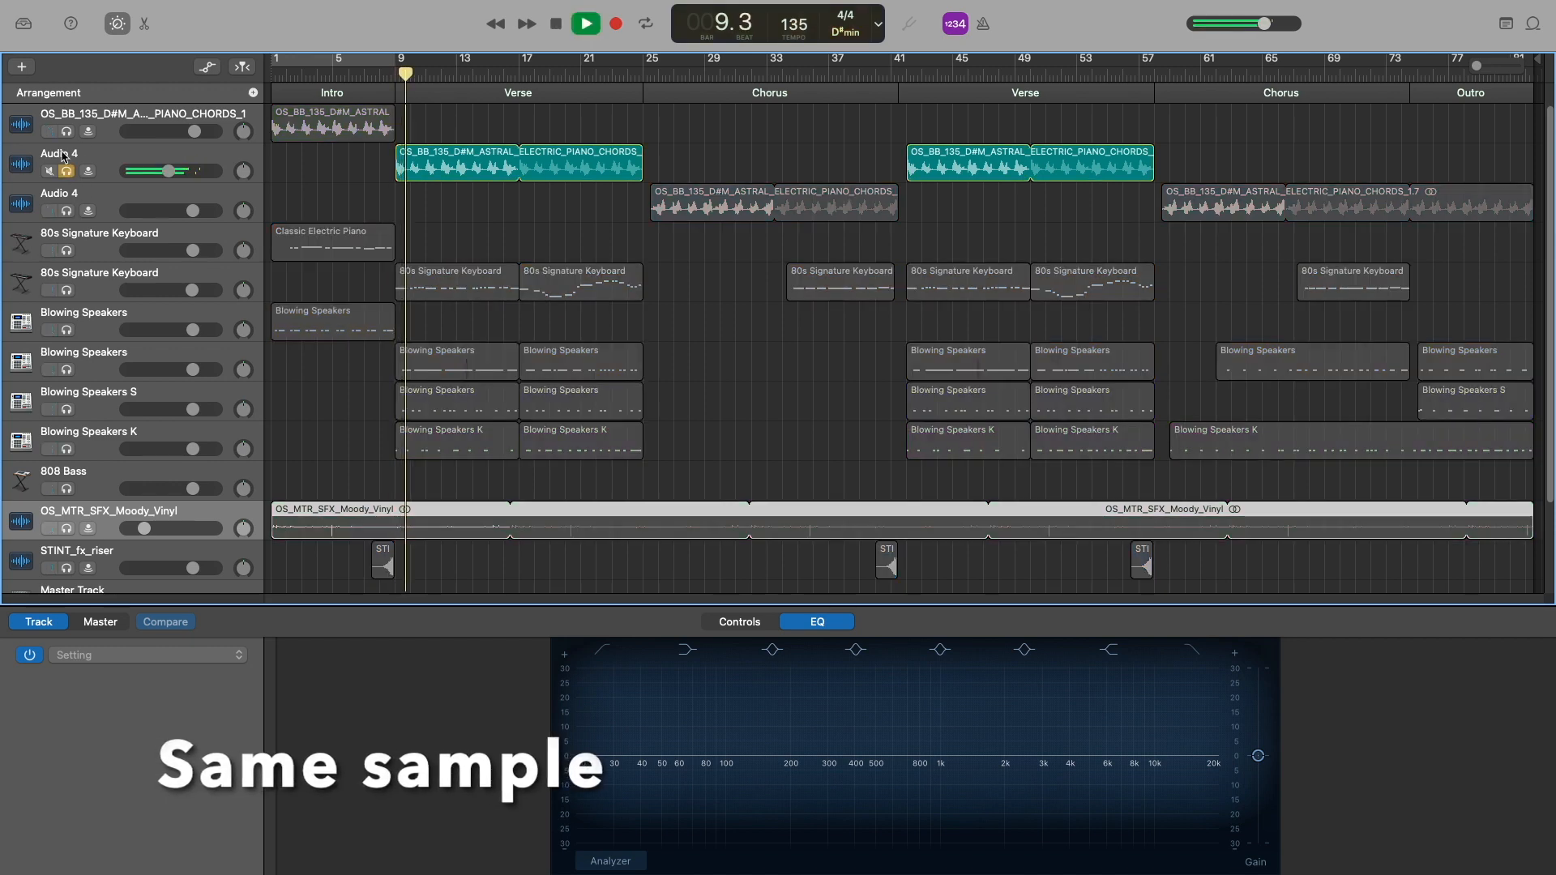
pyautogui.click(63, 156)
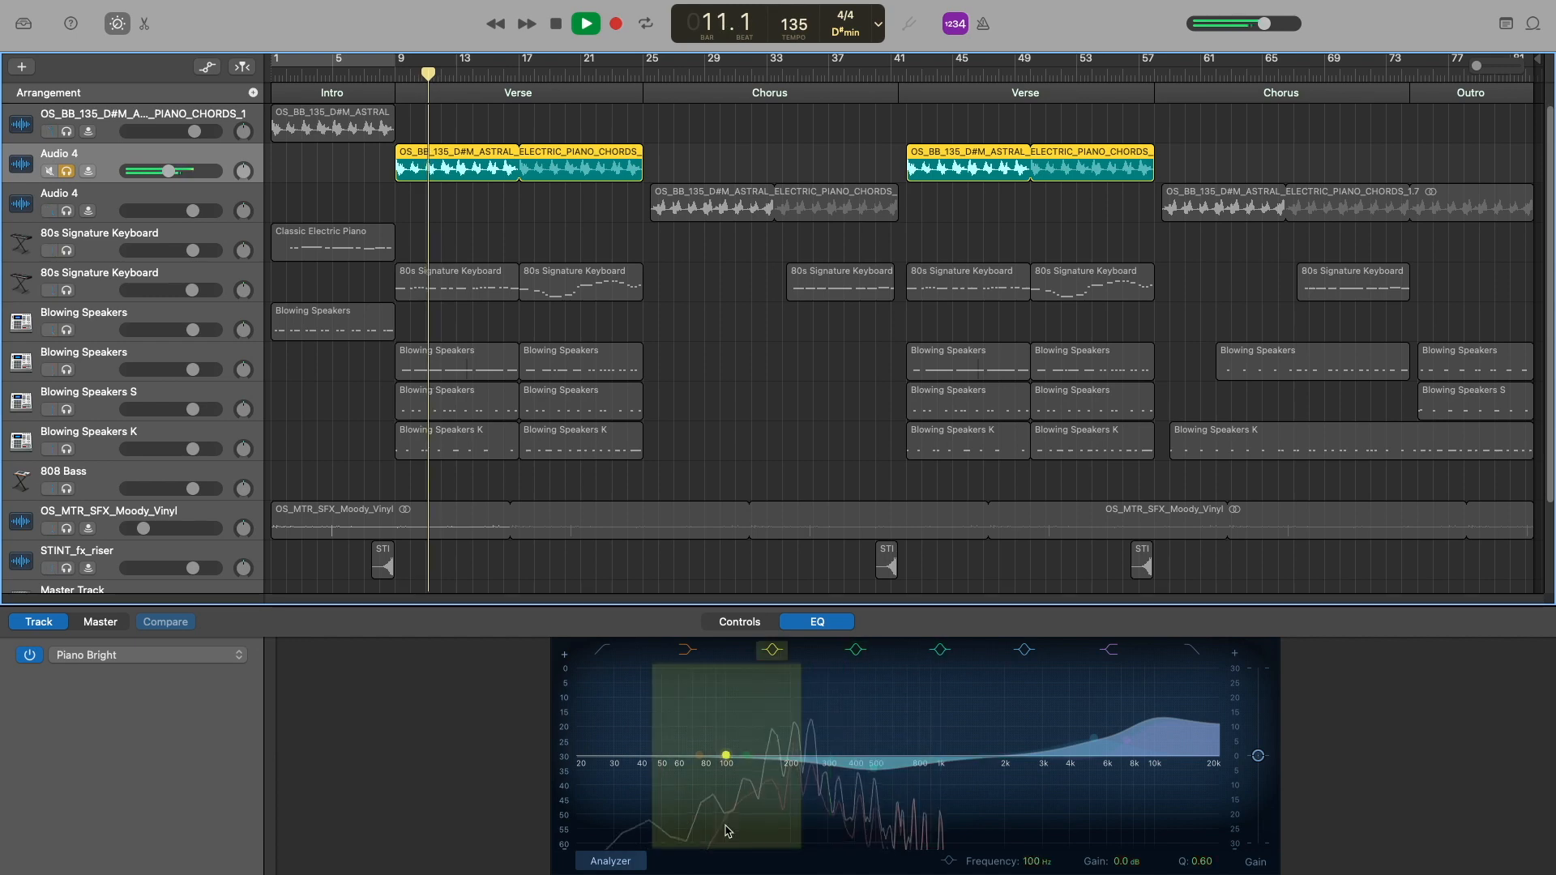
pyautogui.click(219, 658)
pyautogui.moveTo(146, 801)
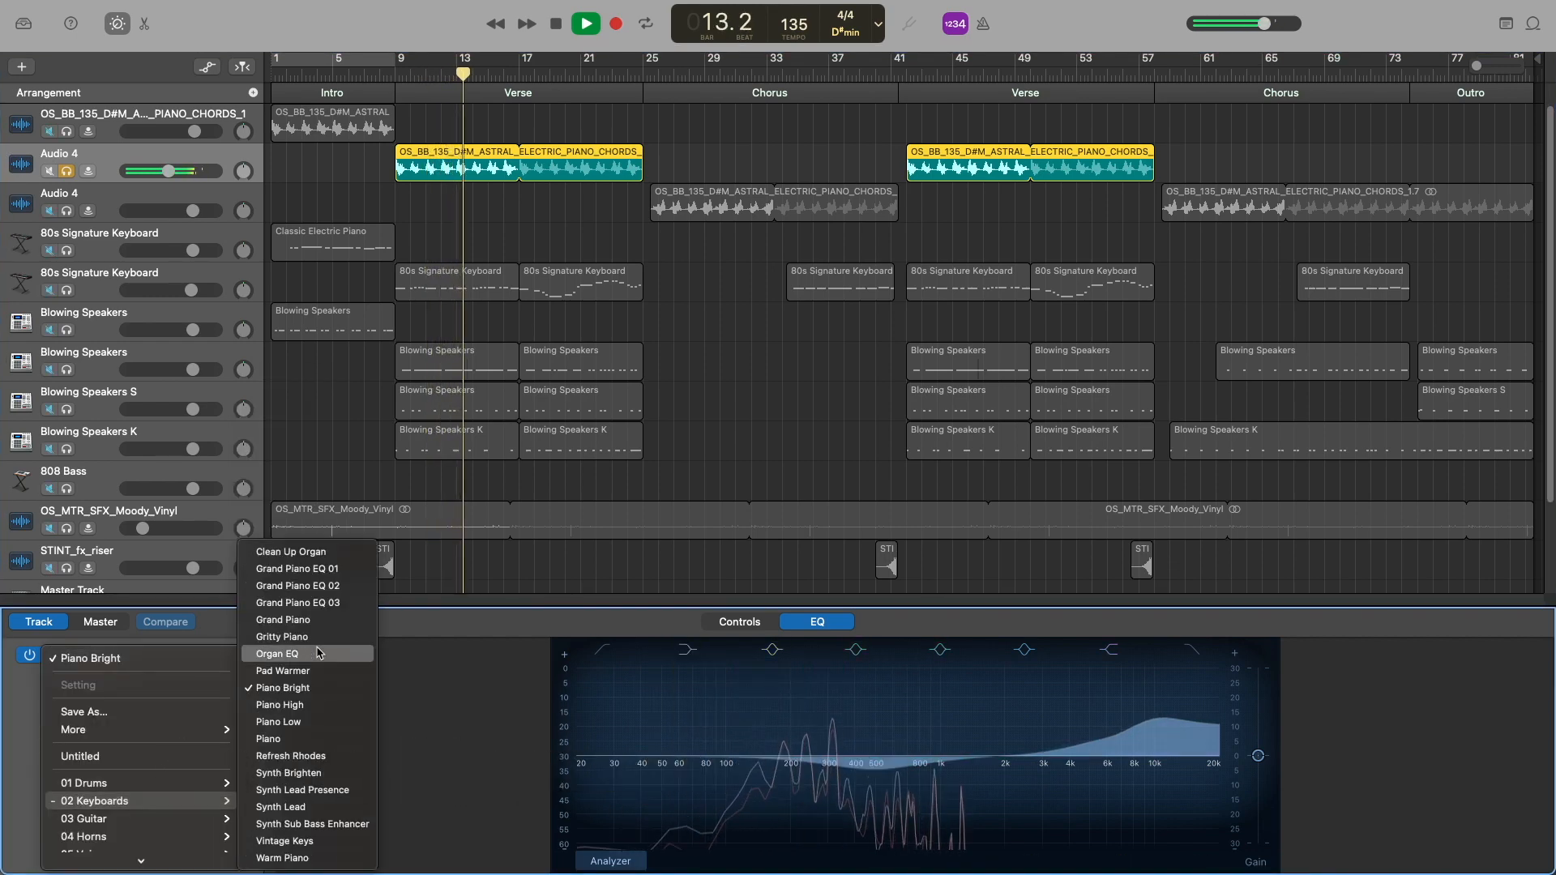
pyautogui.click(417, 695)
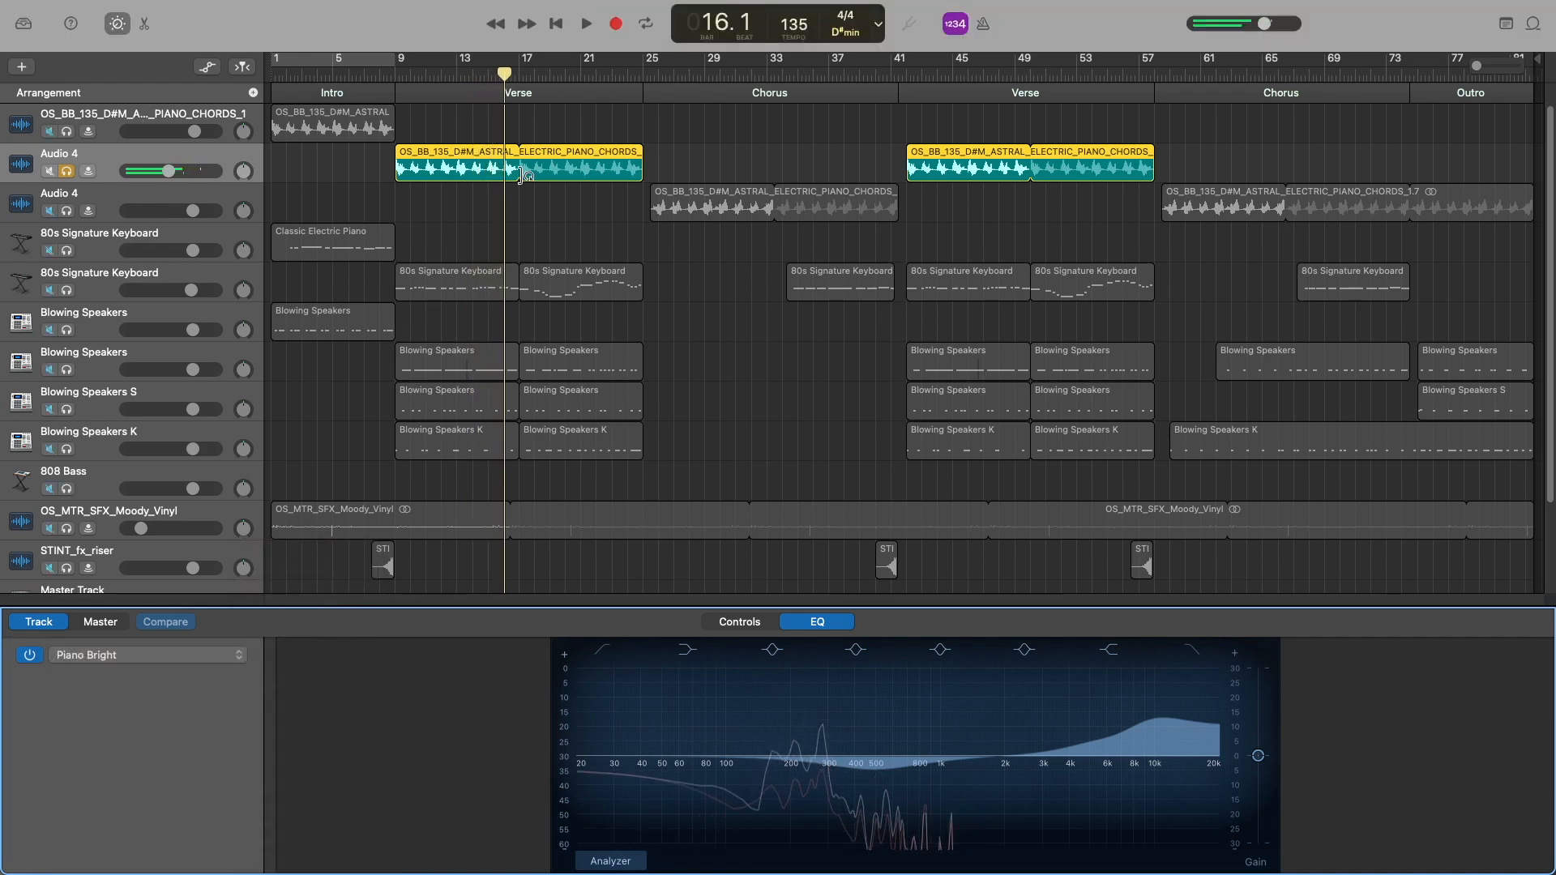
# - Add the verse 80s Signature Keyboard track to the solo and cycle the first verse from bar 9 to bar 25 during playback
pyautogui.click(67, 289)
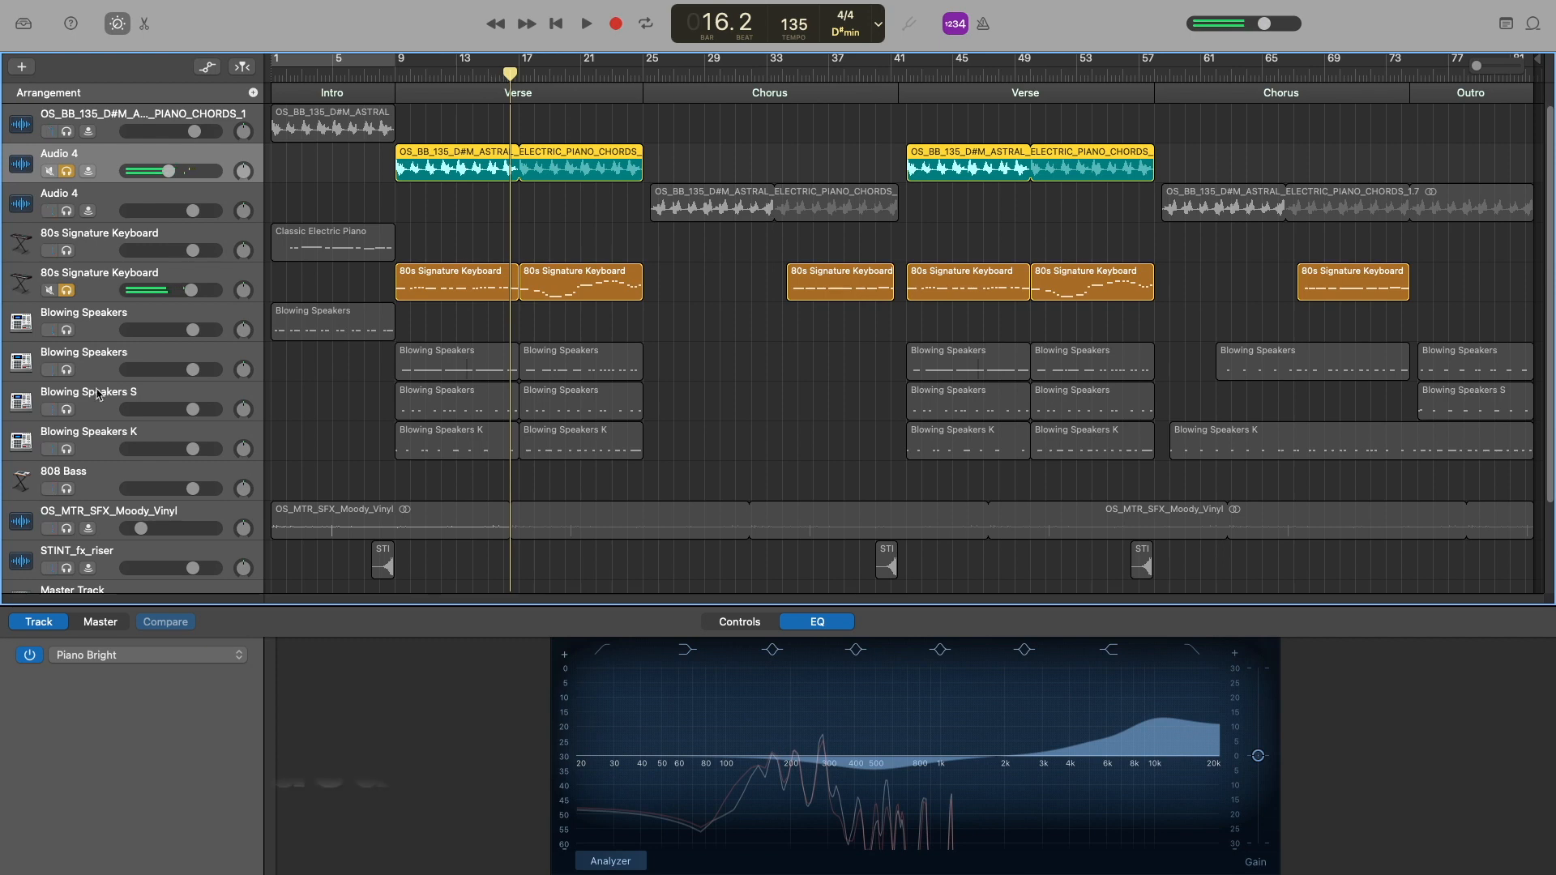
pyautogui.moveTo(397, 72); pyautogui.dragTo(635, 70)
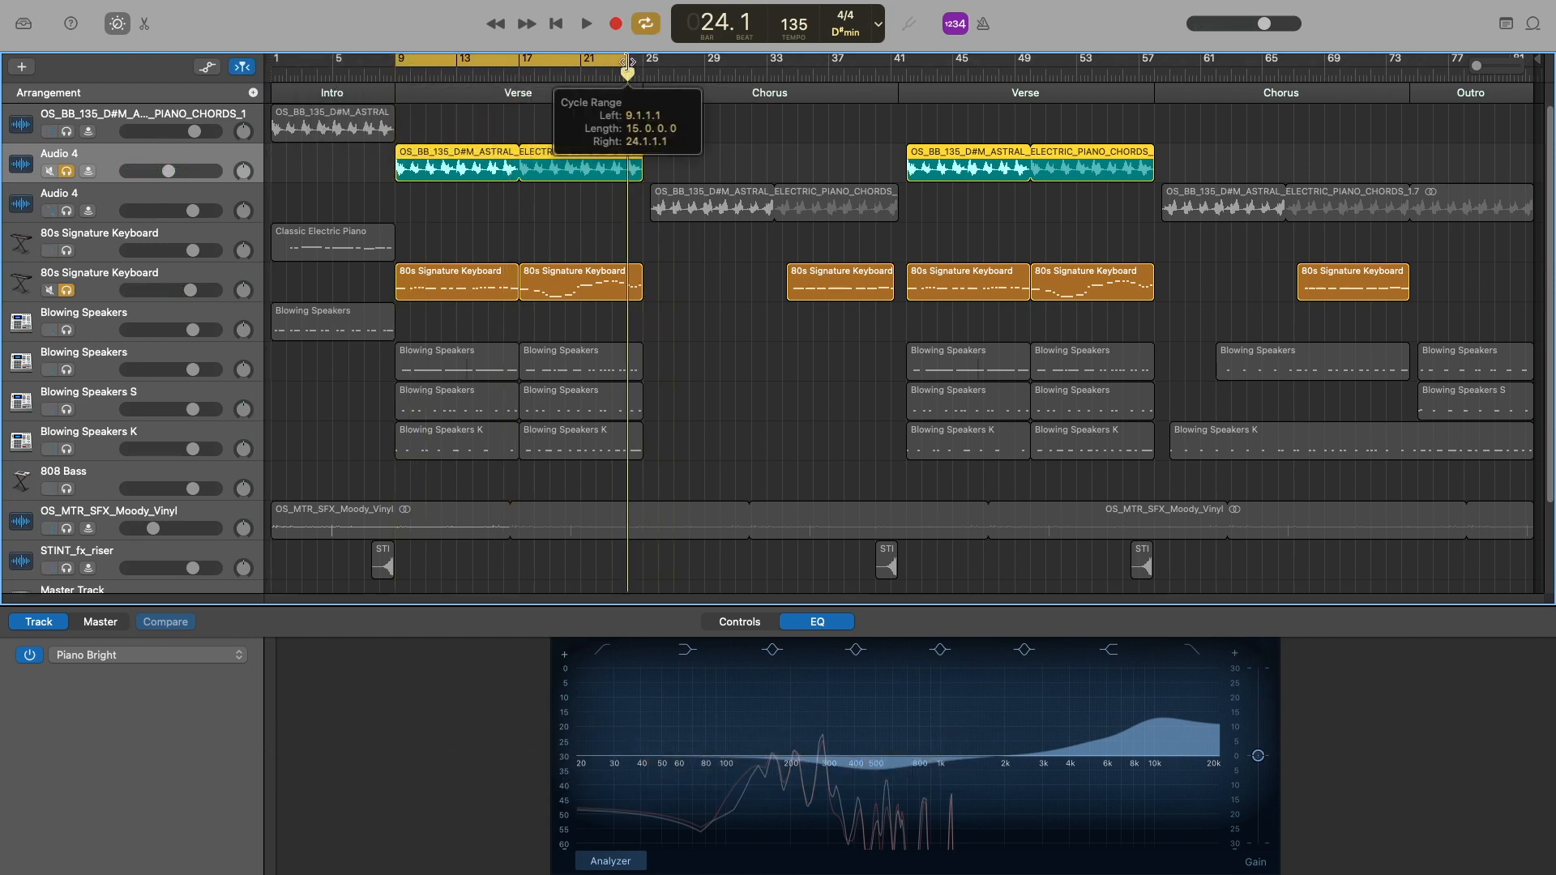
pyautogui.press('space')
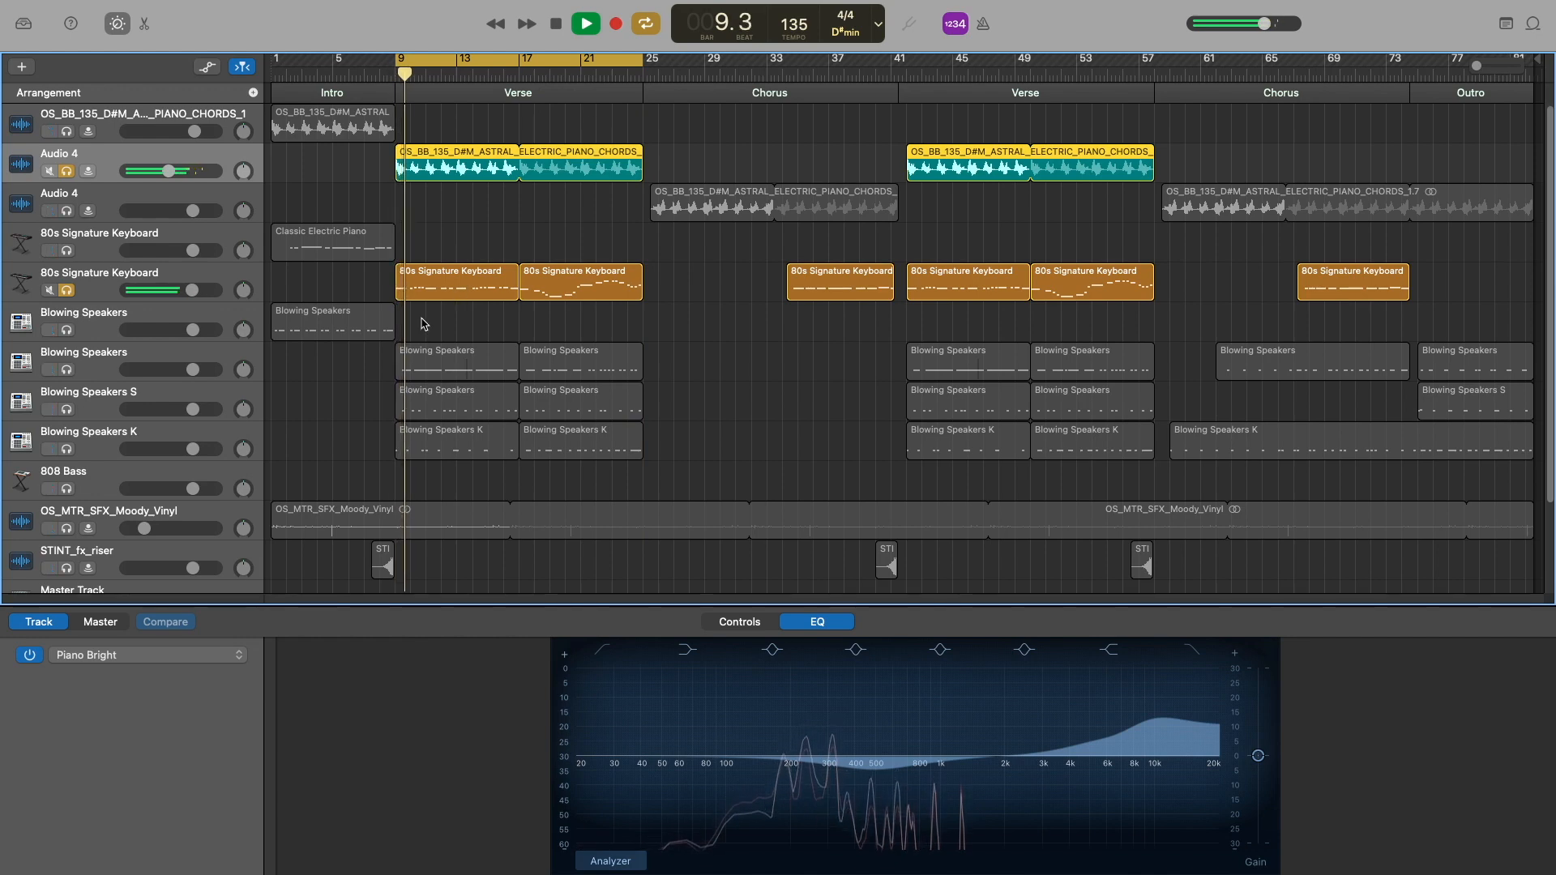
# - Examine the verse 80s Signature Keyboard track's sound controls and its Pad Warmer EQ during playback
pyautogui.click(428, 290)
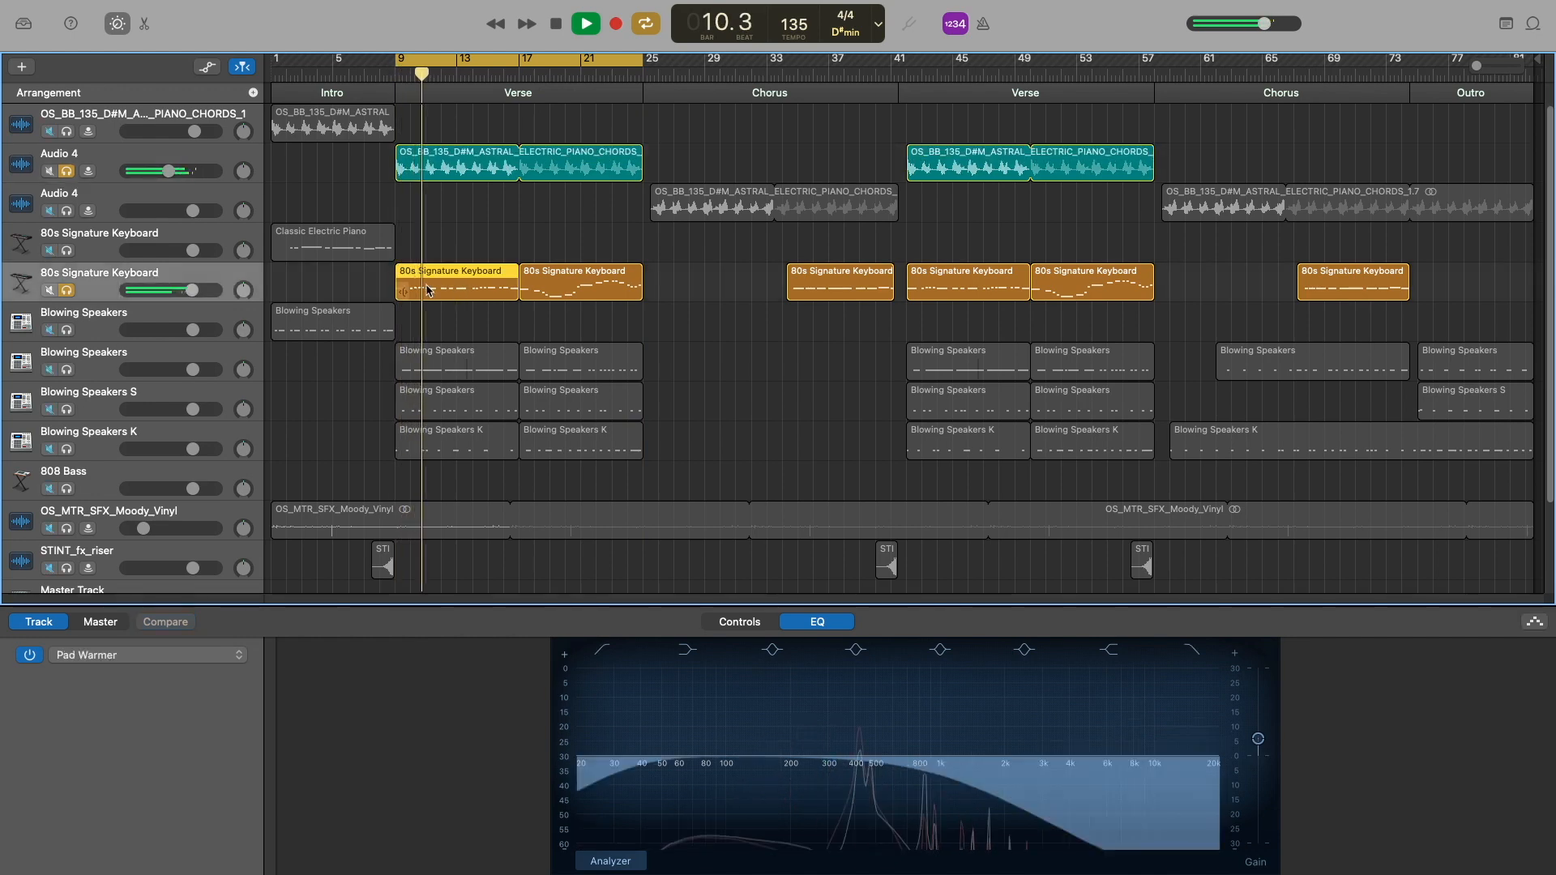
pyautogui.click(761, 622)
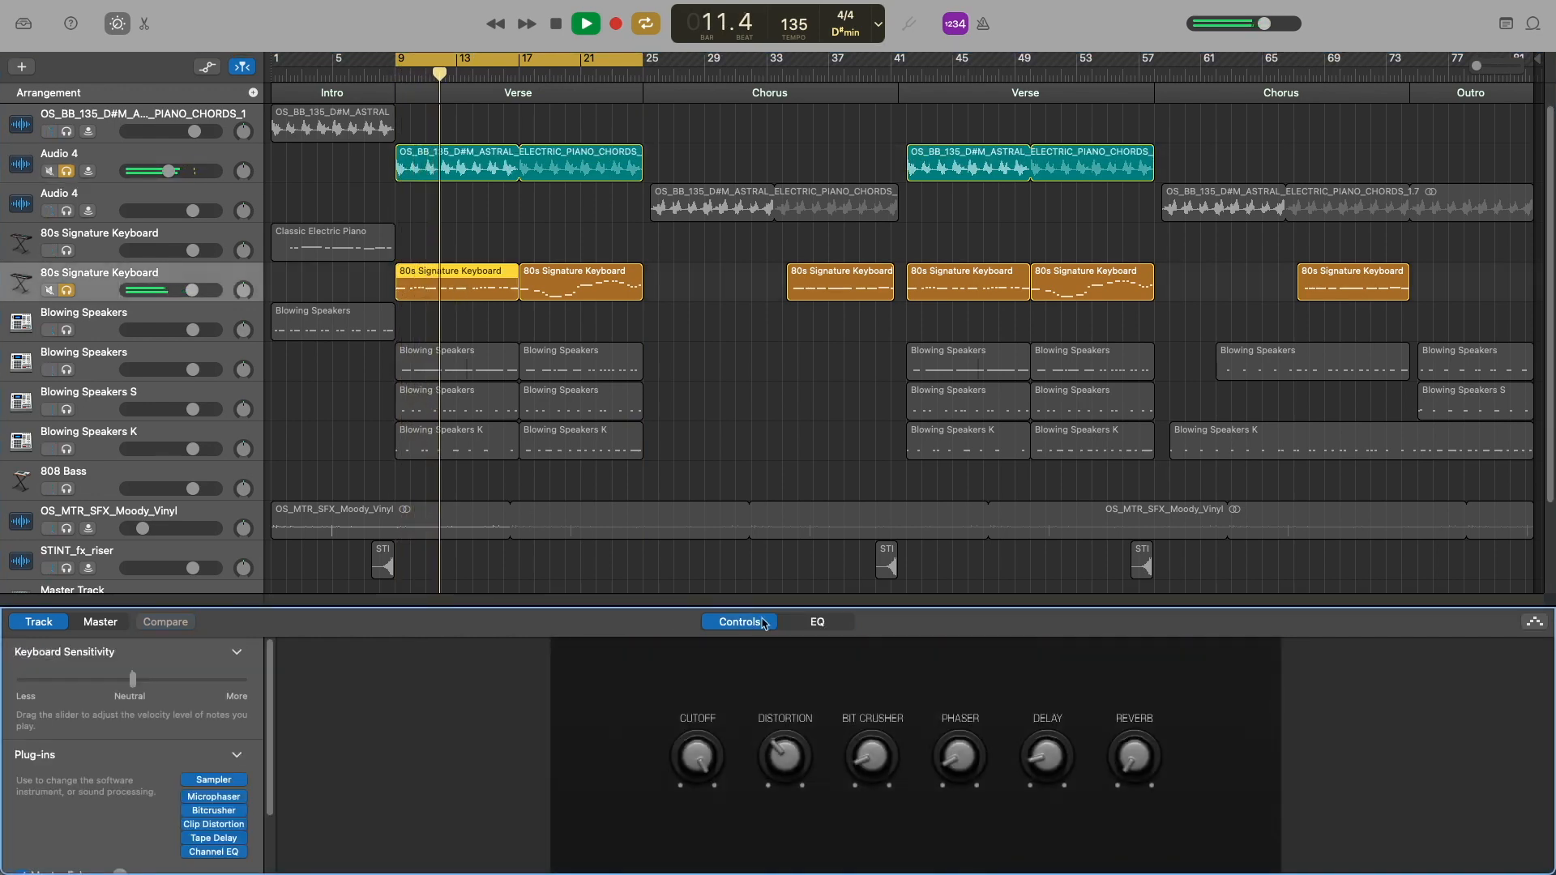
pyautogui.click(817, 622)
pyautogui.press('space')
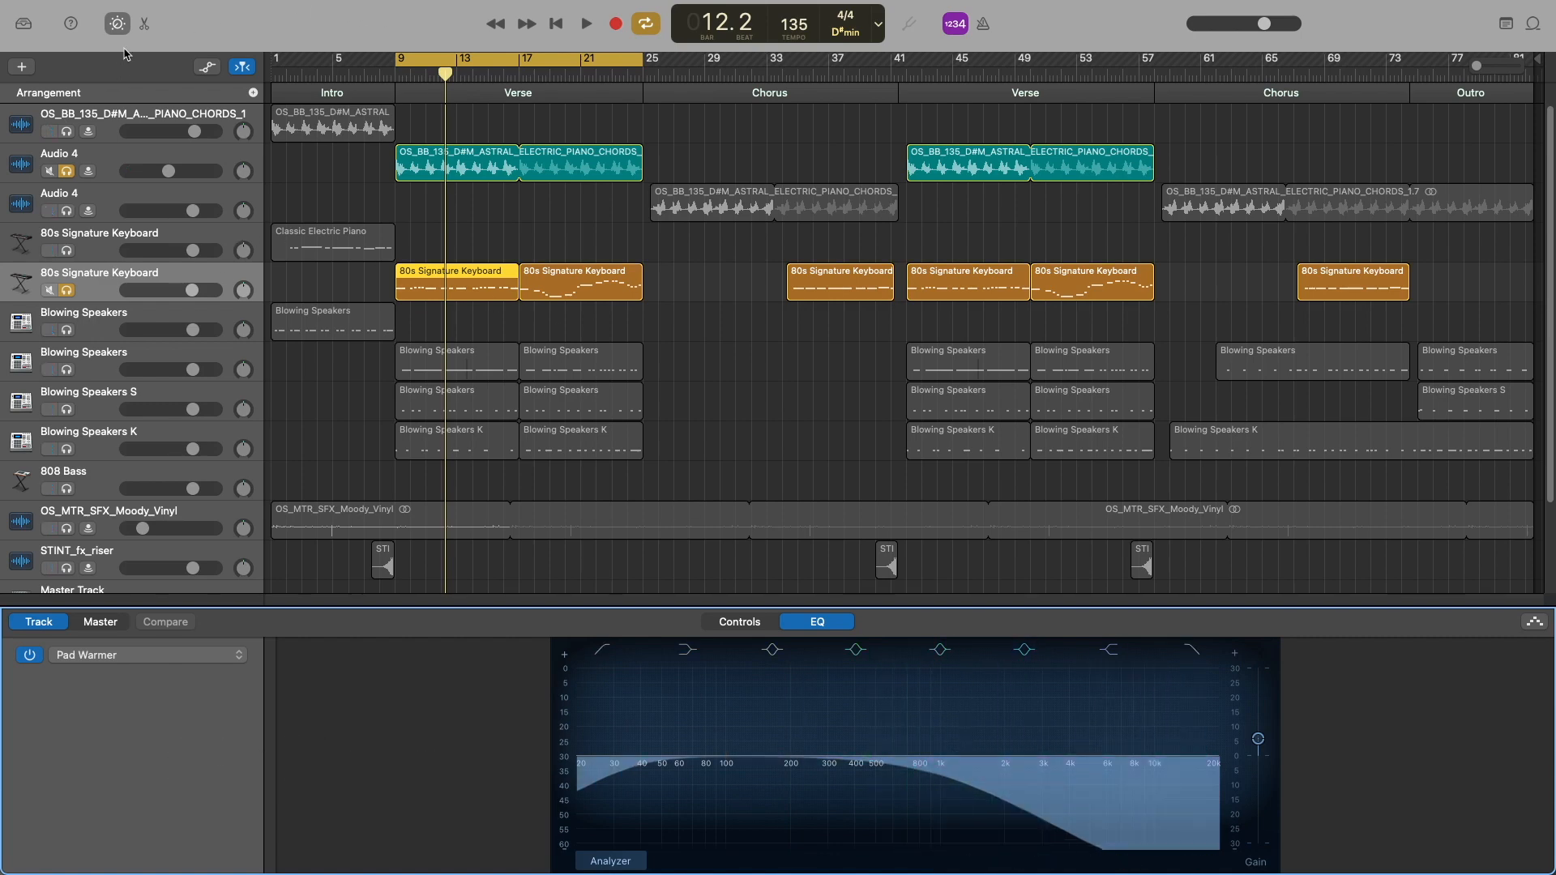
# - Show the 80s Signature Keyboard notes in the Piano Roll and examine their velocities
pyautogui.press('e')
pyautogui.hscroll(-5, 806, 861)
pyautogui.hscroll(-3, 806, 861)
pyautogui.hscroll(8, 807, 861)
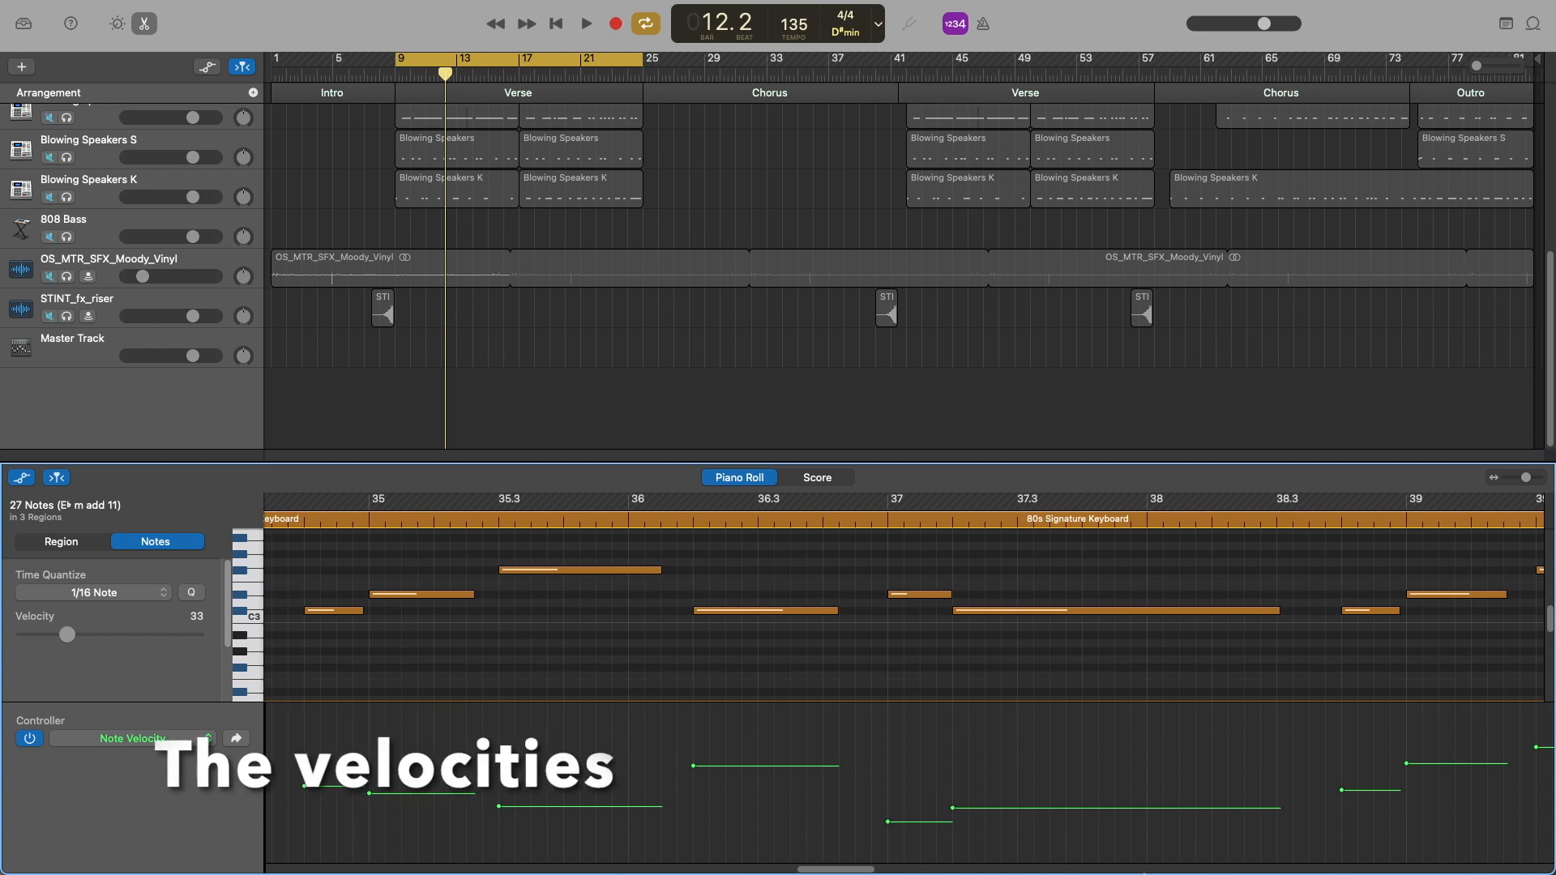
pyautogui.moveTo(849, 871); pyautogui.dragTo(966, 856)
# - Play the verse keyboard melody and look over its notes and velocities across both verse regions
pyautogui.press('space')
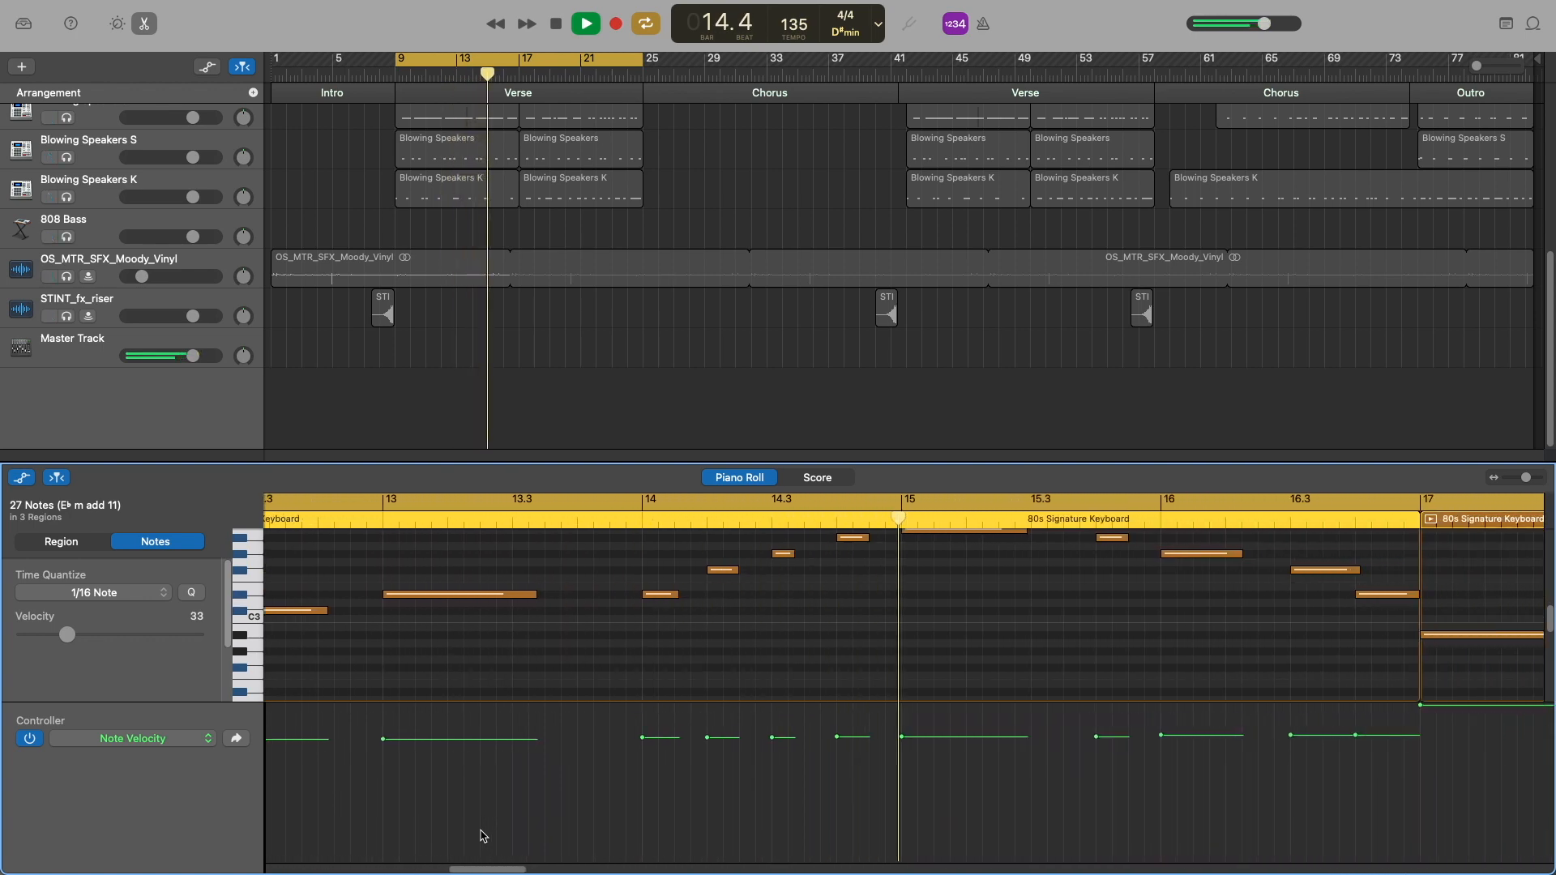
pyautogui.press('space')
pyautogui.scroll(3, 896, 629)
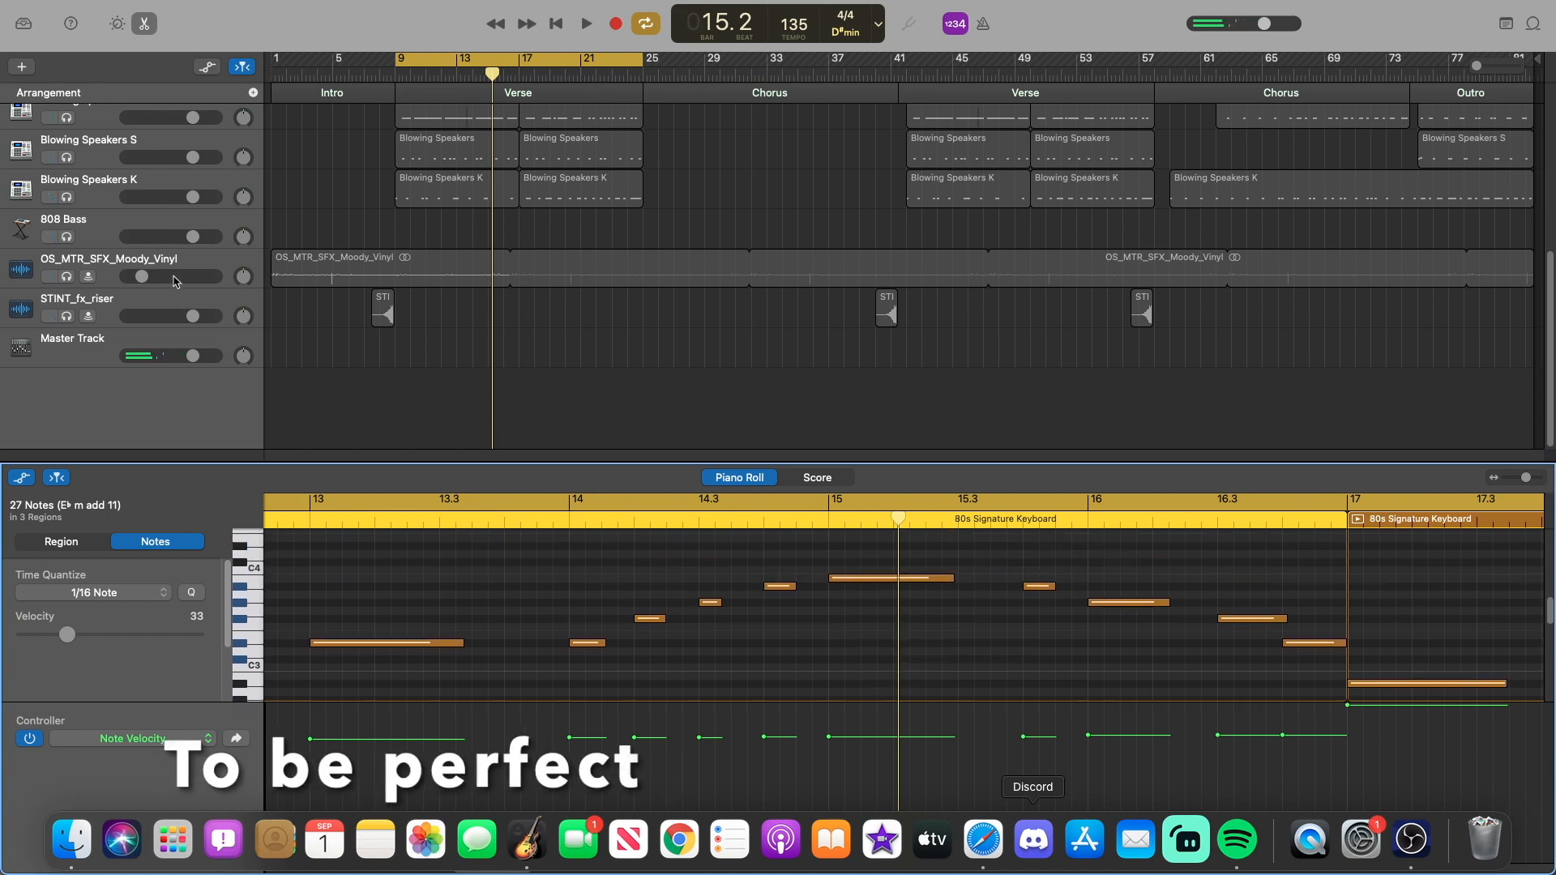
pyautogui.hscroll(3, 503, 868)
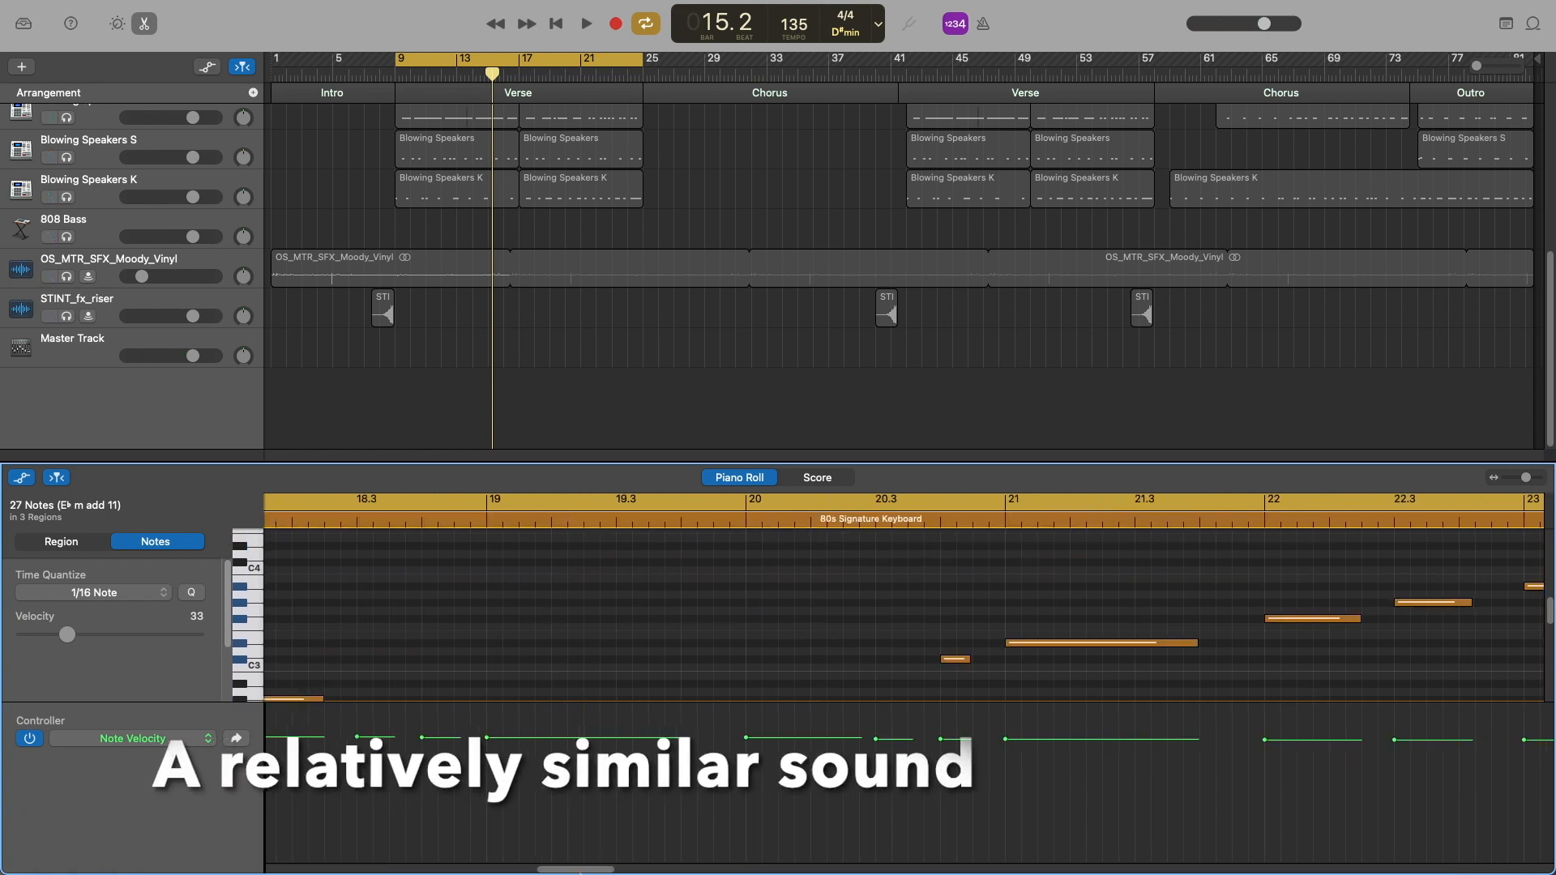
pyautogui.moveTo(503, 867); pyautogui.dragTo(533, 861)
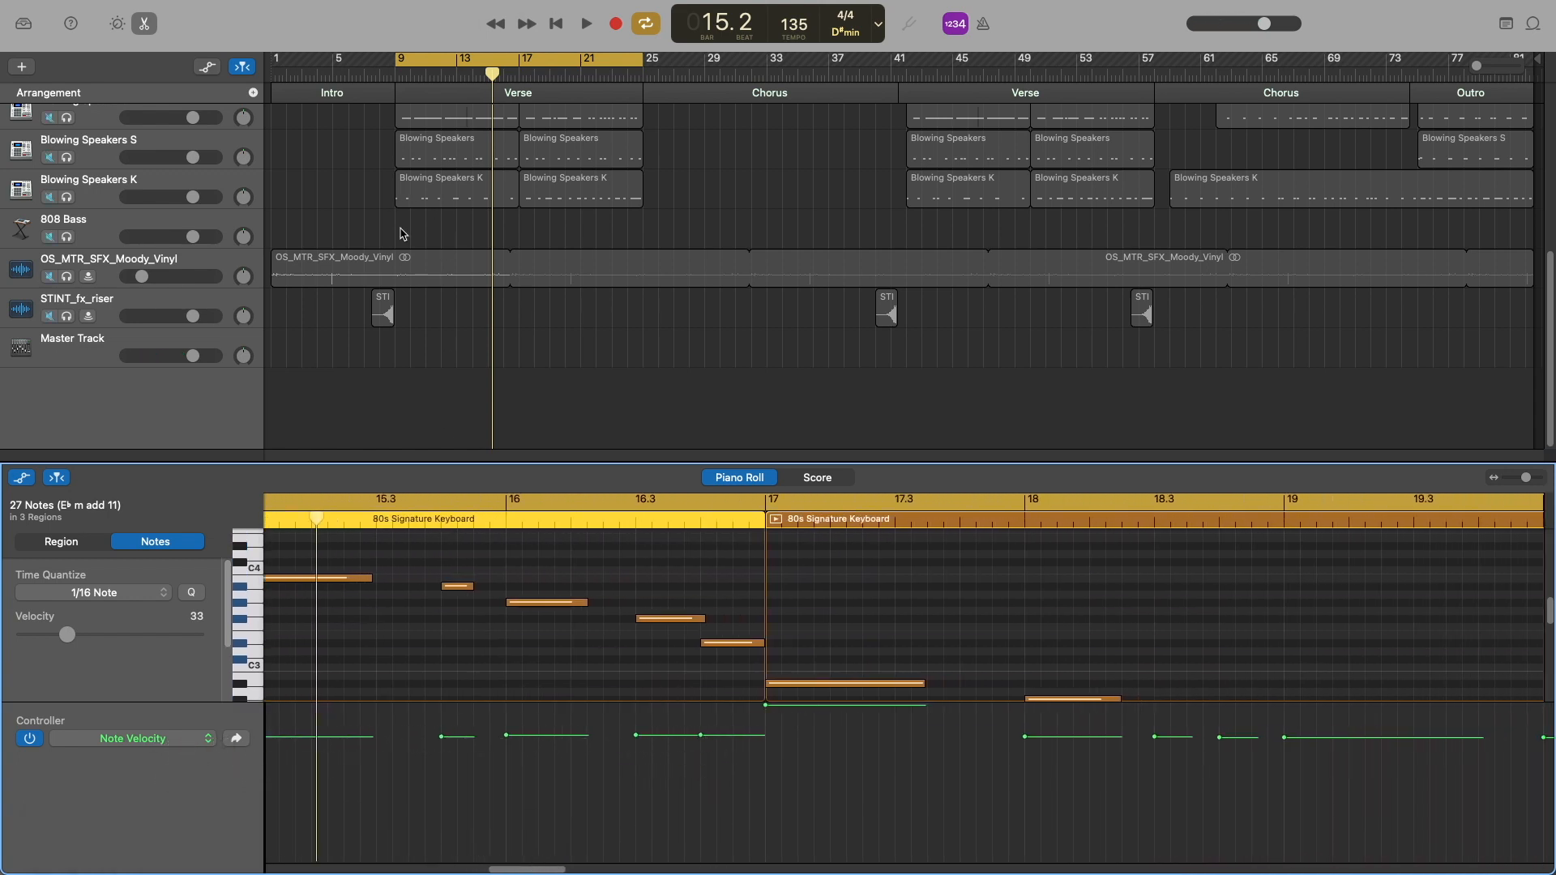
# - Add the verse Blowing Speakers hi-hat track to the solo, play it, and show its regions in the Piano Roll
pyautogui.scroll(5, 401, 235)
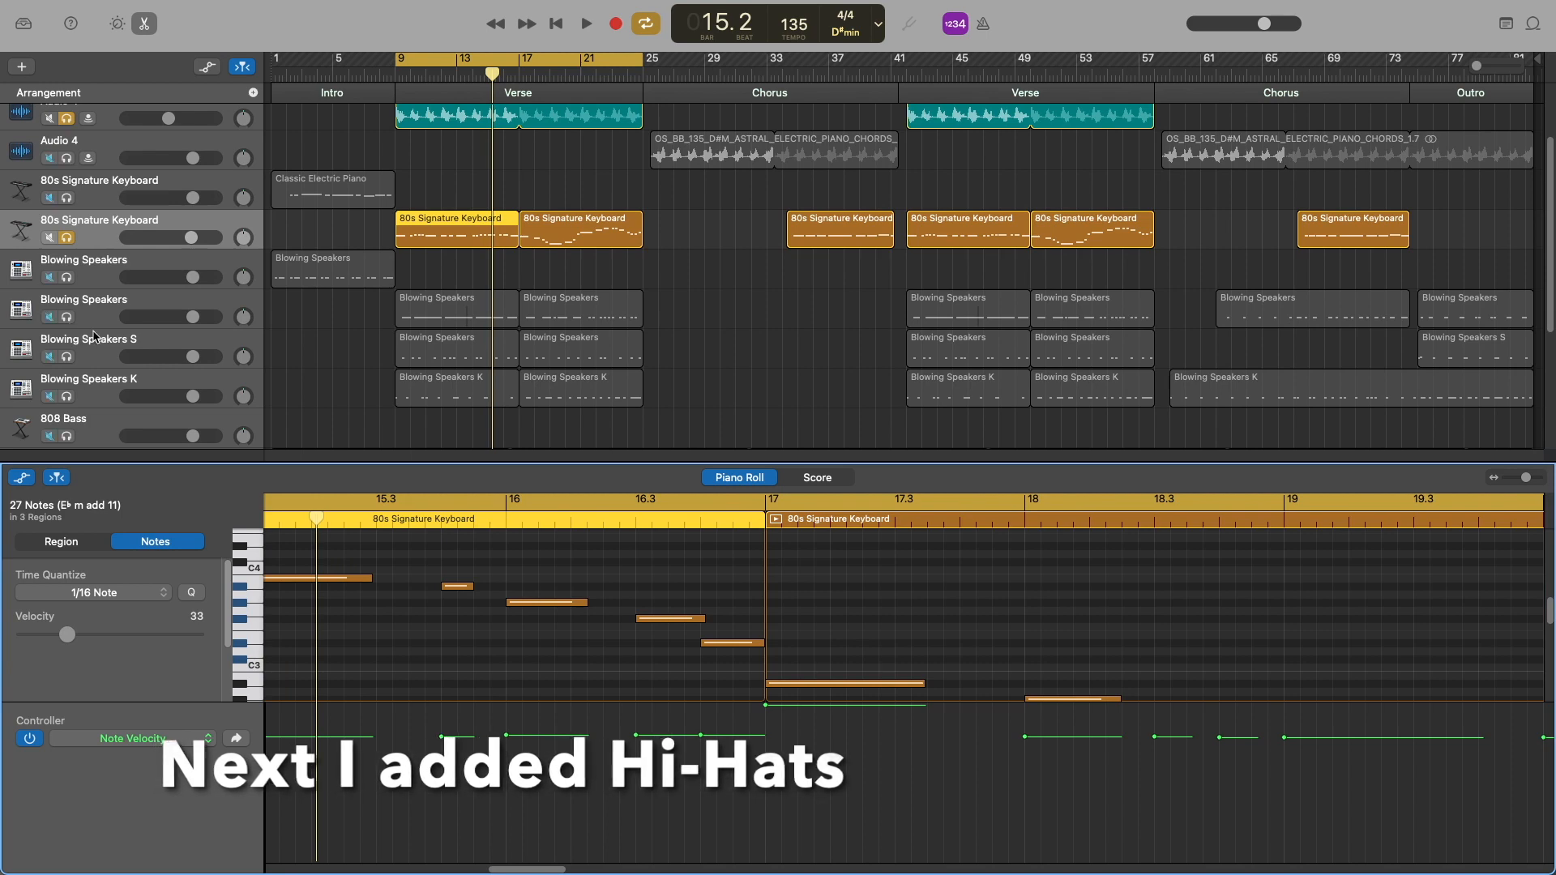
pyautogui.click(67, 316)
pyautogui.press('space')
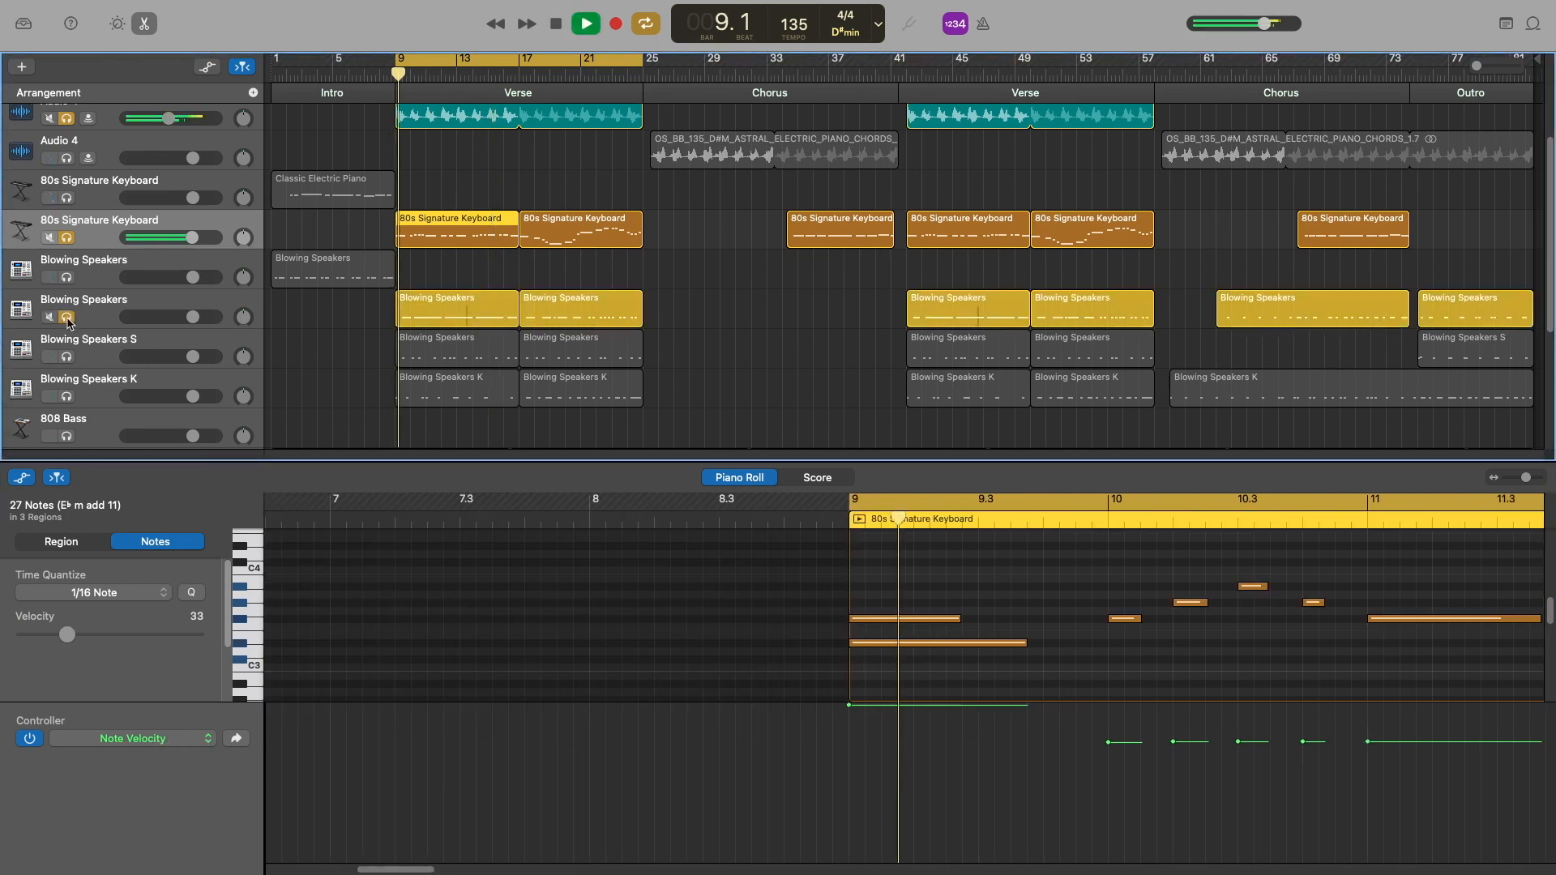
pyautogui.click(113, 308)
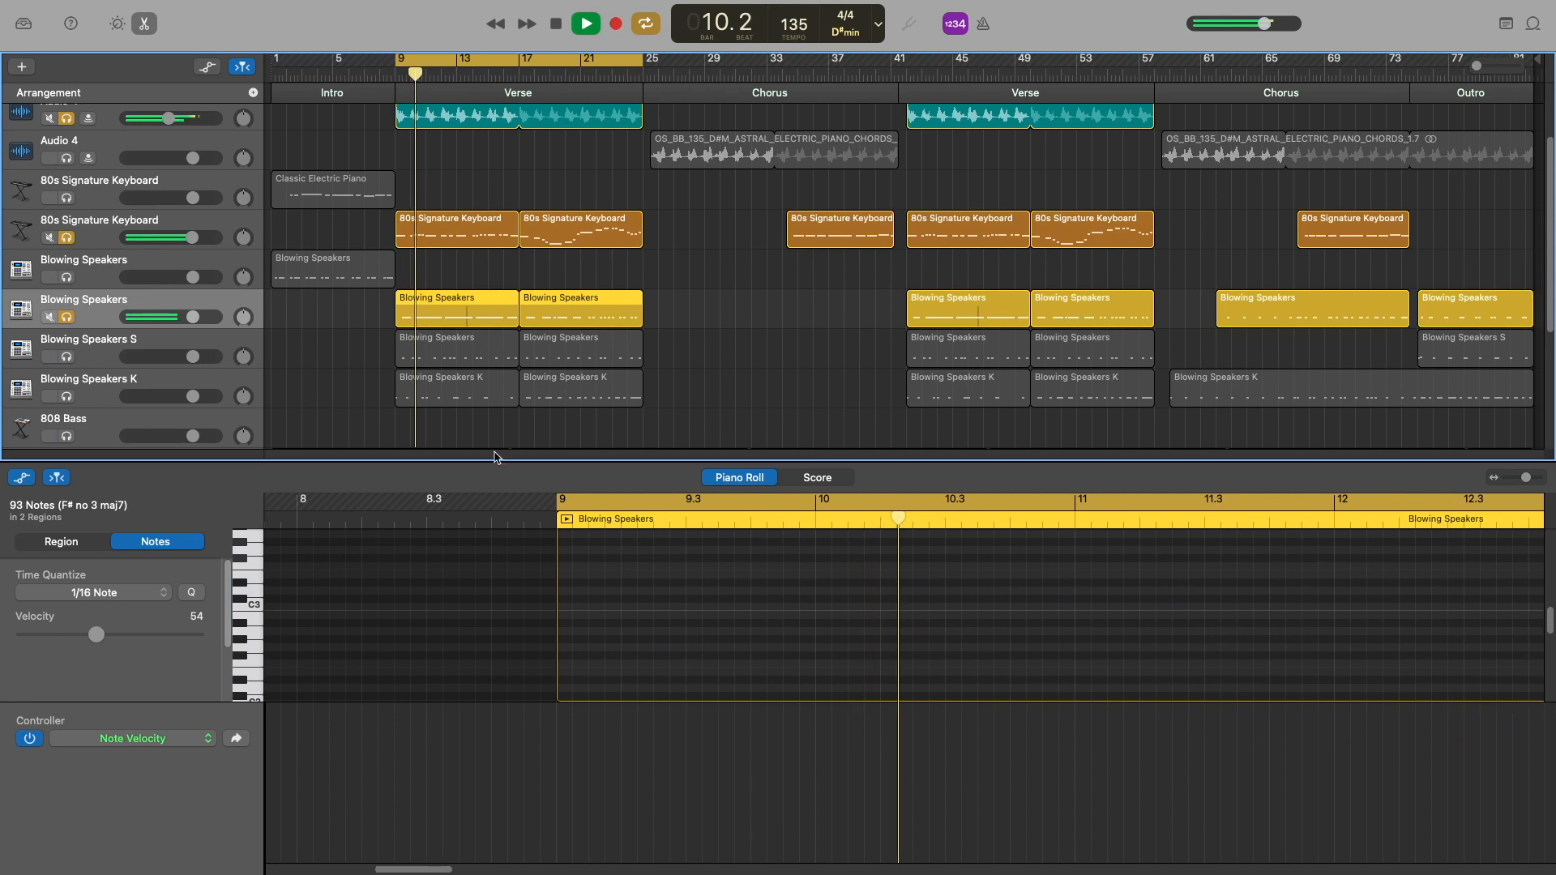
# - Examine the hi-hat note pattern while playing the cycled verse with the piano and keyboard
pyautogui.scroll(-3, 758, 584)
pyautogui.hscroll(5, 758, 583)
pyautogui.scroll(-1, 581, 577)
pyautogui.press('space')
pyautogui.press('space')
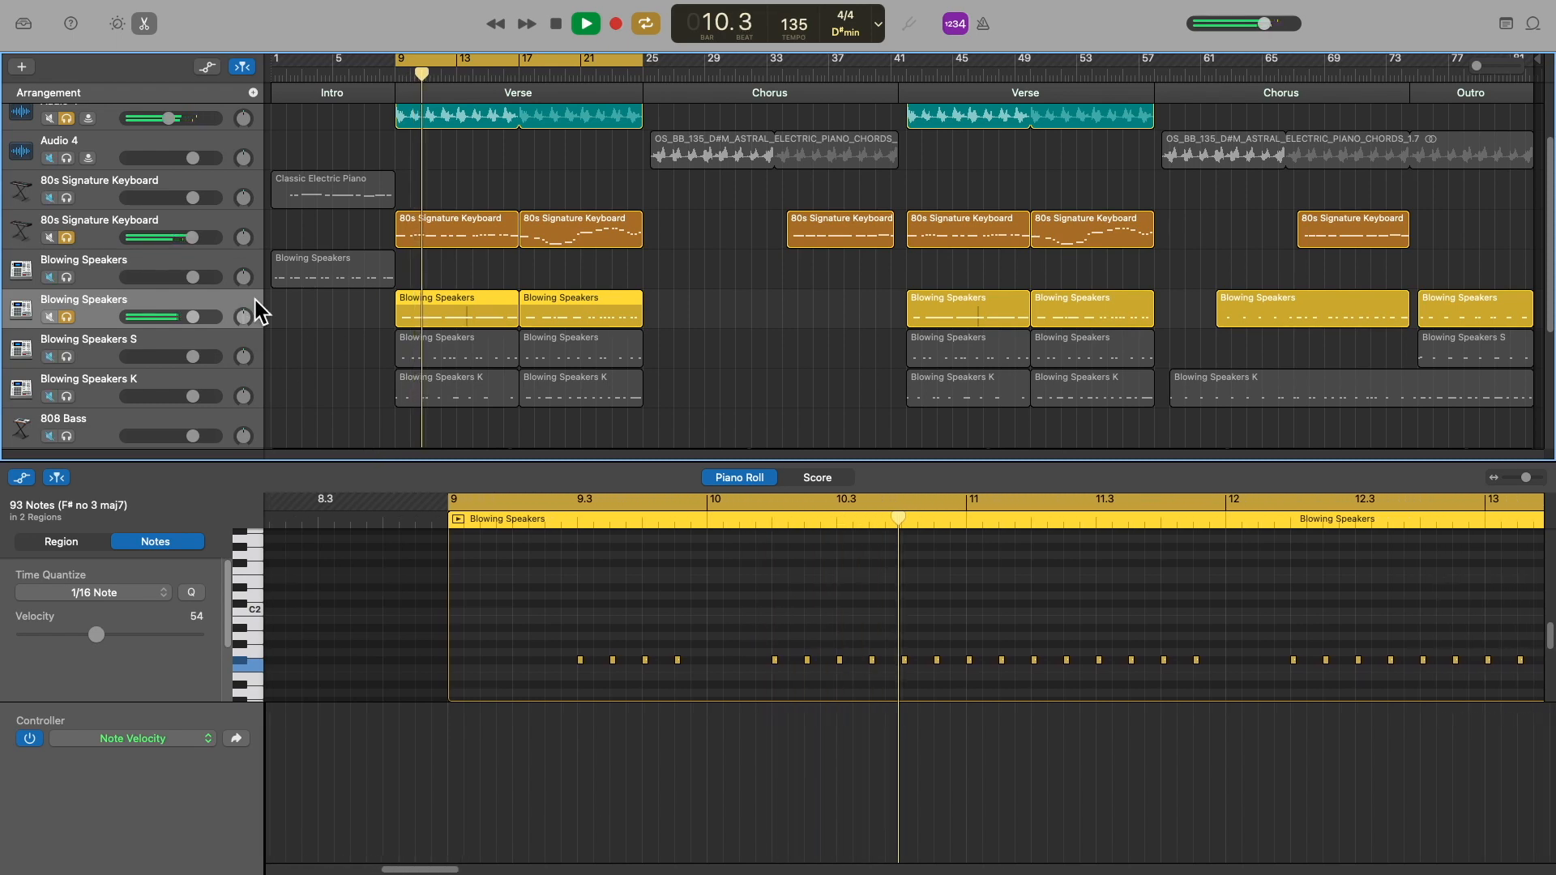
pyautogui.press('space')
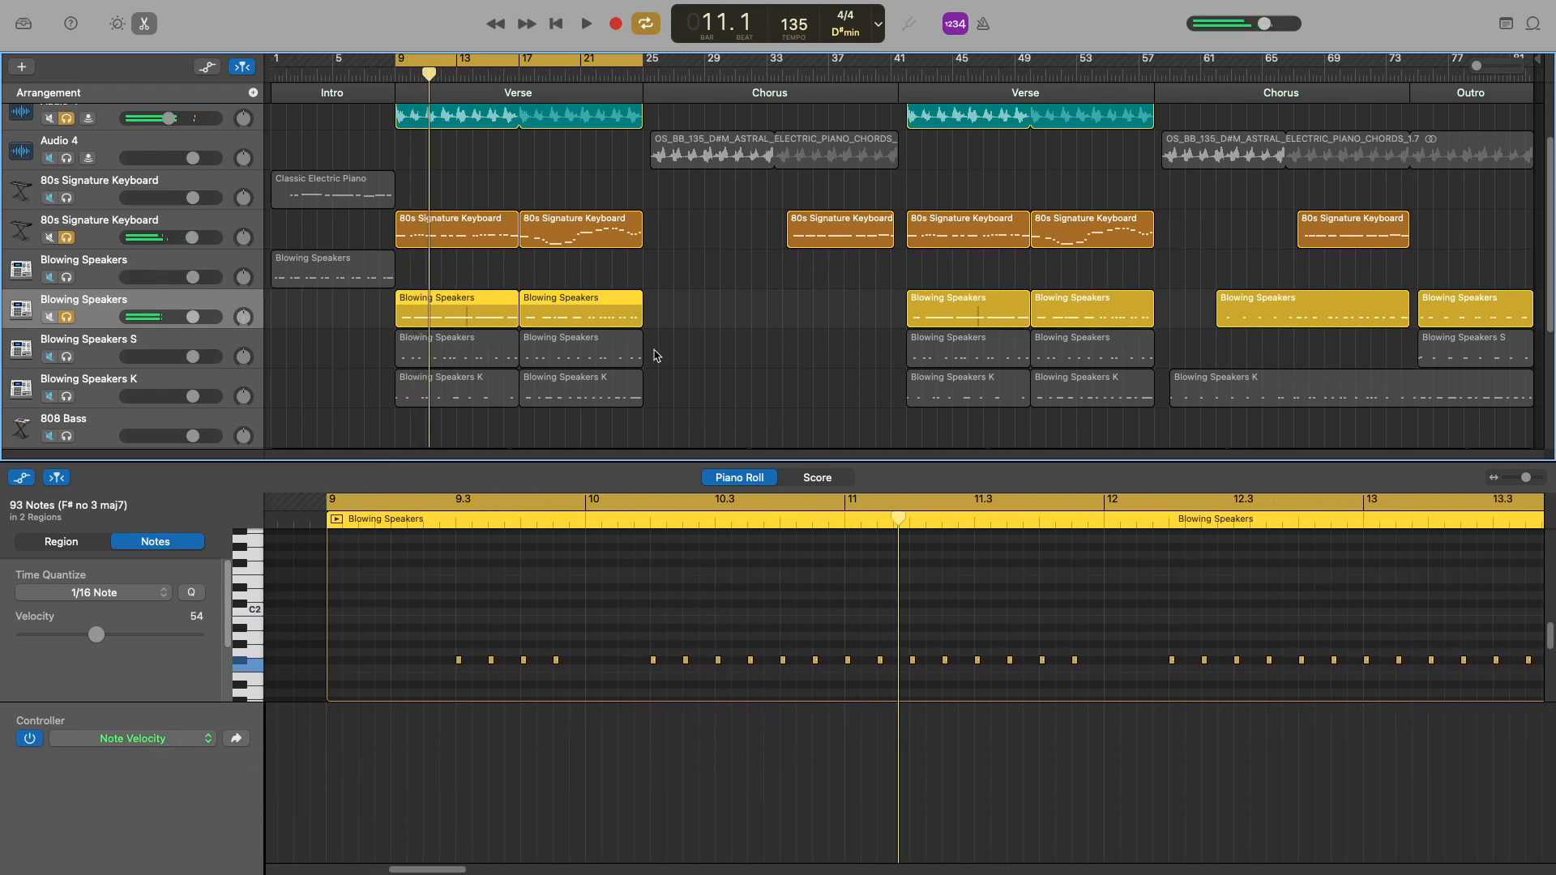
pyautogui.press('space')
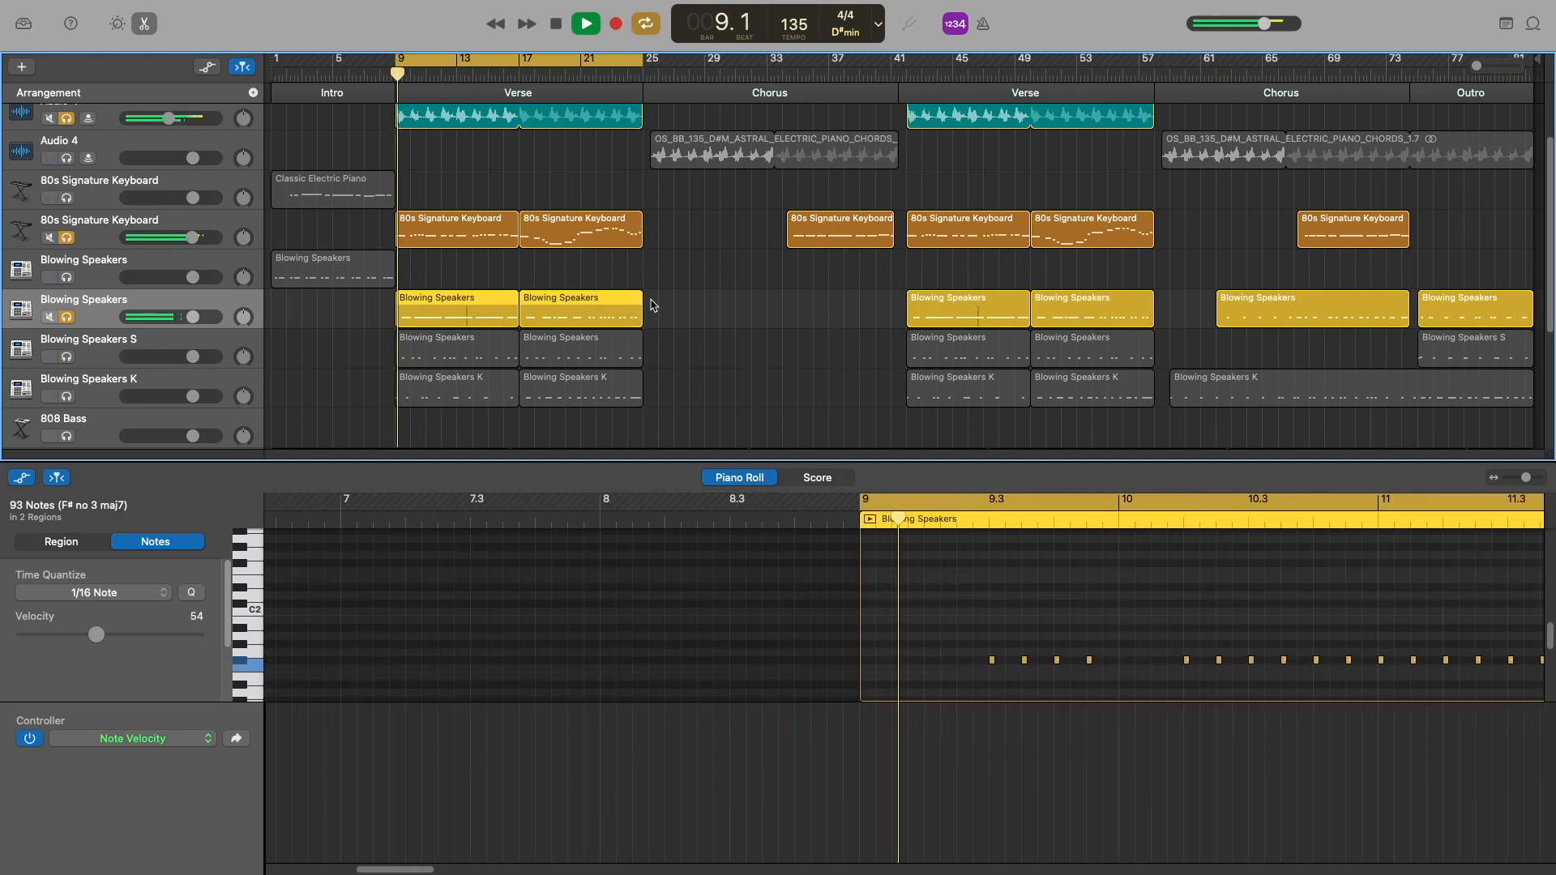
# - Clear the solos on the verse hi-hat, 80s Signature Keyboard and electric piano sample tracks
pyautogui.click(69, 317)
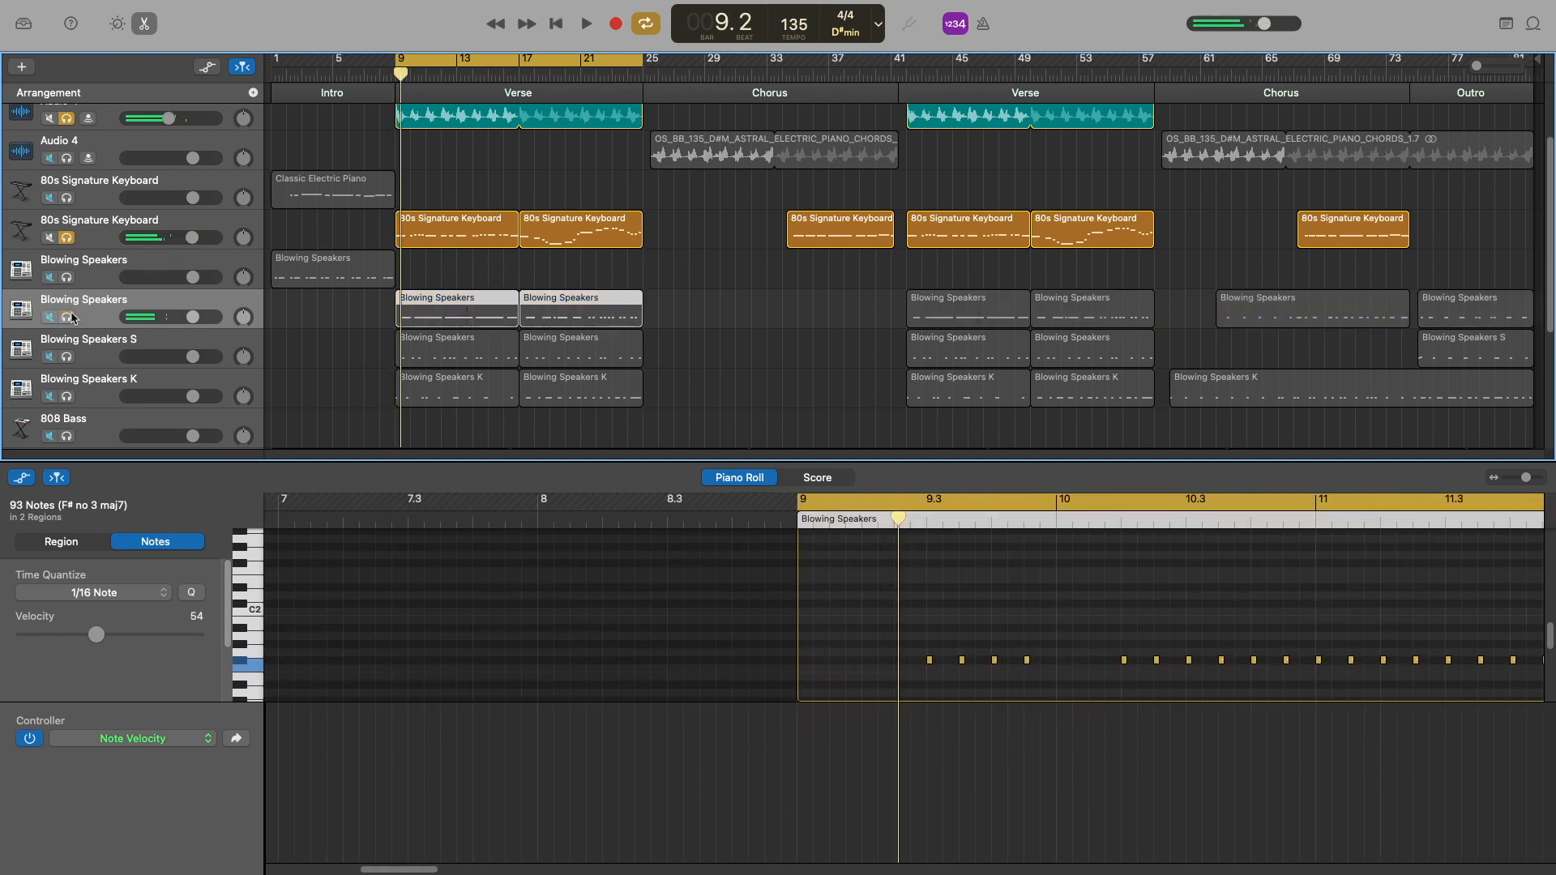
pyautogui.click(68, 238)
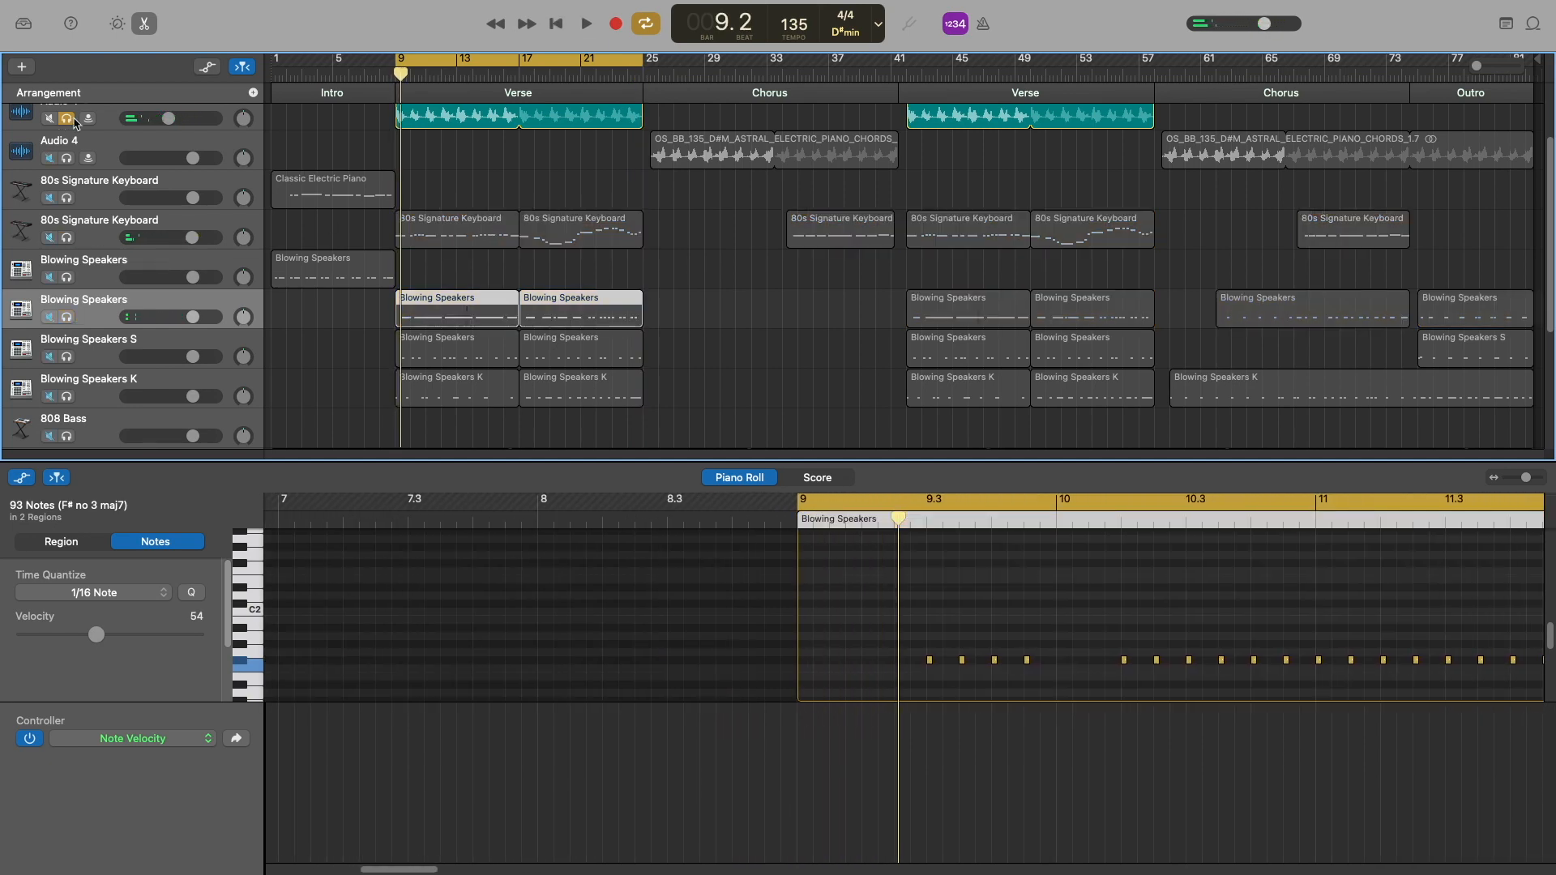
pyautogui.click(67, 120)
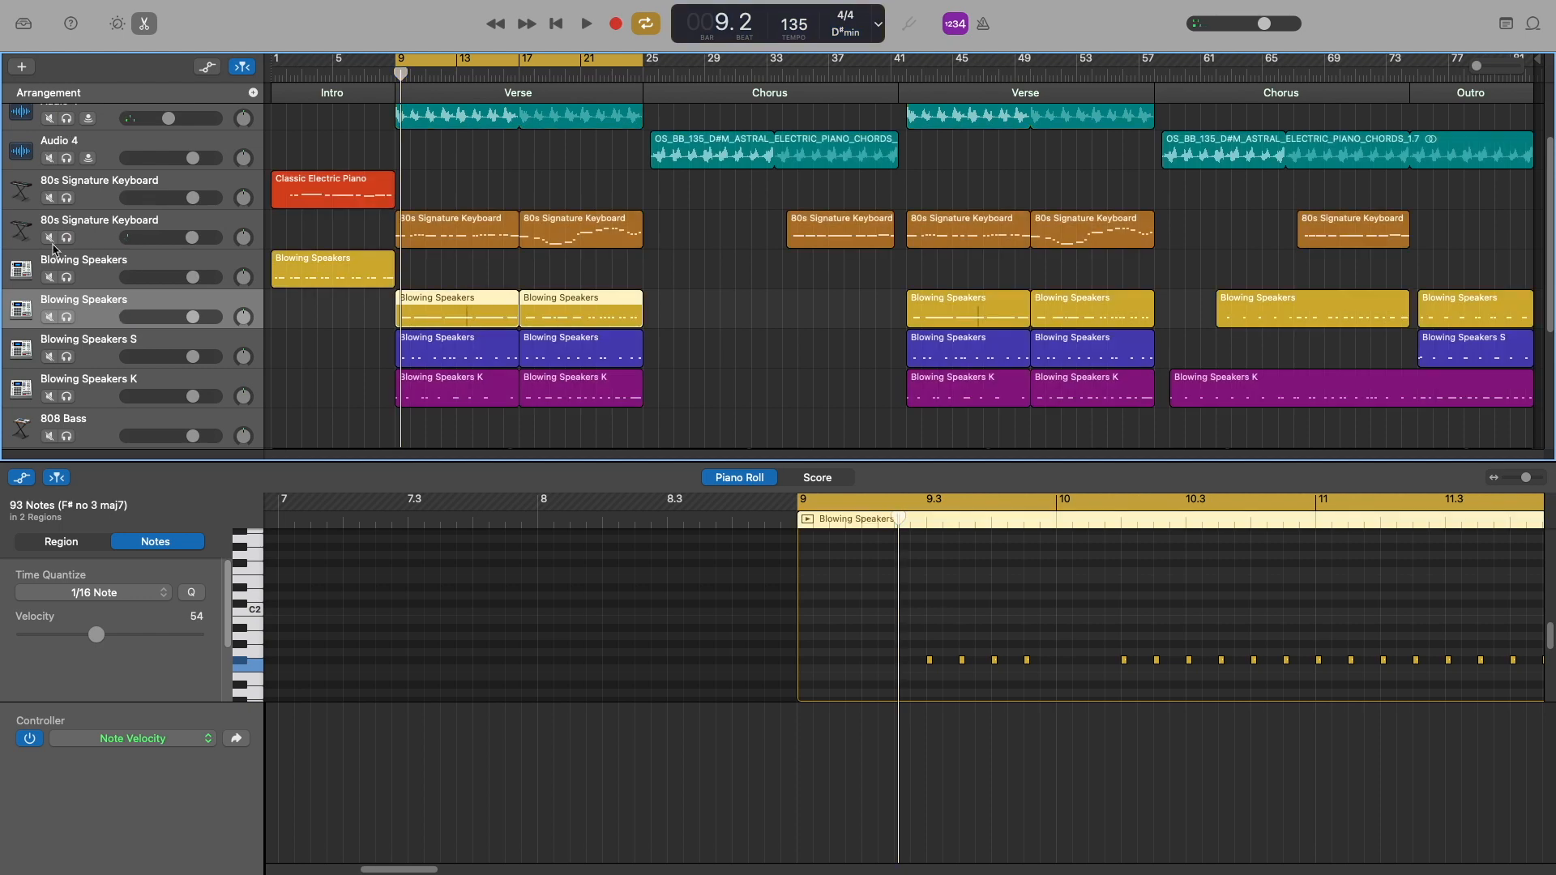
# - Solo the Blowing Speakers K kick and Blowing Speakers S snare tracks, and play them while viewing the snare notes
pyautogui.click(68, 397)
pyautogui.click(67, 356)
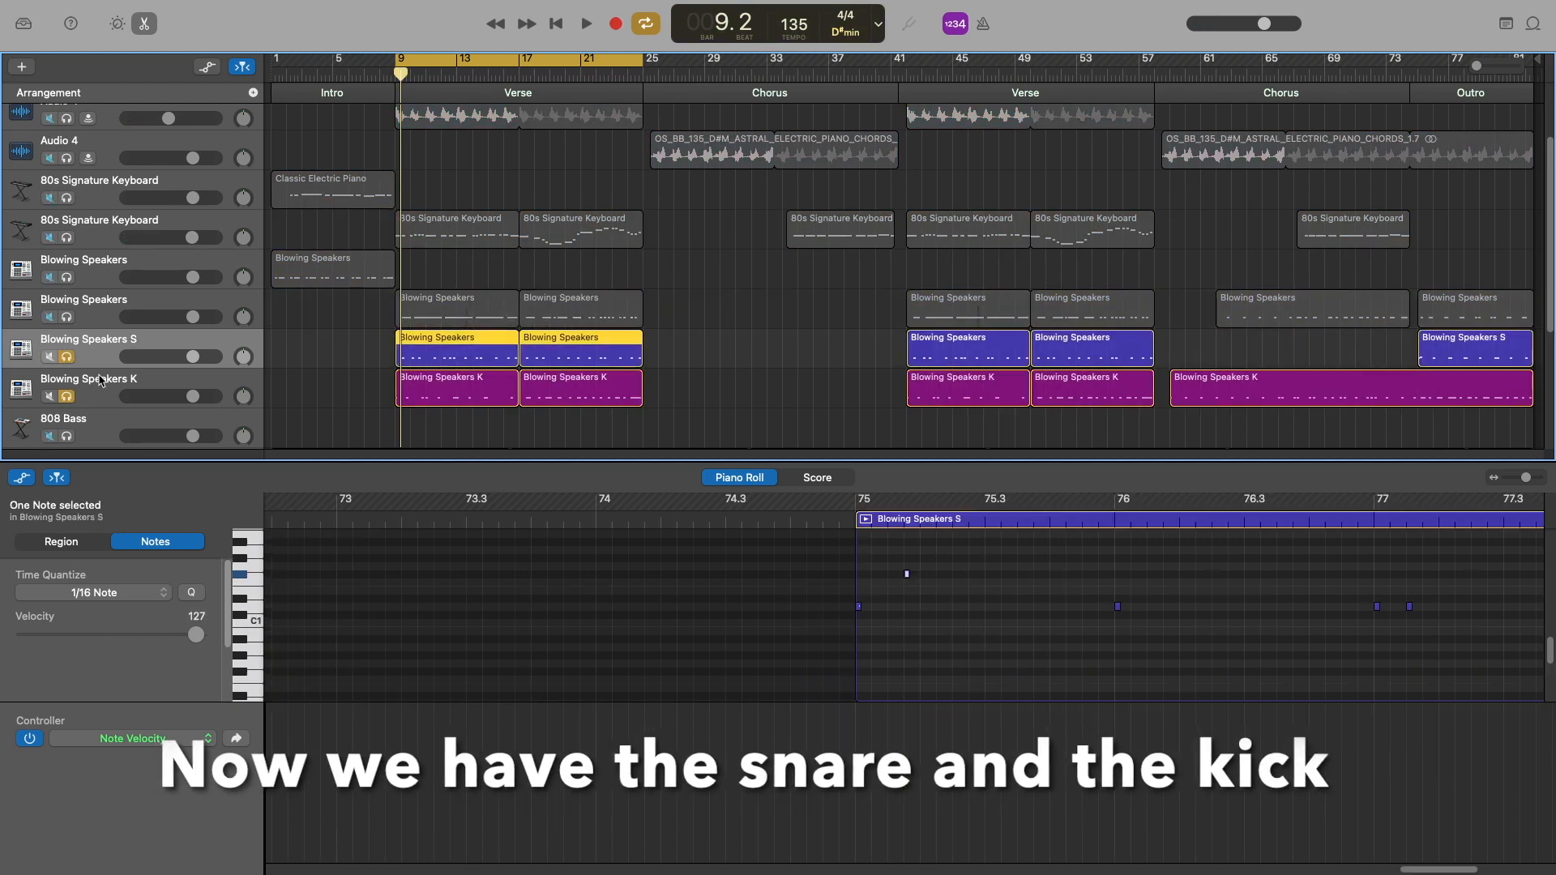
pyautogui.press('space')
pyautogui.scroll(3, 817, 629)
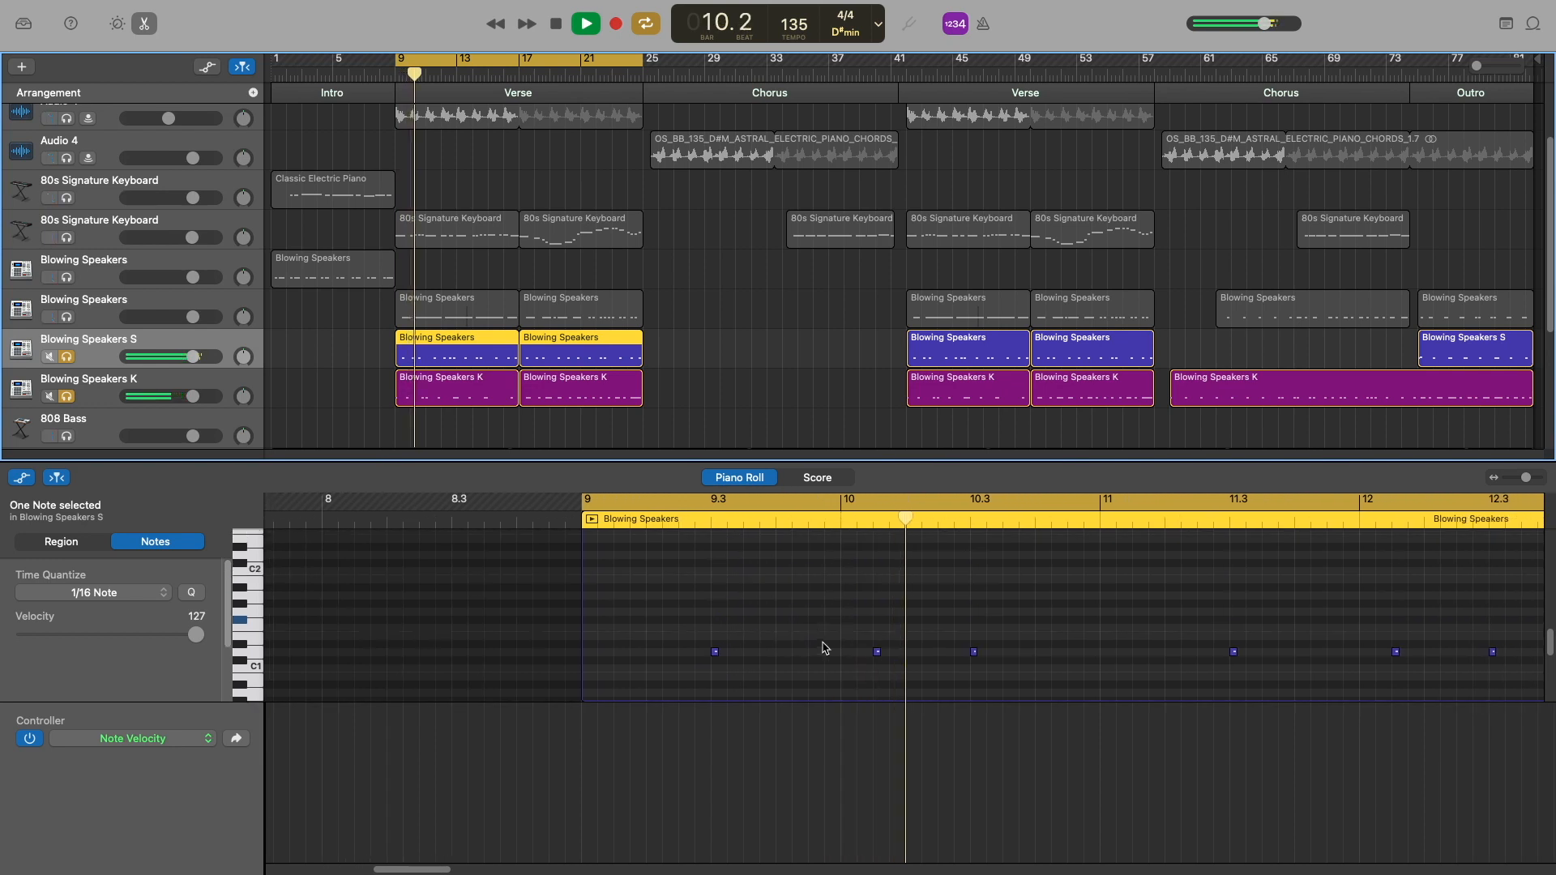
# - Show the first verse kick region in an enlarged Piano Roll and examine its notes and velocities during playback
pyautogui.click(430, 393)
pyautogui.scroll(3, 669, 667)
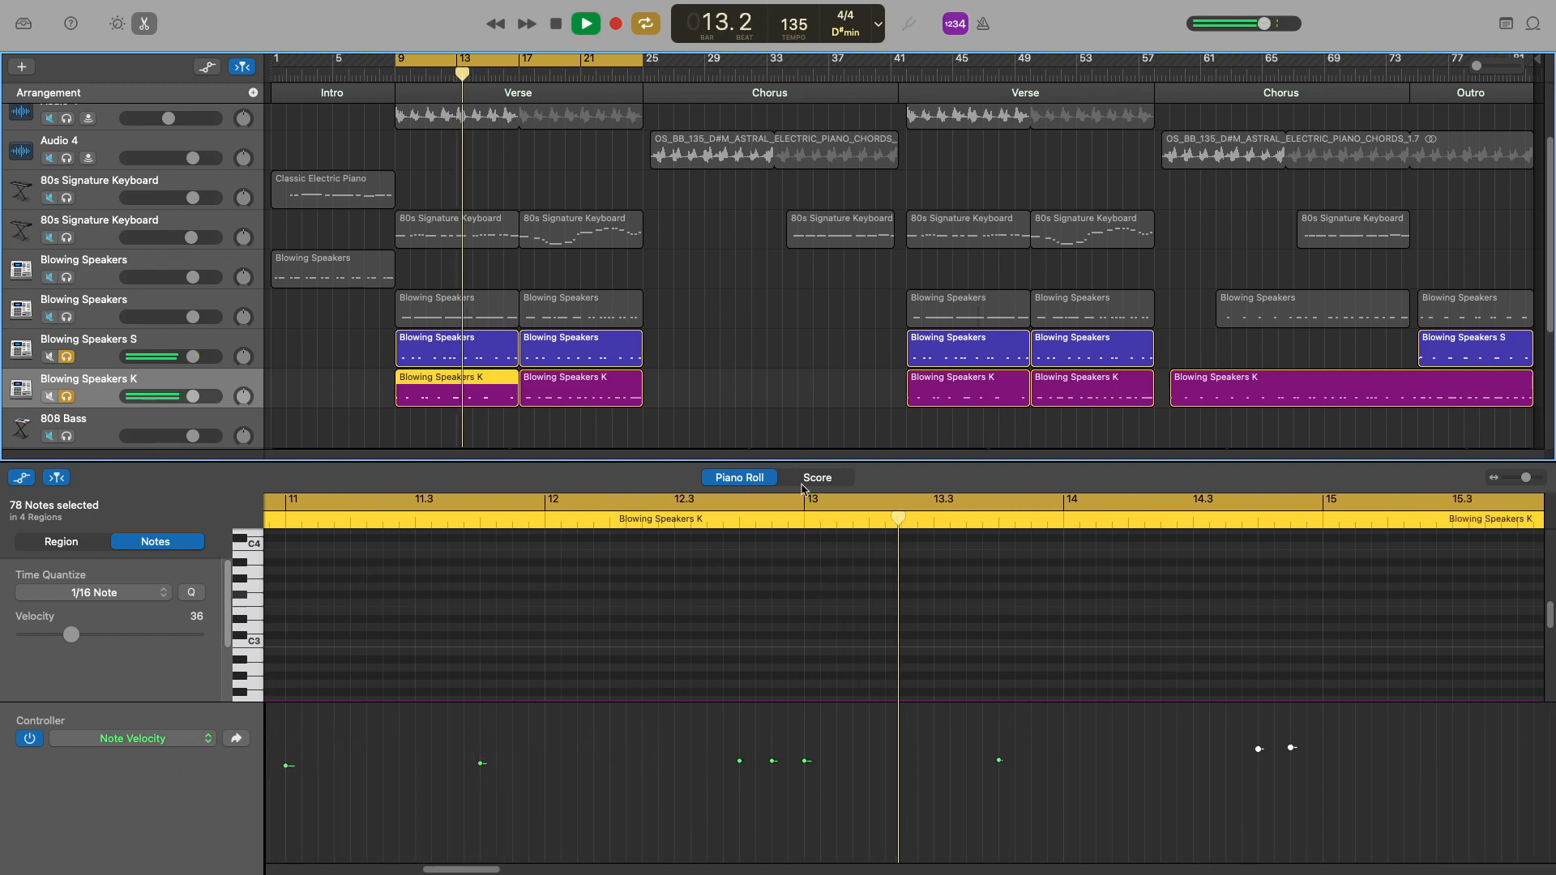
pyautogui.scroll(-3, 653, 547)
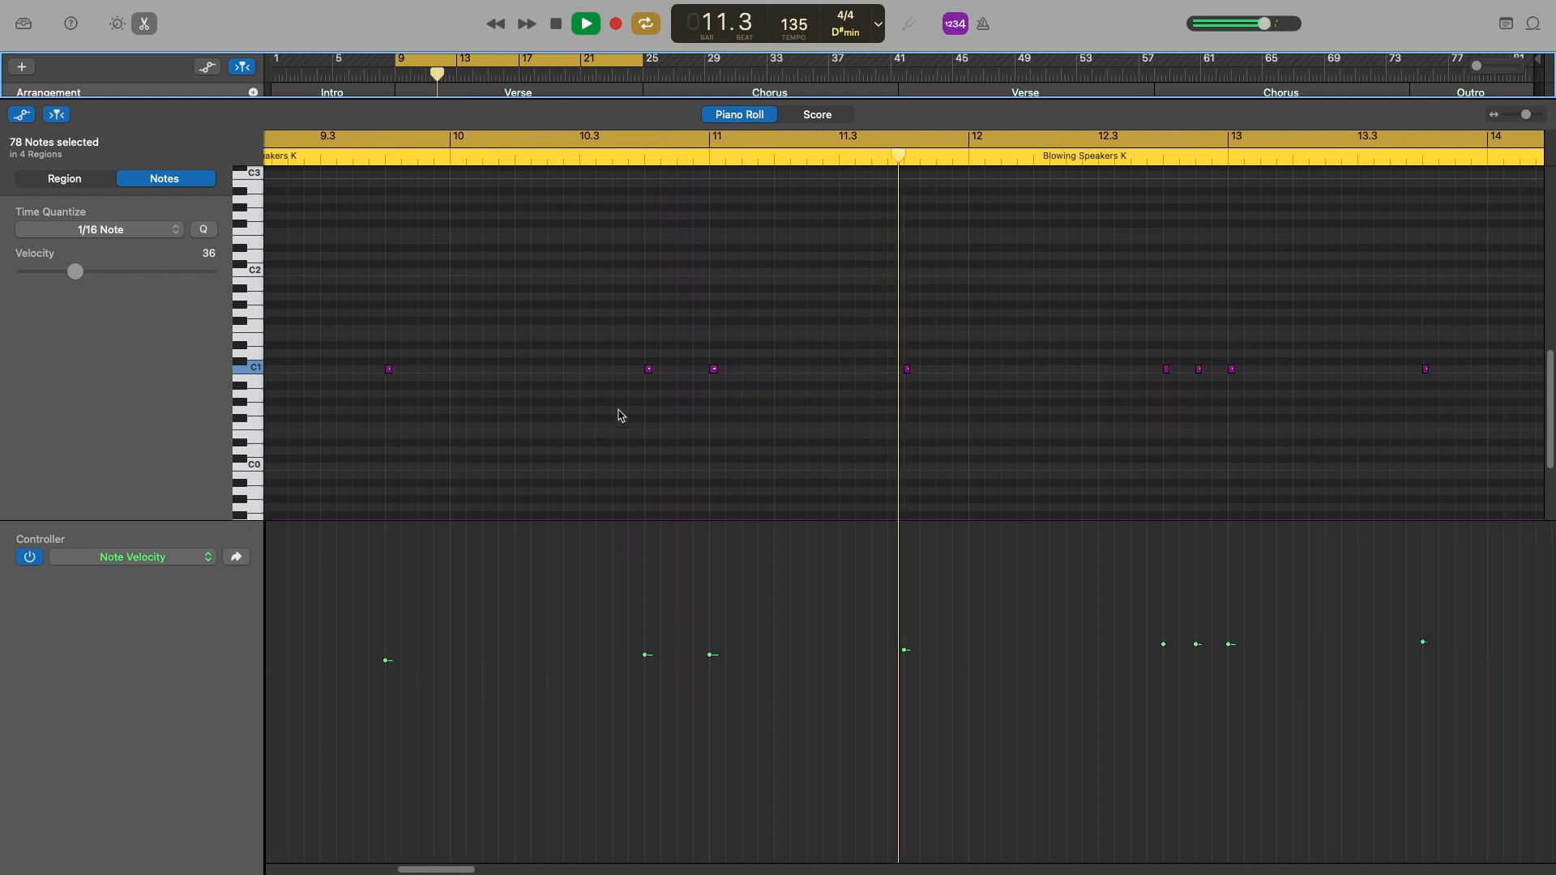
pyautogui.scroll(1, 732, 475)
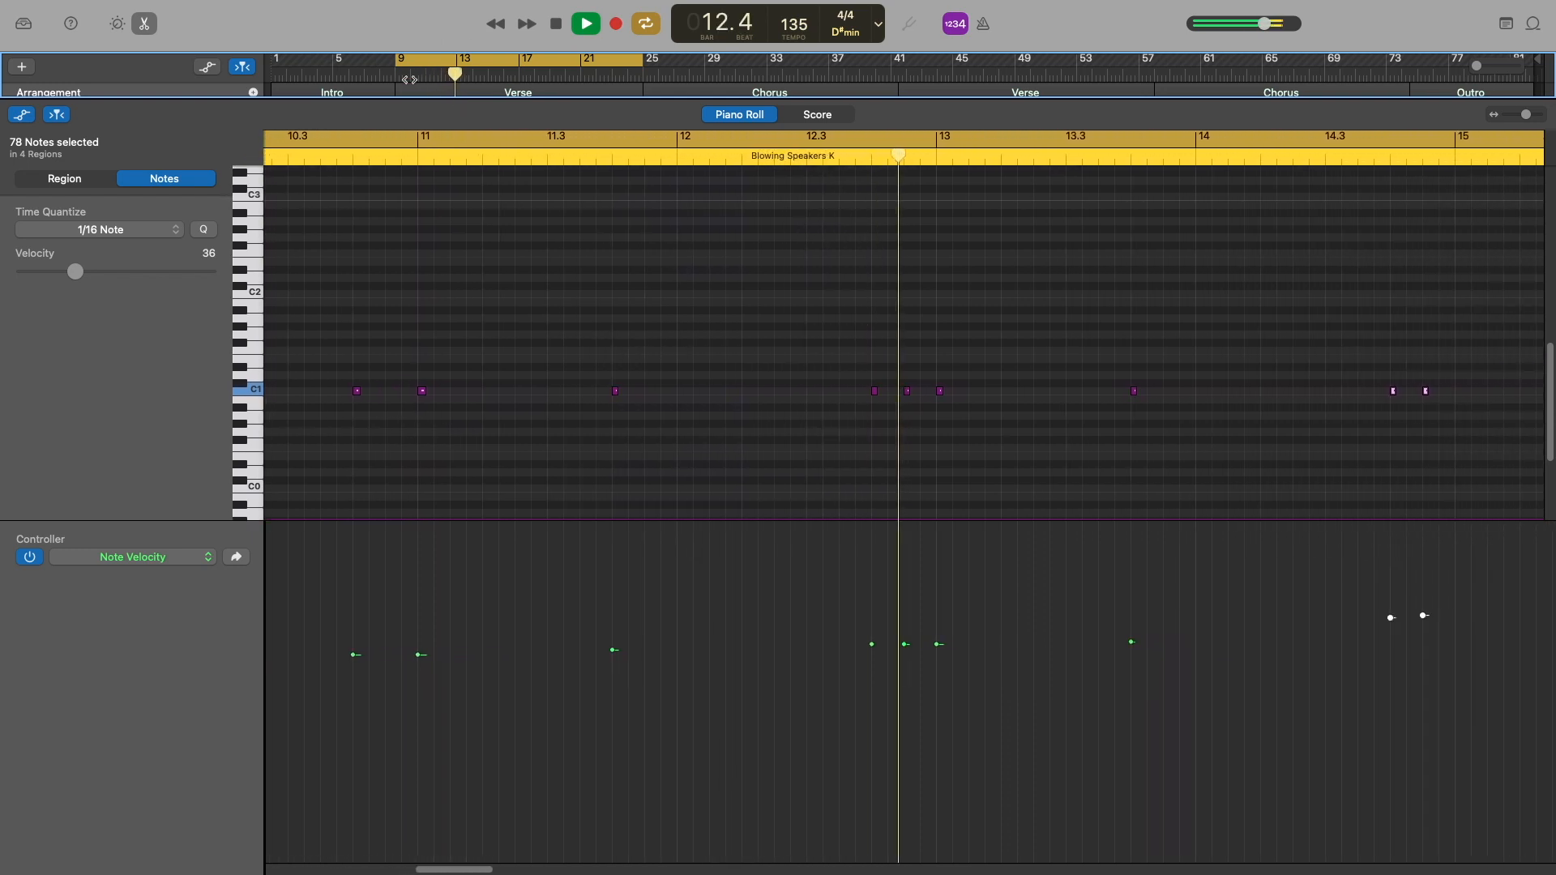
# - Replay the soloed drums from the start of the verse and examine the snare notes in an enlarged Piano Roll
pyautogui.moveTo(349, 95); pyautogui.dragTo(395, 654)
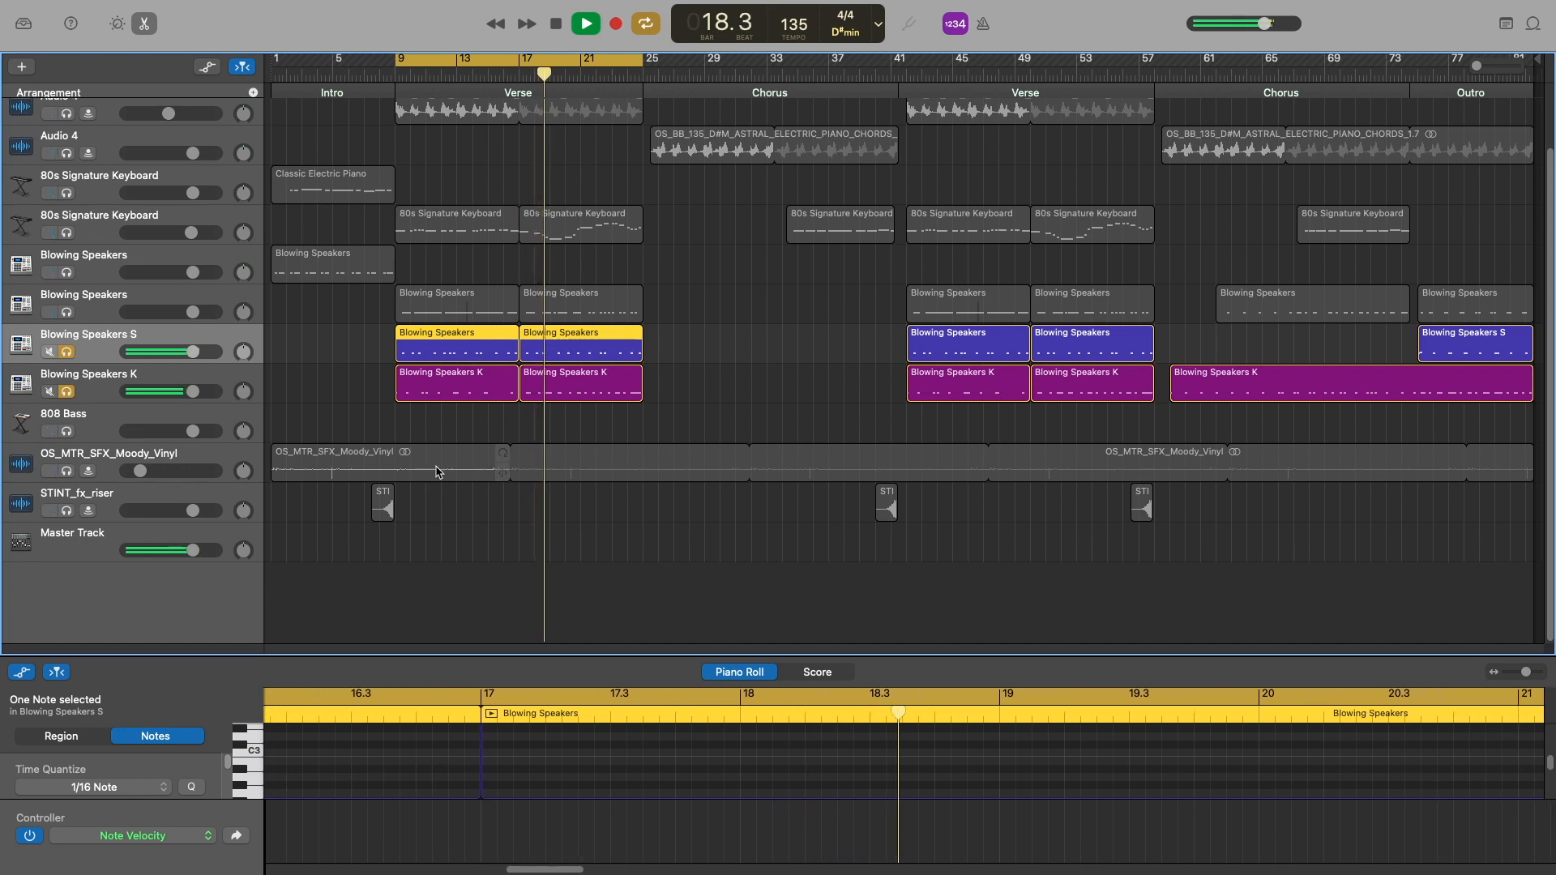
pyautogui.press('space')
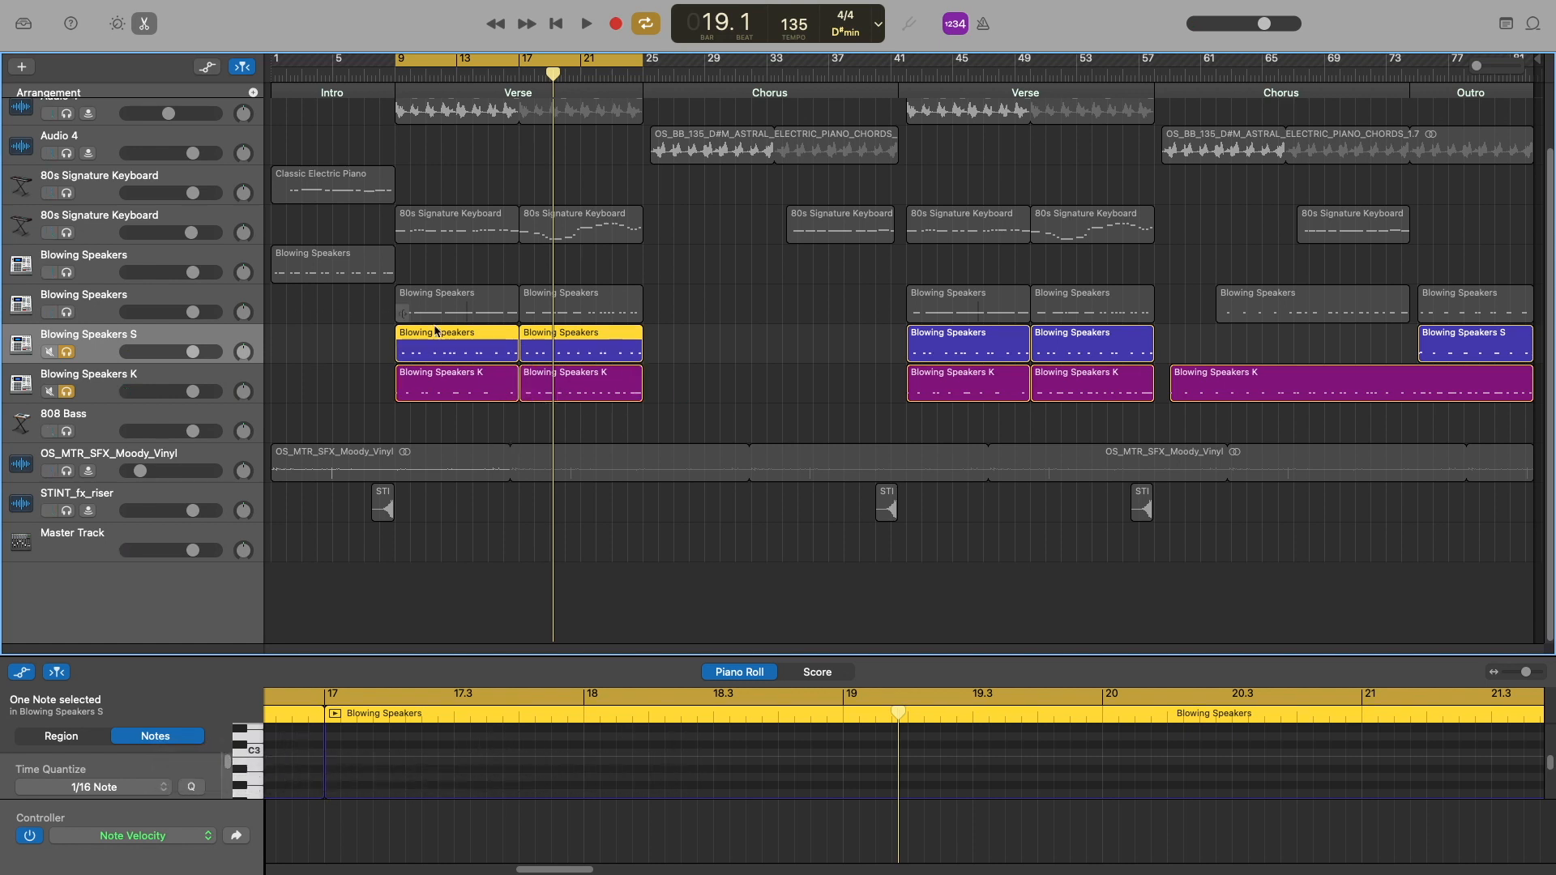
pyautogui.press('space')
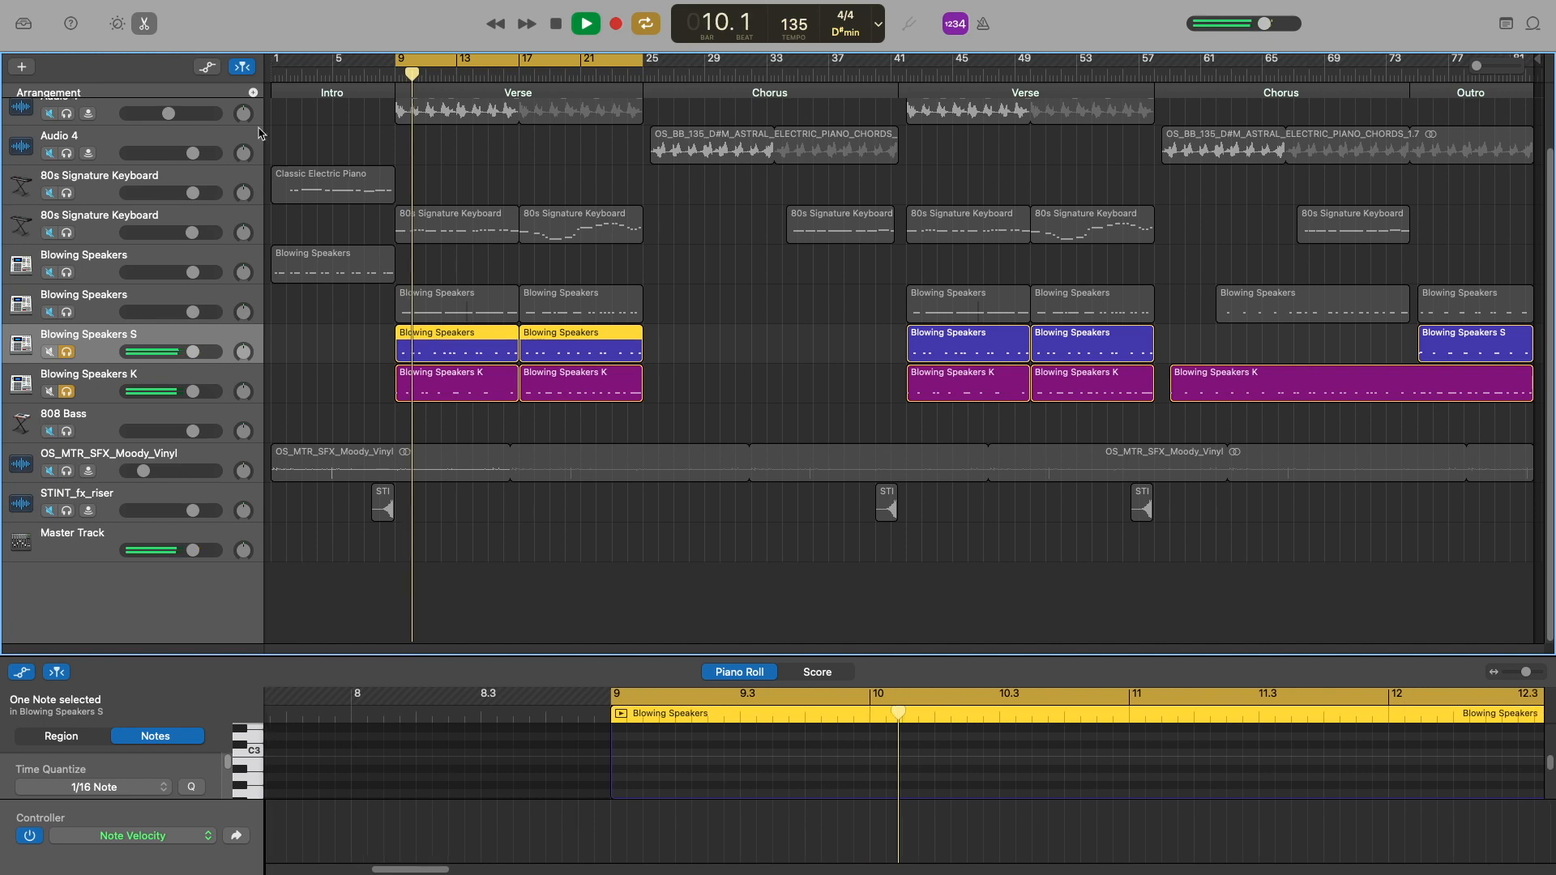
pyautogui.moveTo(573, 657); pyautogui.dragTo(584, 499)
pyautogui.moveTo(599, 440); pyautogui.dragTo(609, 94)
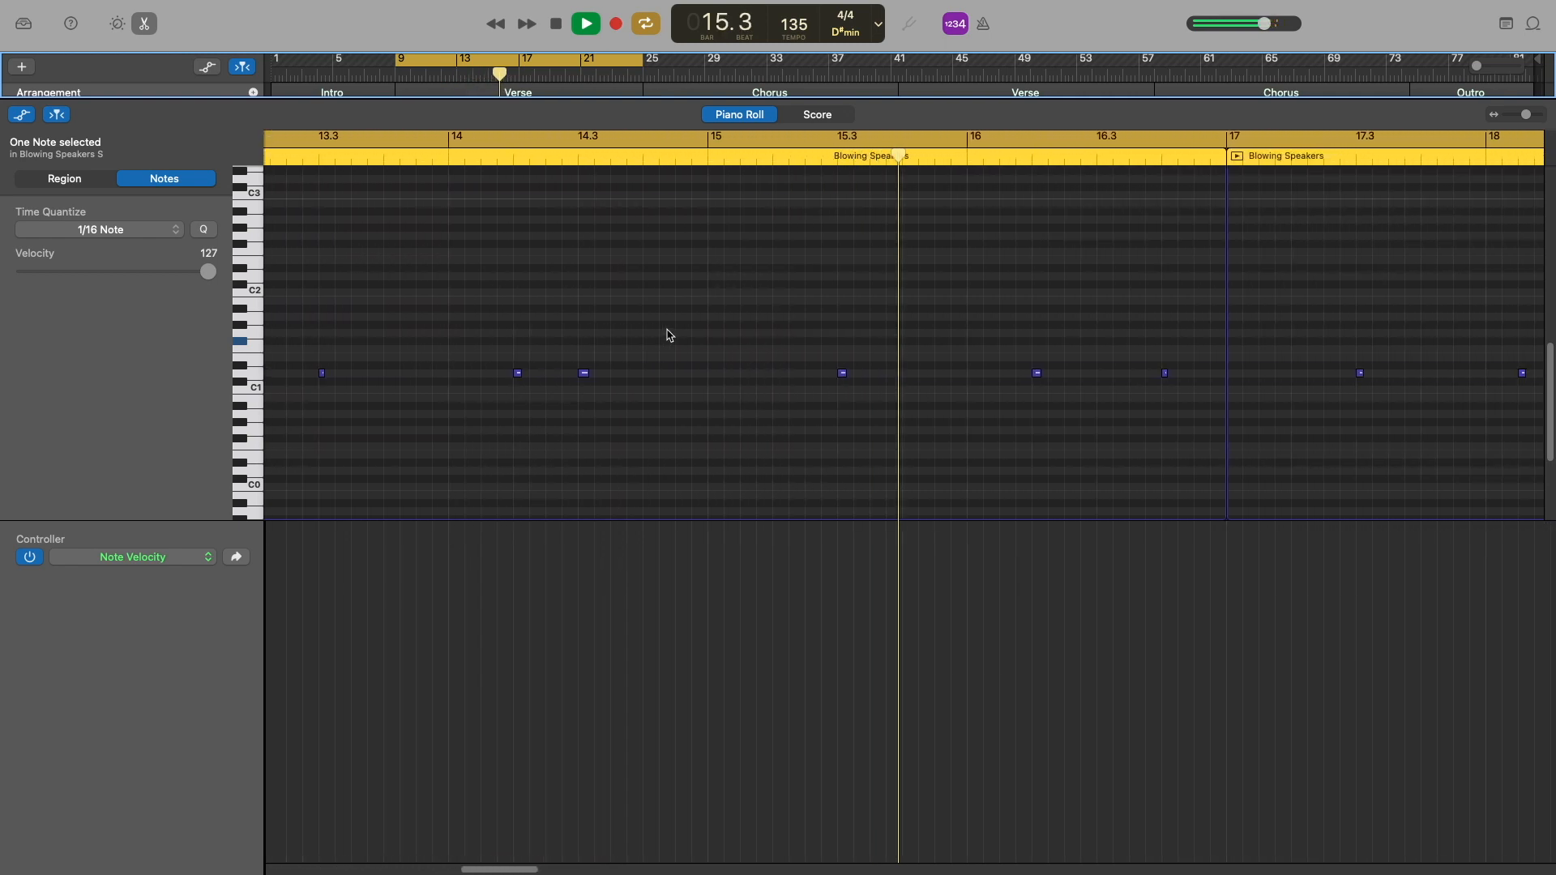
# - Shrink the Piano Roll, clear the solos on Blowing Speakers K and Blowing Speakers S, and play the verse with all tracks
pyautogui.press('space')
pyautogui.moveTo(522, 101); pyautogui.dragTo(521, 606)
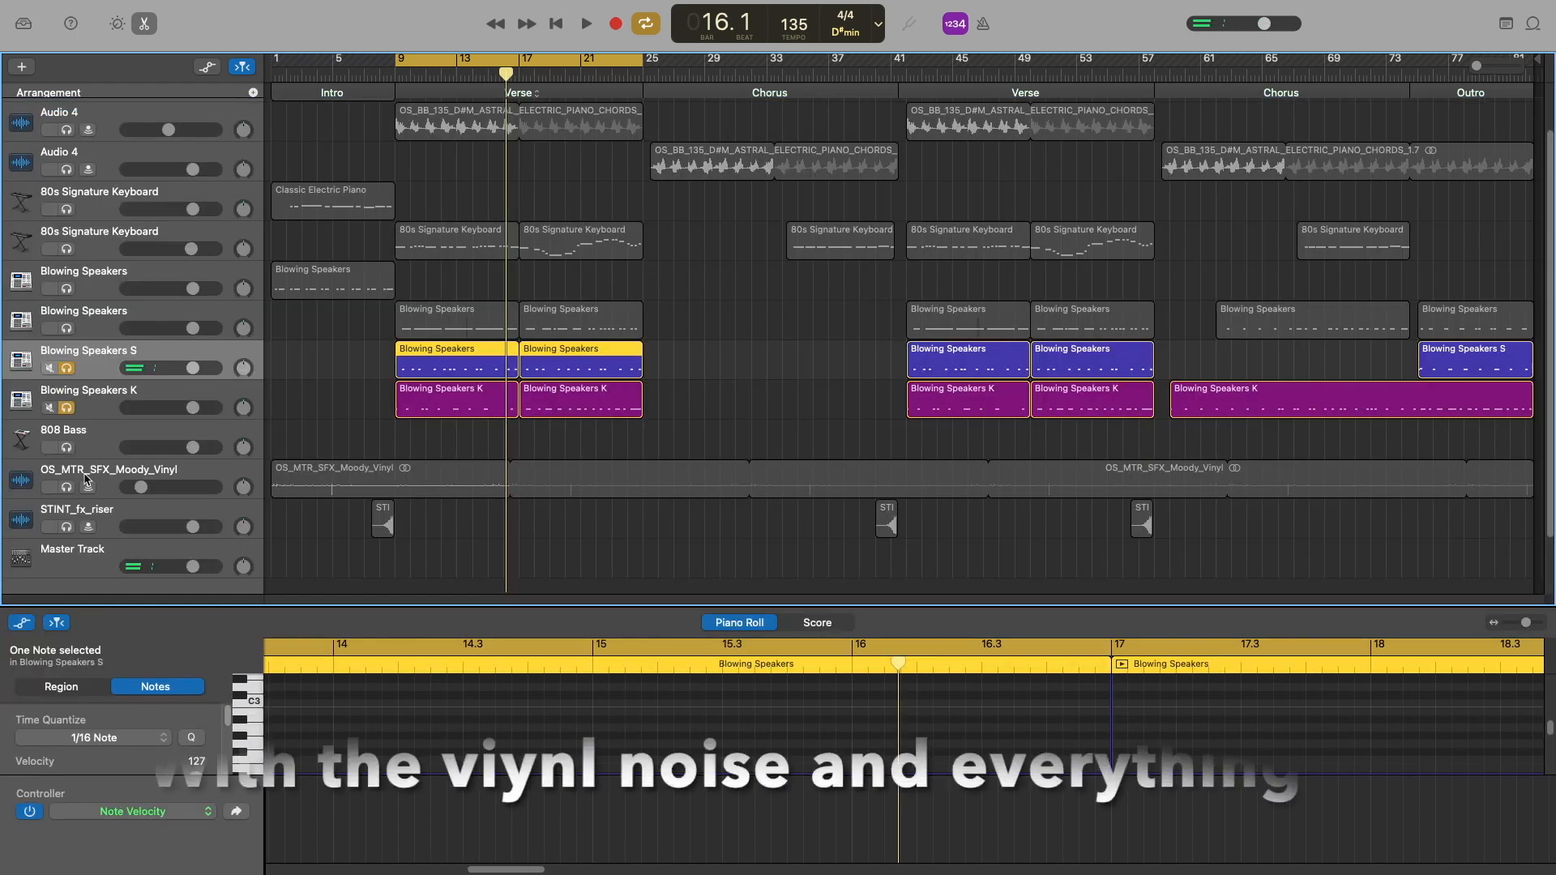
pyautogui.click(68, 409)
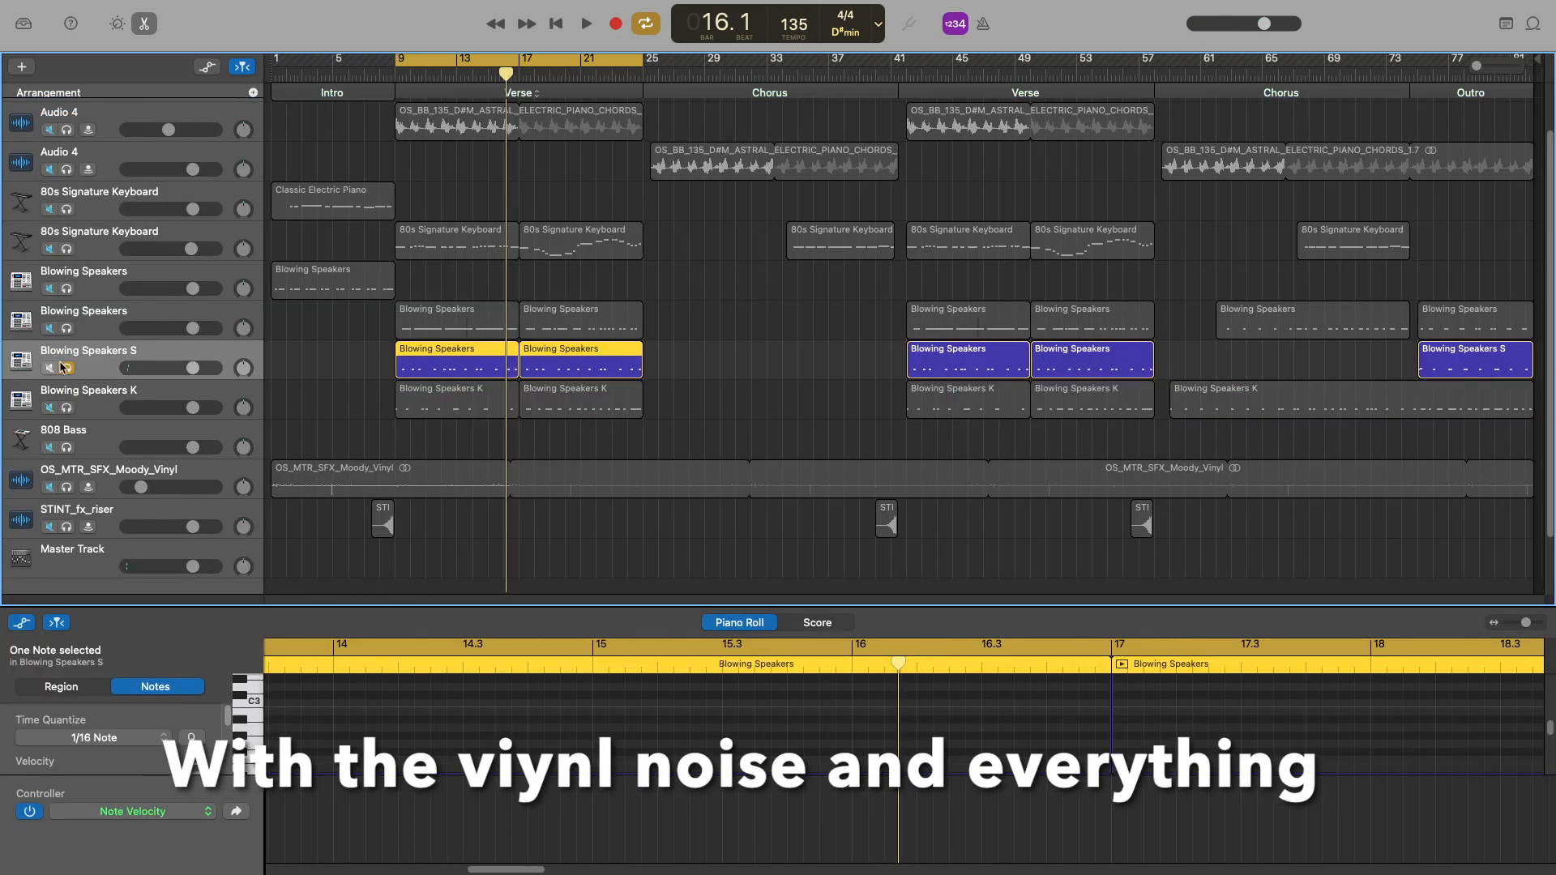
pyautogui.click(66, 369)
pyautogui.press('space')
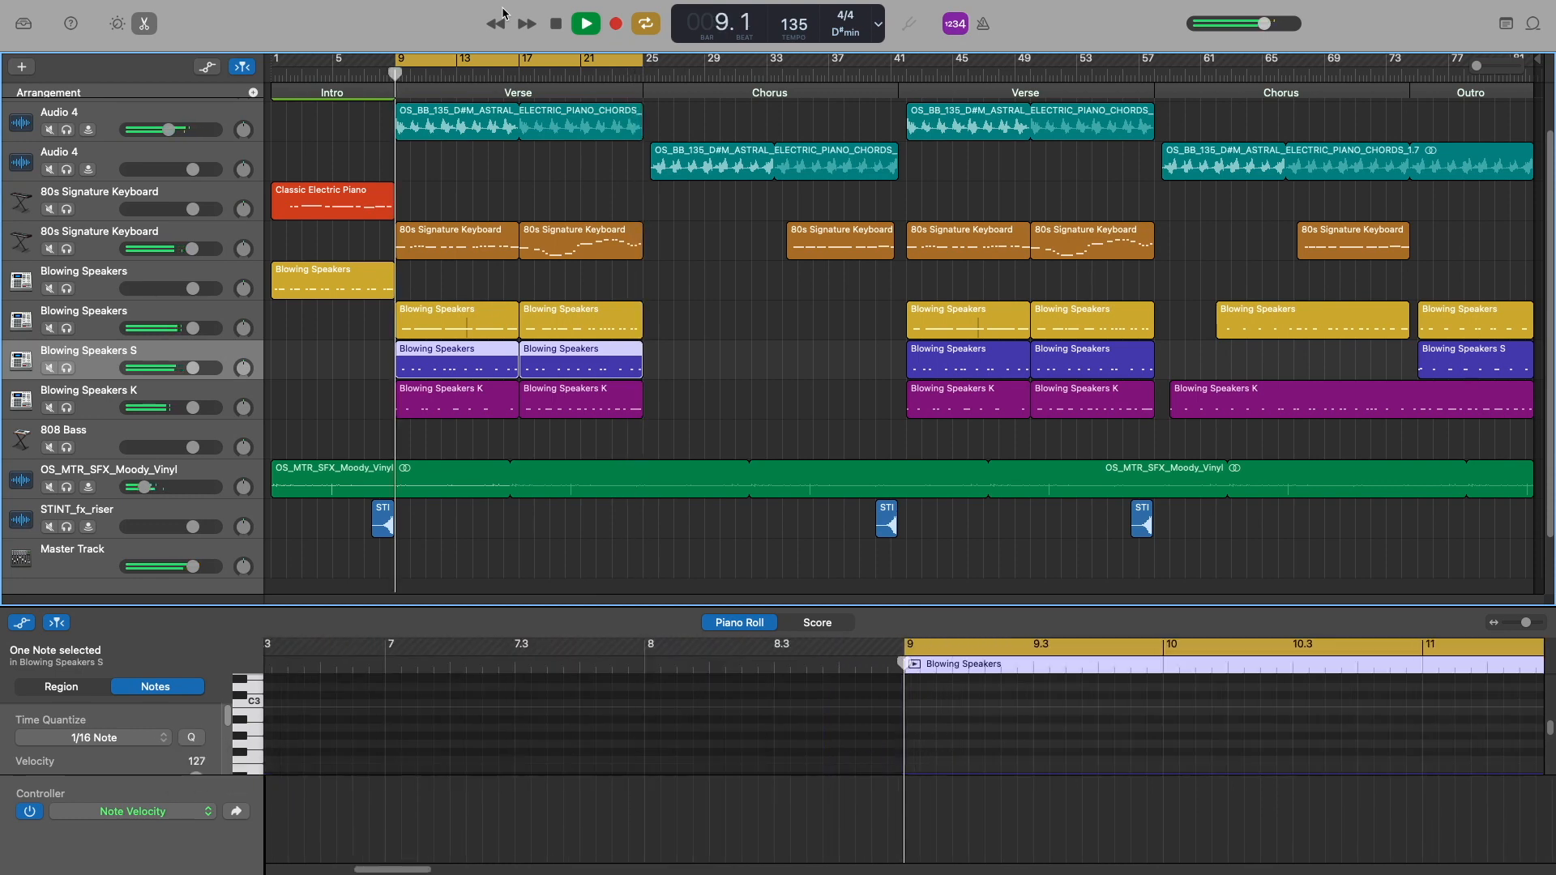
pyautogui.press('space')
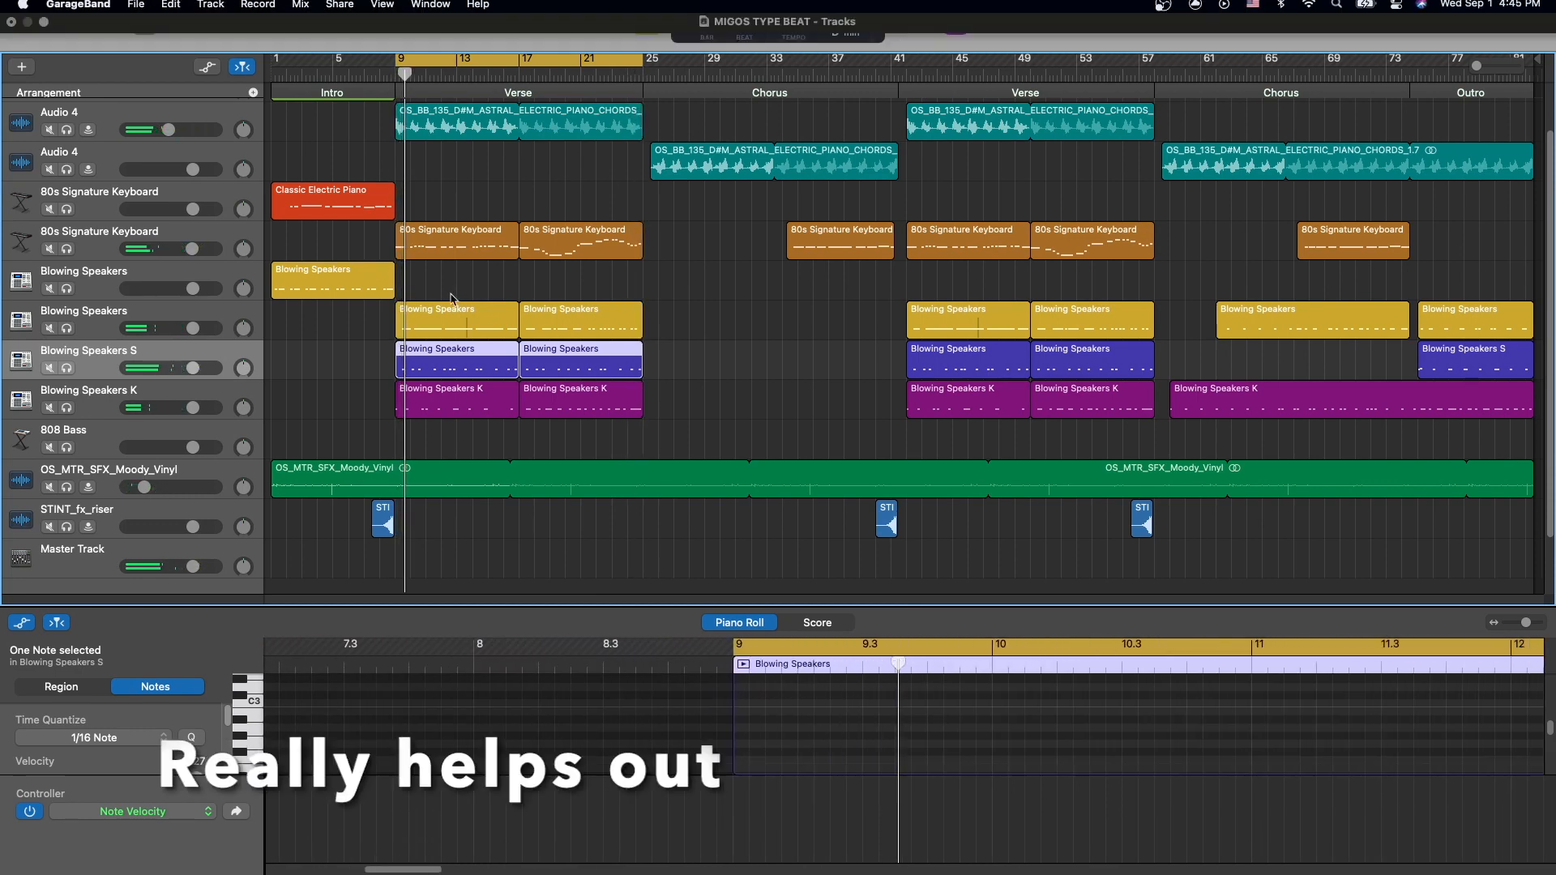
# - Turn off cycling and play the transition from bar 24 of the verse into the first chorus
pyautogui.press('c')
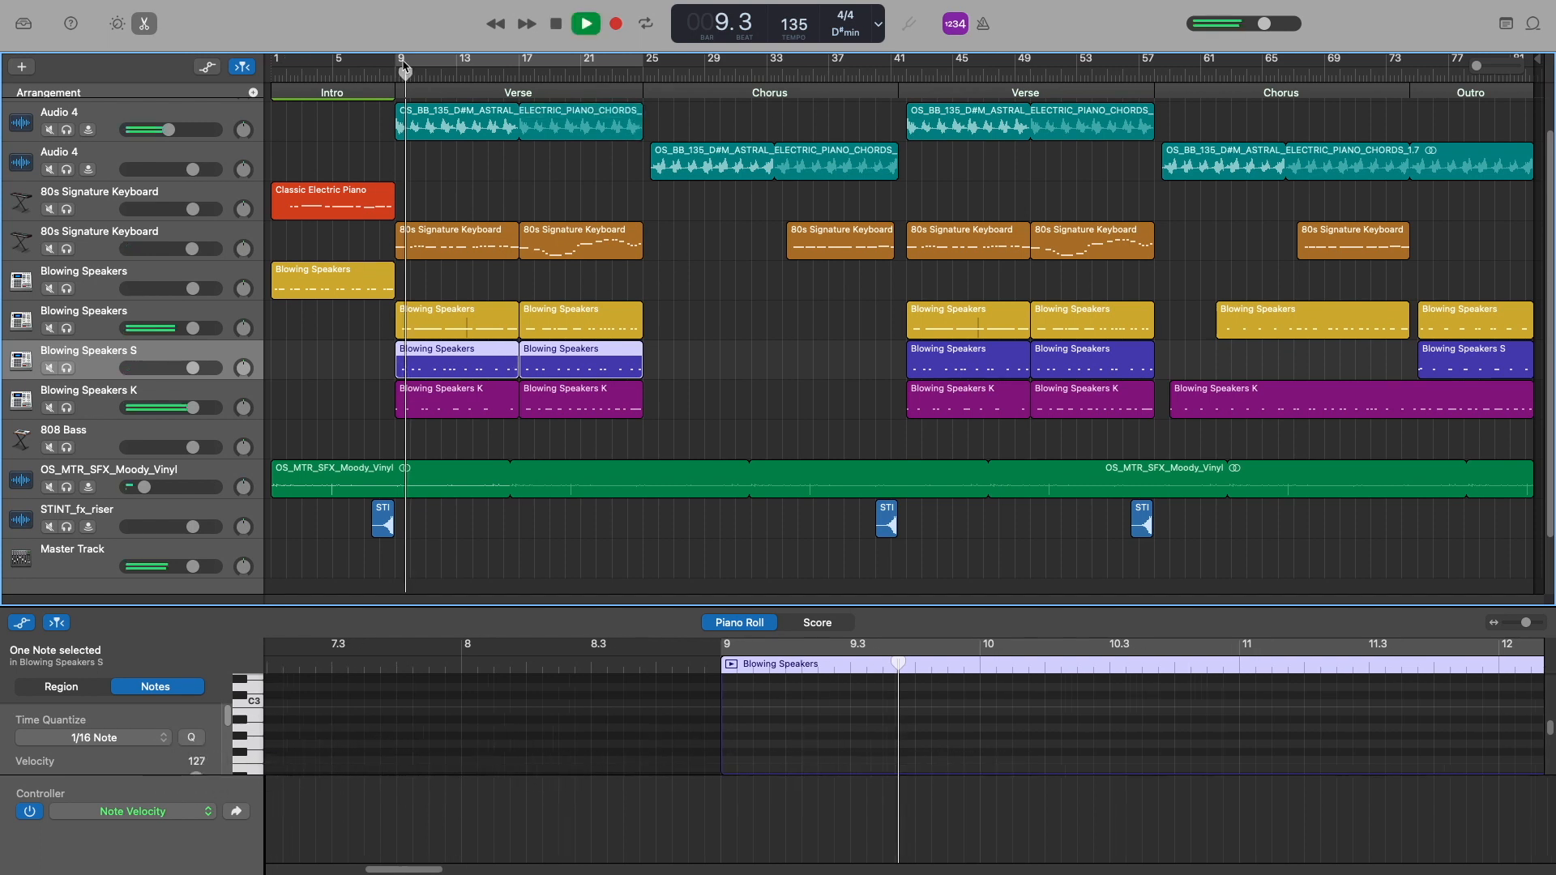
pyautogui.moveTo(405, 67); pyautogui.dragTo(628, 101)
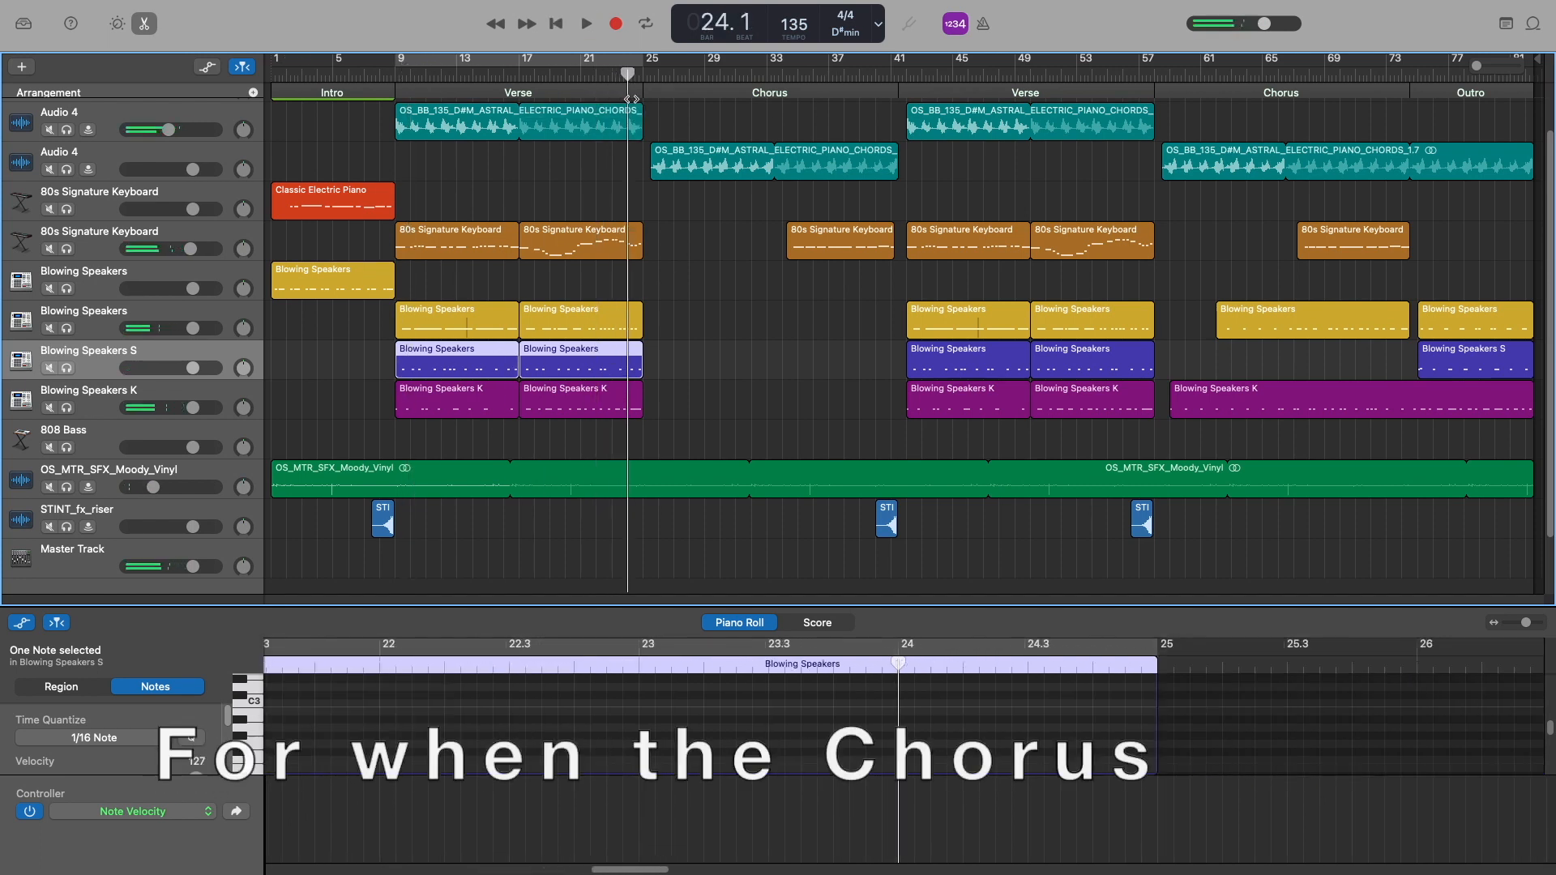
pyautogui.press('space')
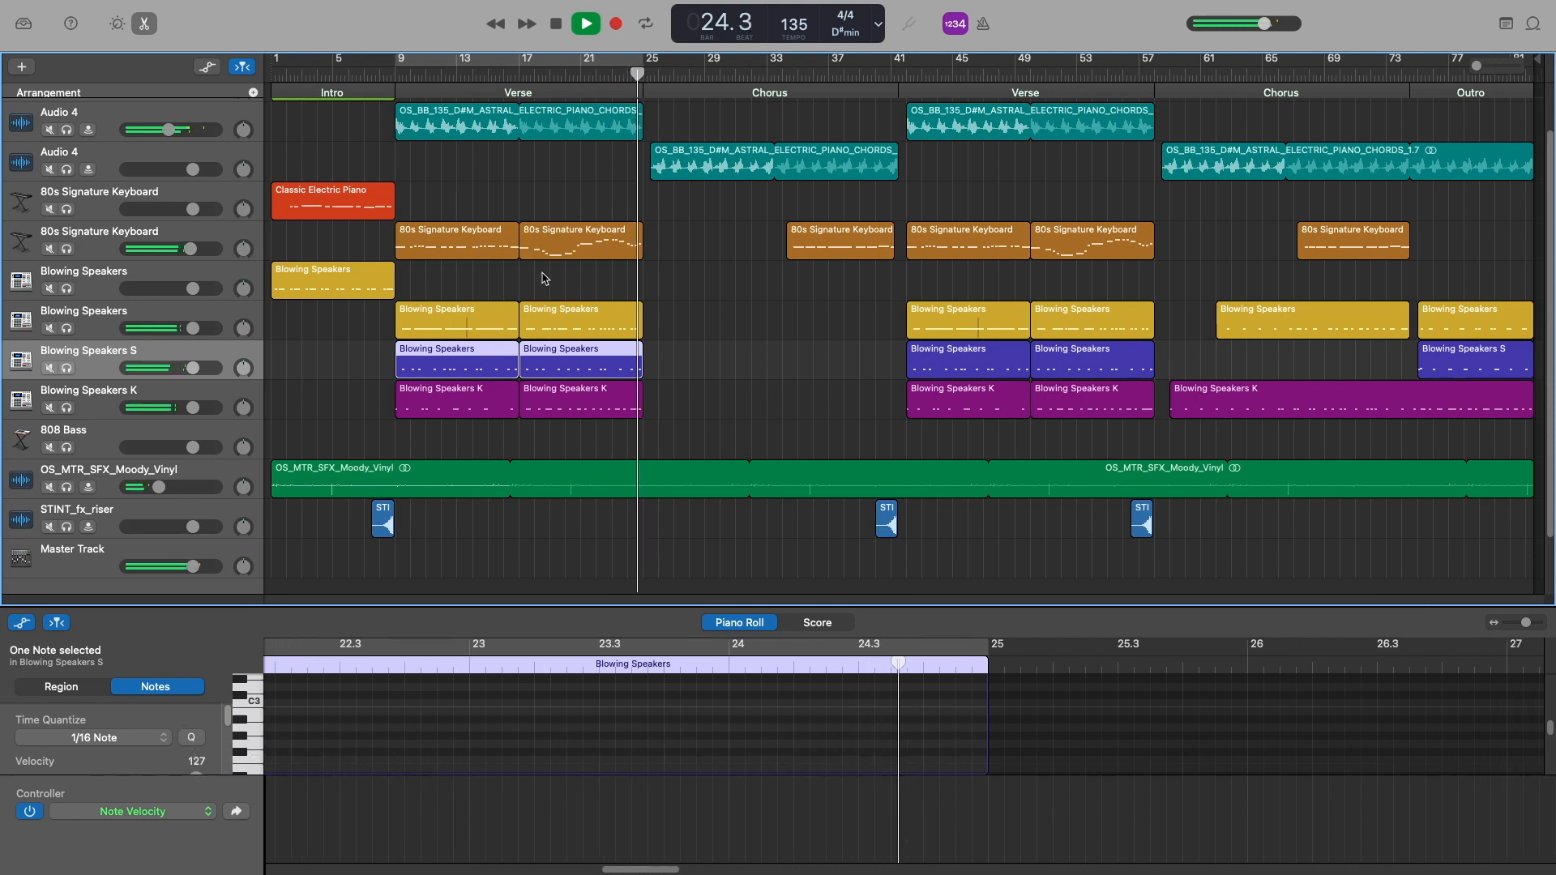
pyautogui.press('space')
pyautogui.press('space')
pyautogui.press('space')
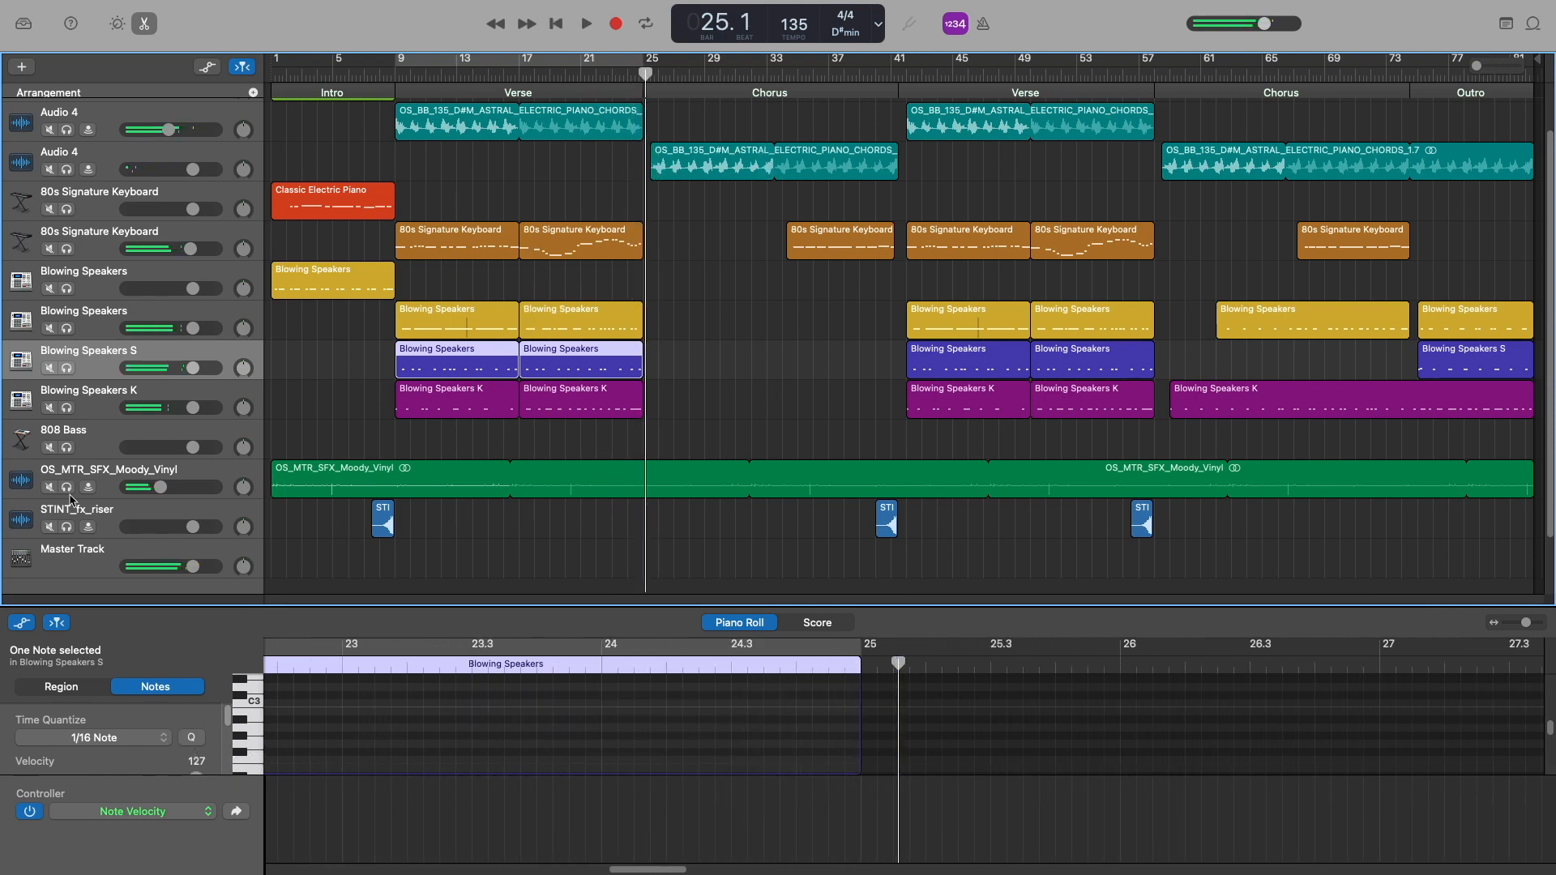
# - Show the track automation and play the lead-in to the chorus while examining the OS_MTR_SFX_Moody_Vinyl volume curve
pyautogui.press('a')
pyautogui.scroll(-2, 575, 565)
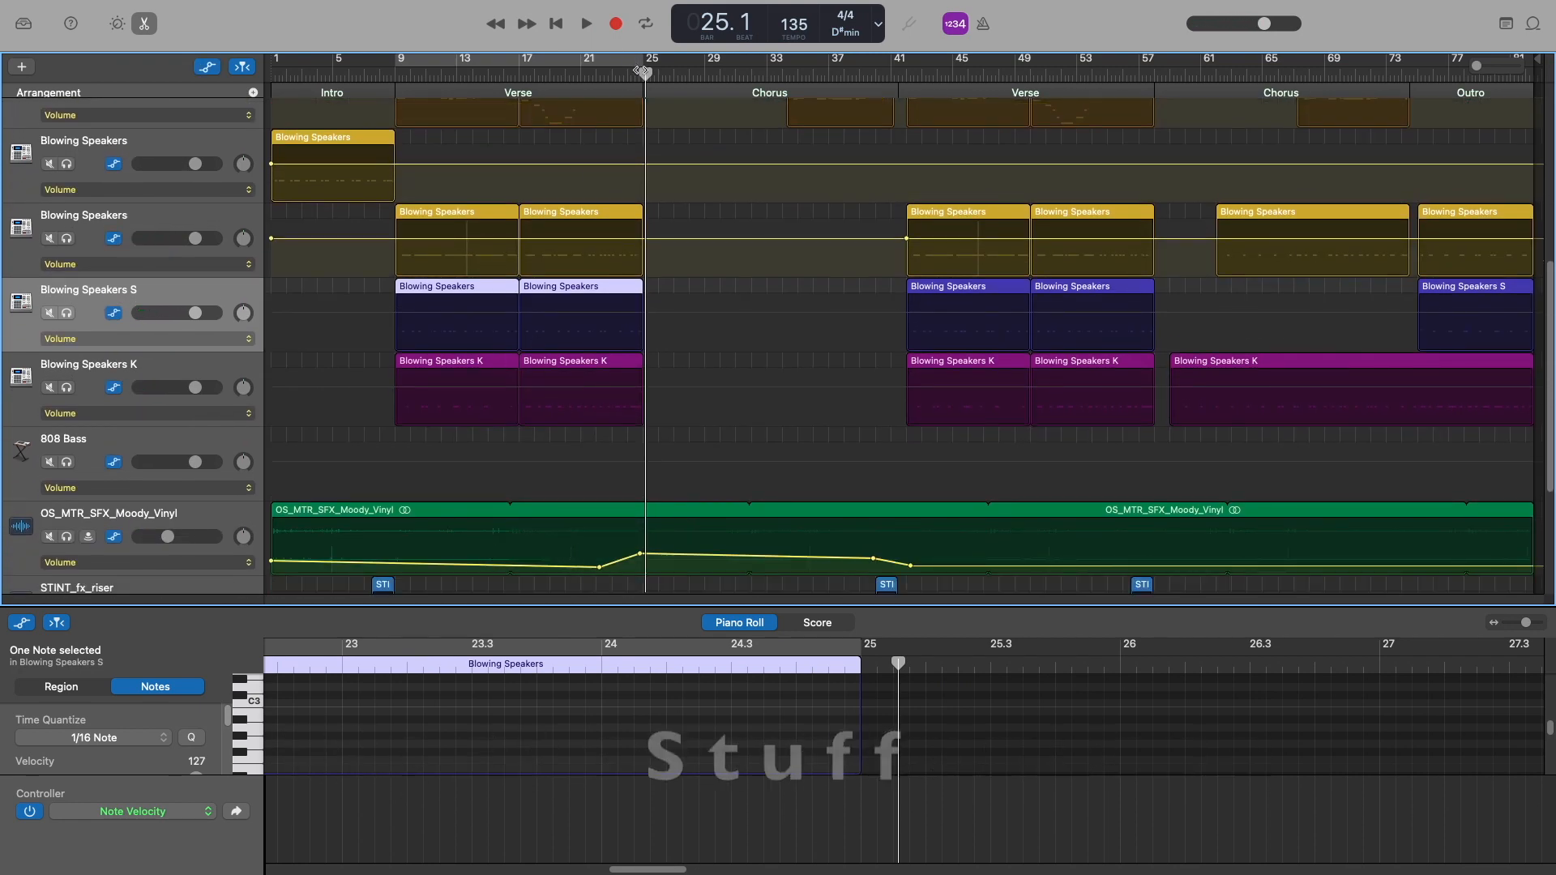
pyautogui.click(640, 71)
pyautogui.moveTo(640, 72); pyautogui.dragTo(596, 72)
pyautogui.press('space')
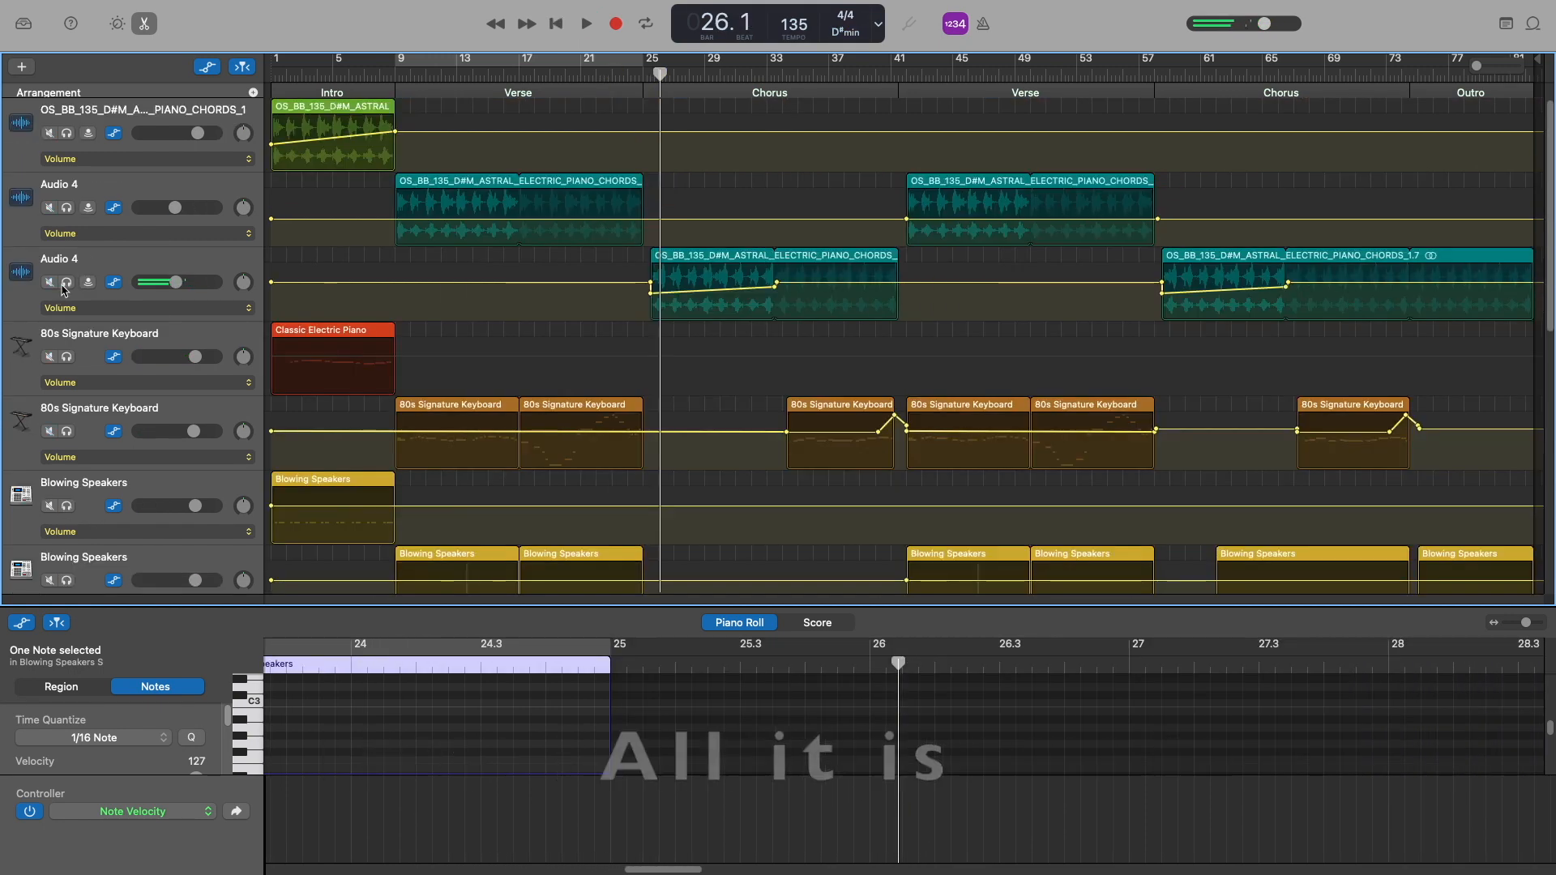
# - Hide the automation and inspect the Wider plug-in on the chorus Audio 4 track in its graphical editor view
pyautogui.press('s')
pyautogui.press('s')
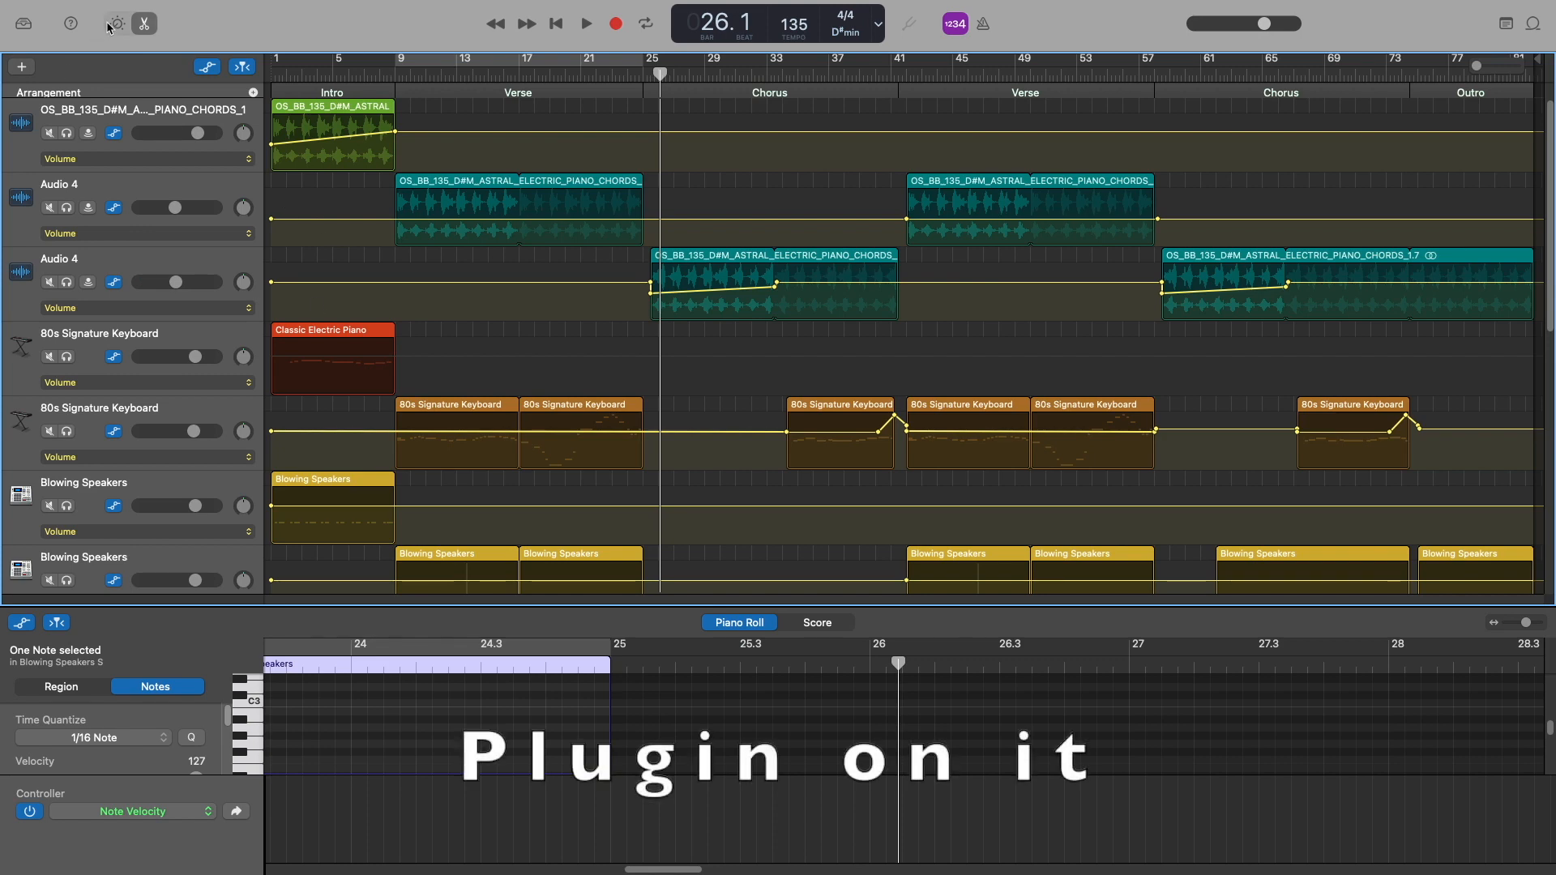
pyautogui.press('b')
pyautogui.press('a')
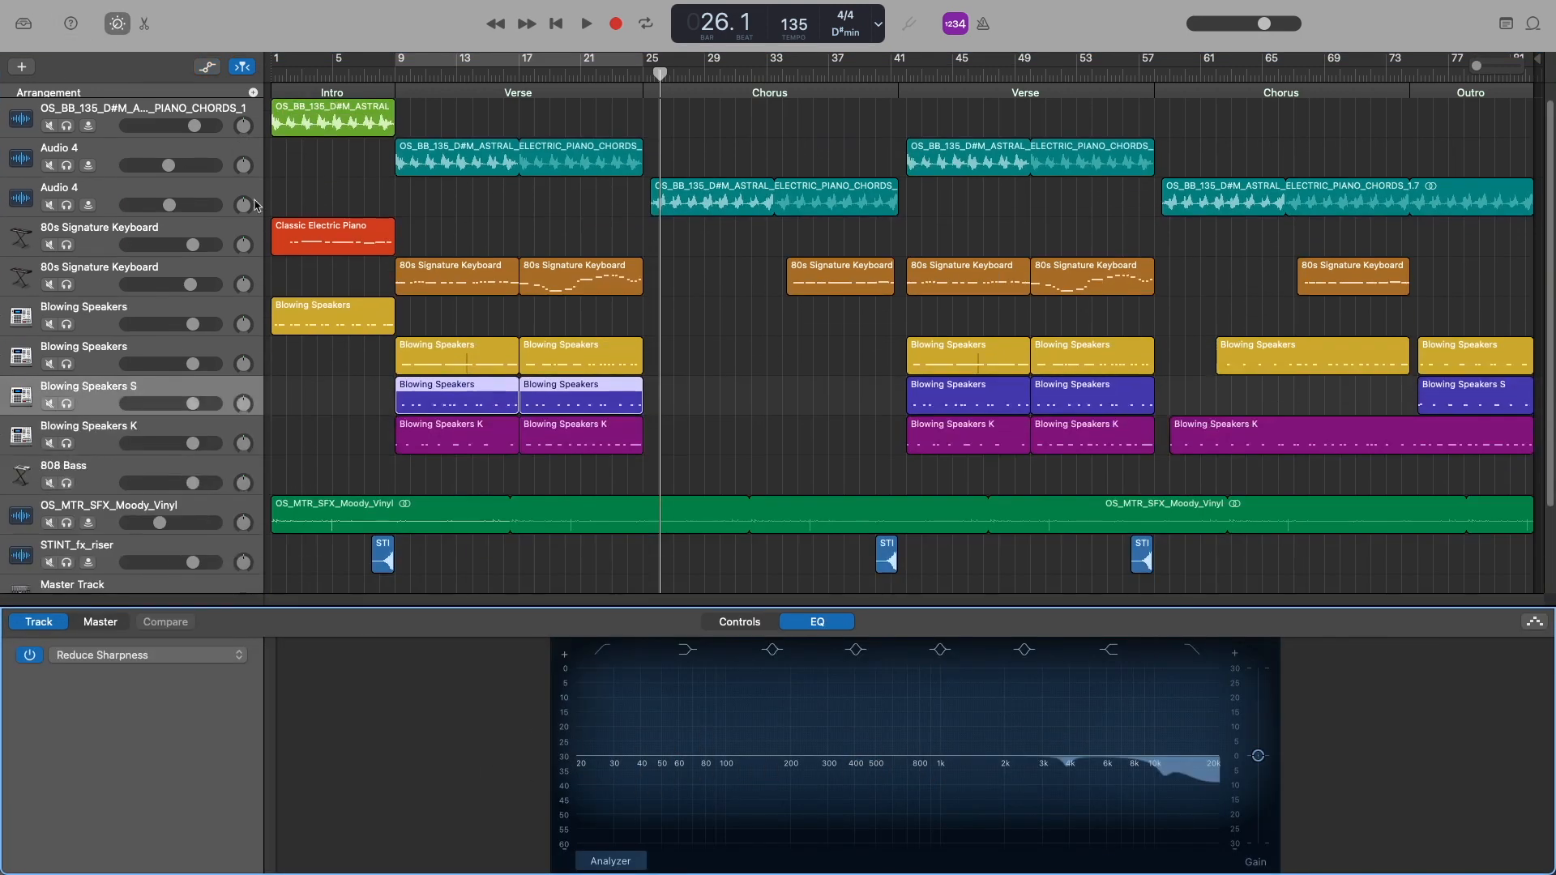
pyautogui.click(186, 187)
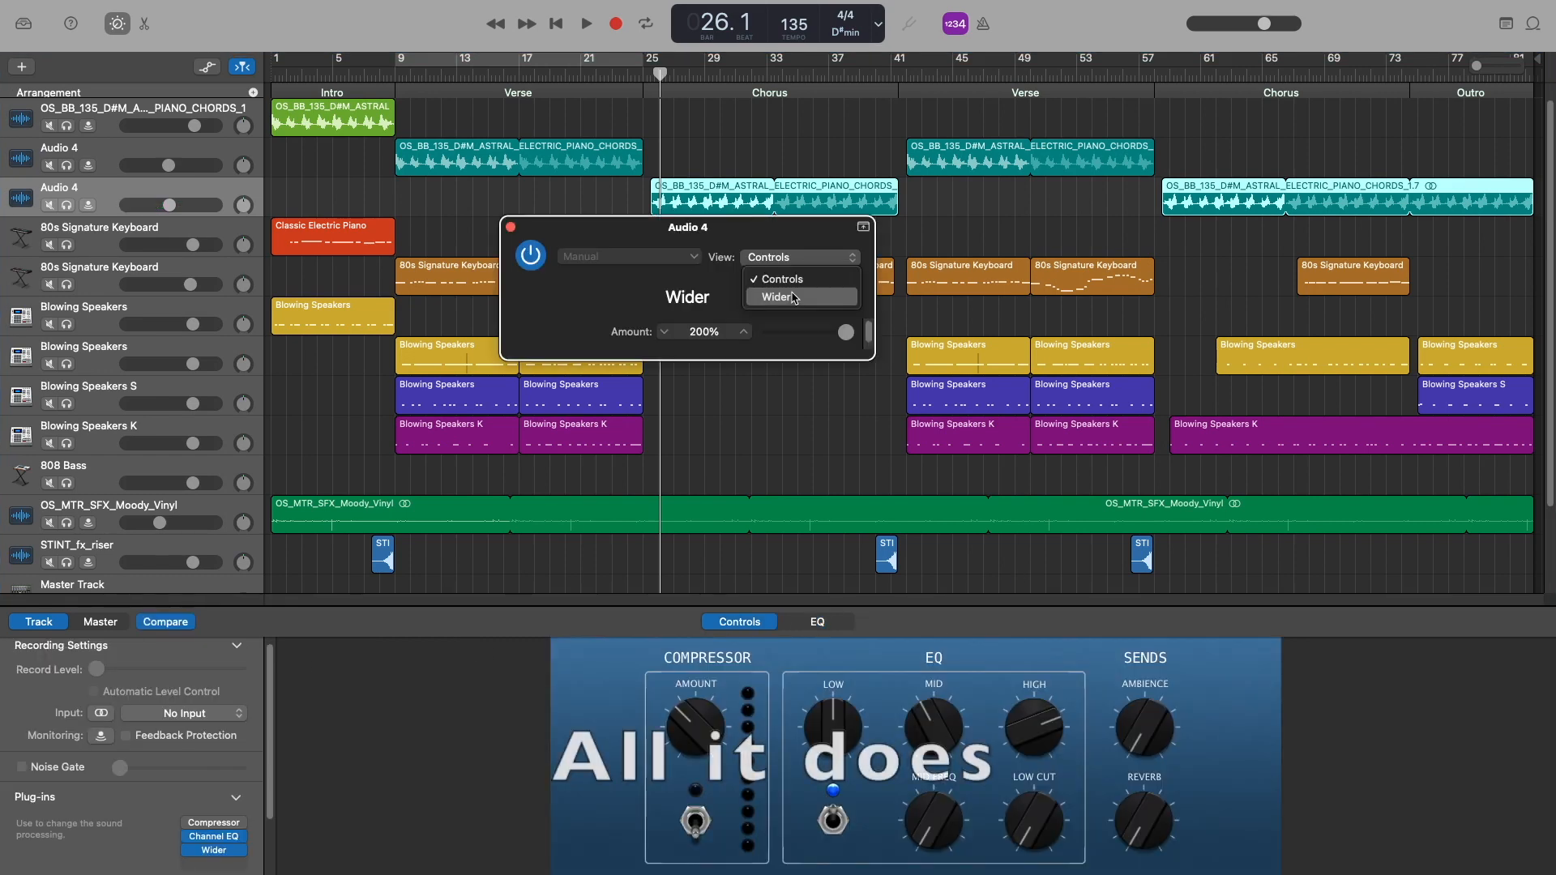
pyautogui.click(799, 301)
pyautogui.moveTo(601, 462); pyautogui.dragTo(438, 399)
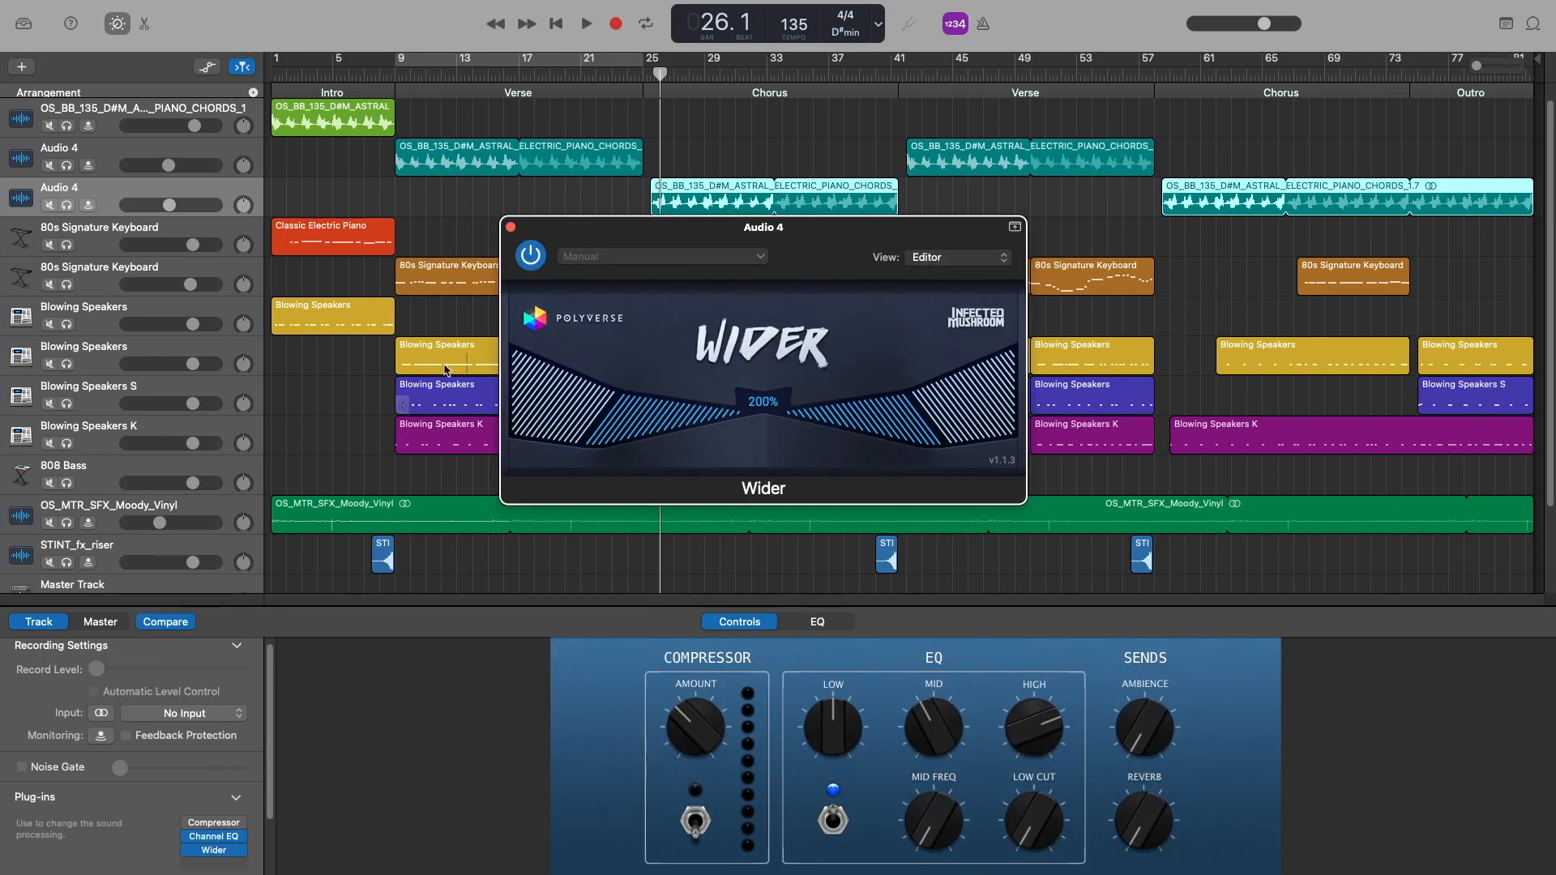
pyautogui.click(512, 229)
# - Play the first chorus and examine the notes and velocities of its 80s Signature Keyboard region in the Piano Roll
pyautogui.press('space')
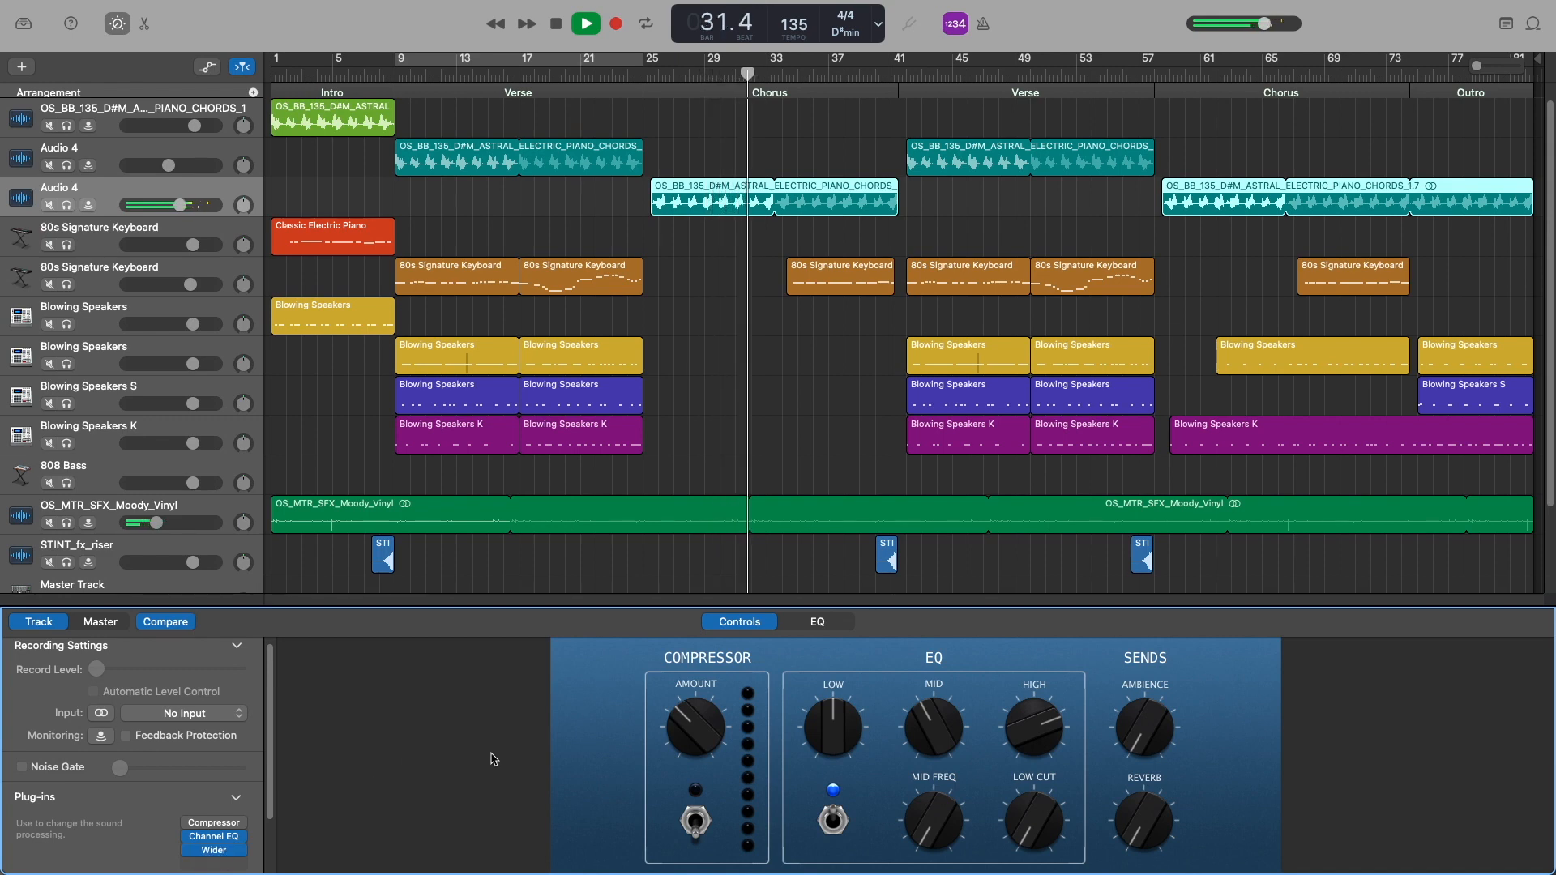
pyautogui.scroll(-3, 634, 506)
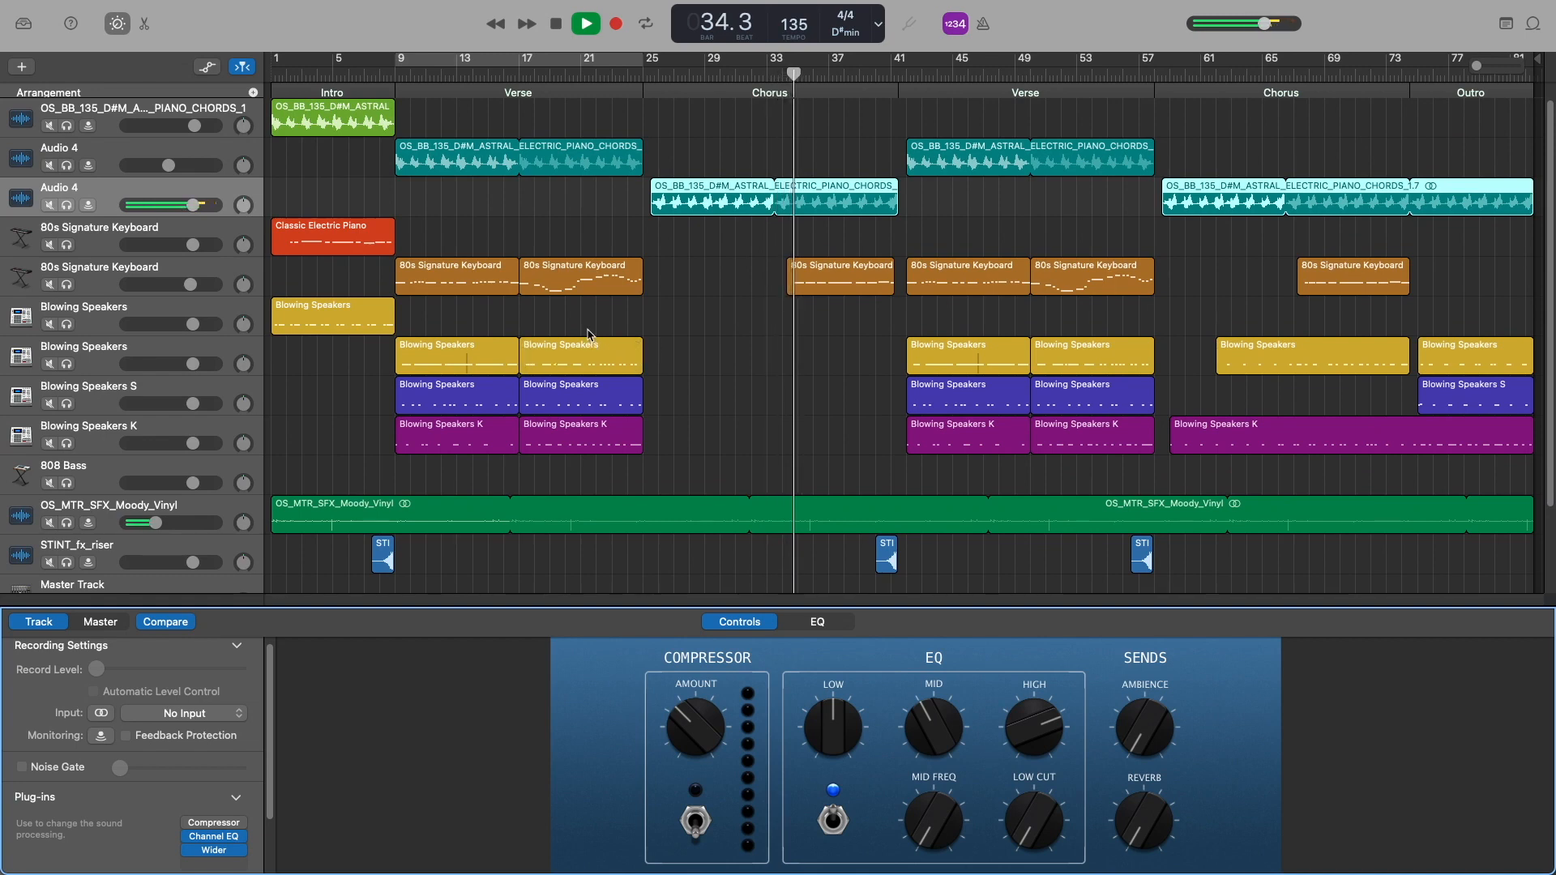
pyautogui.click(808, 290)
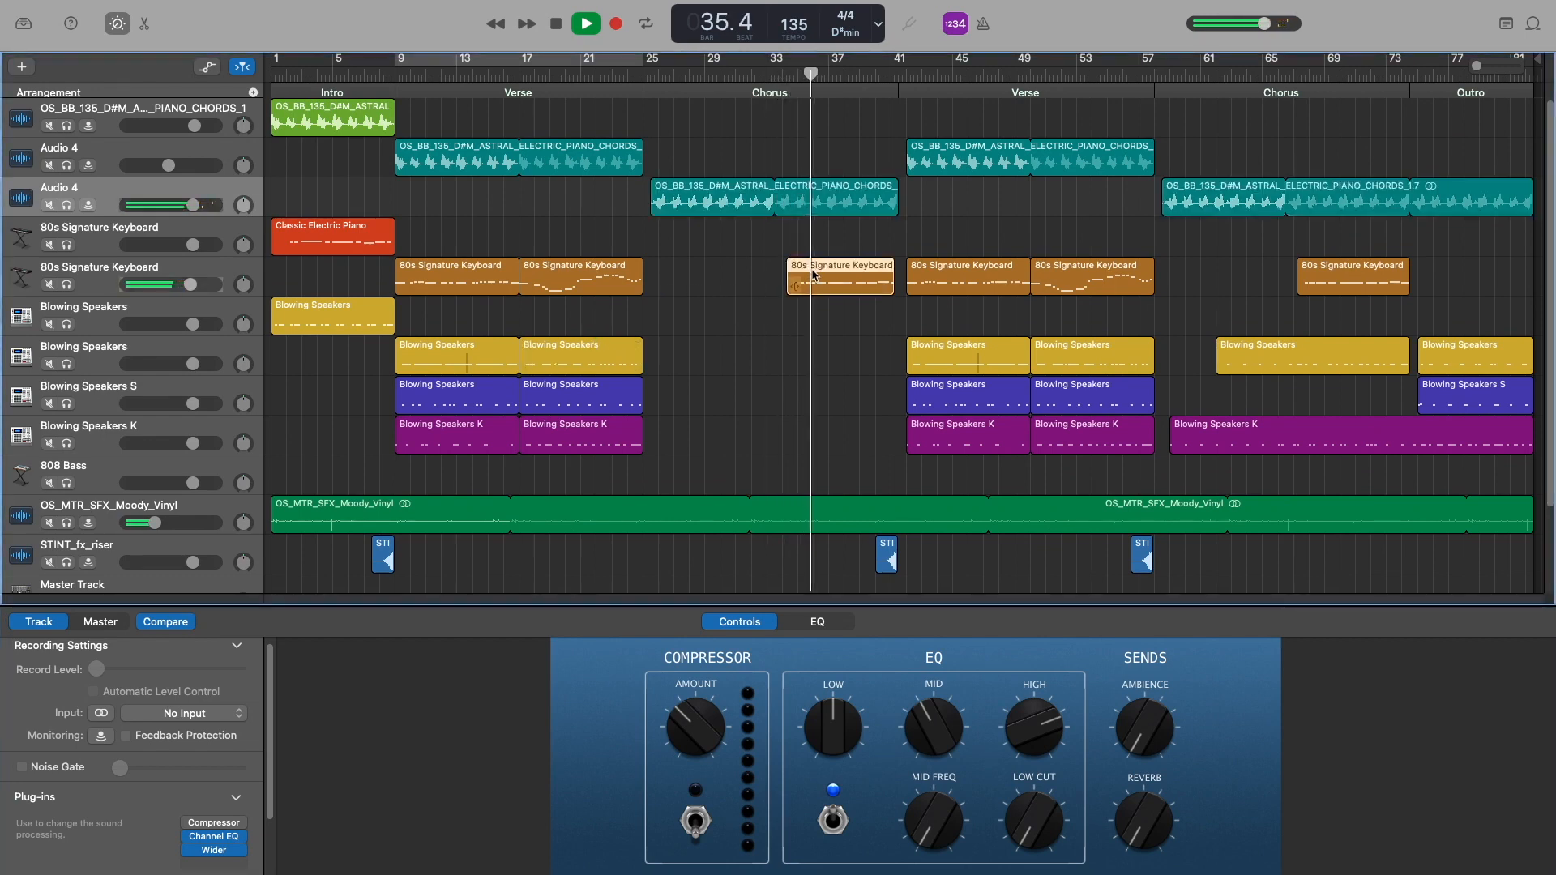
pyautogui.click(147, 22)
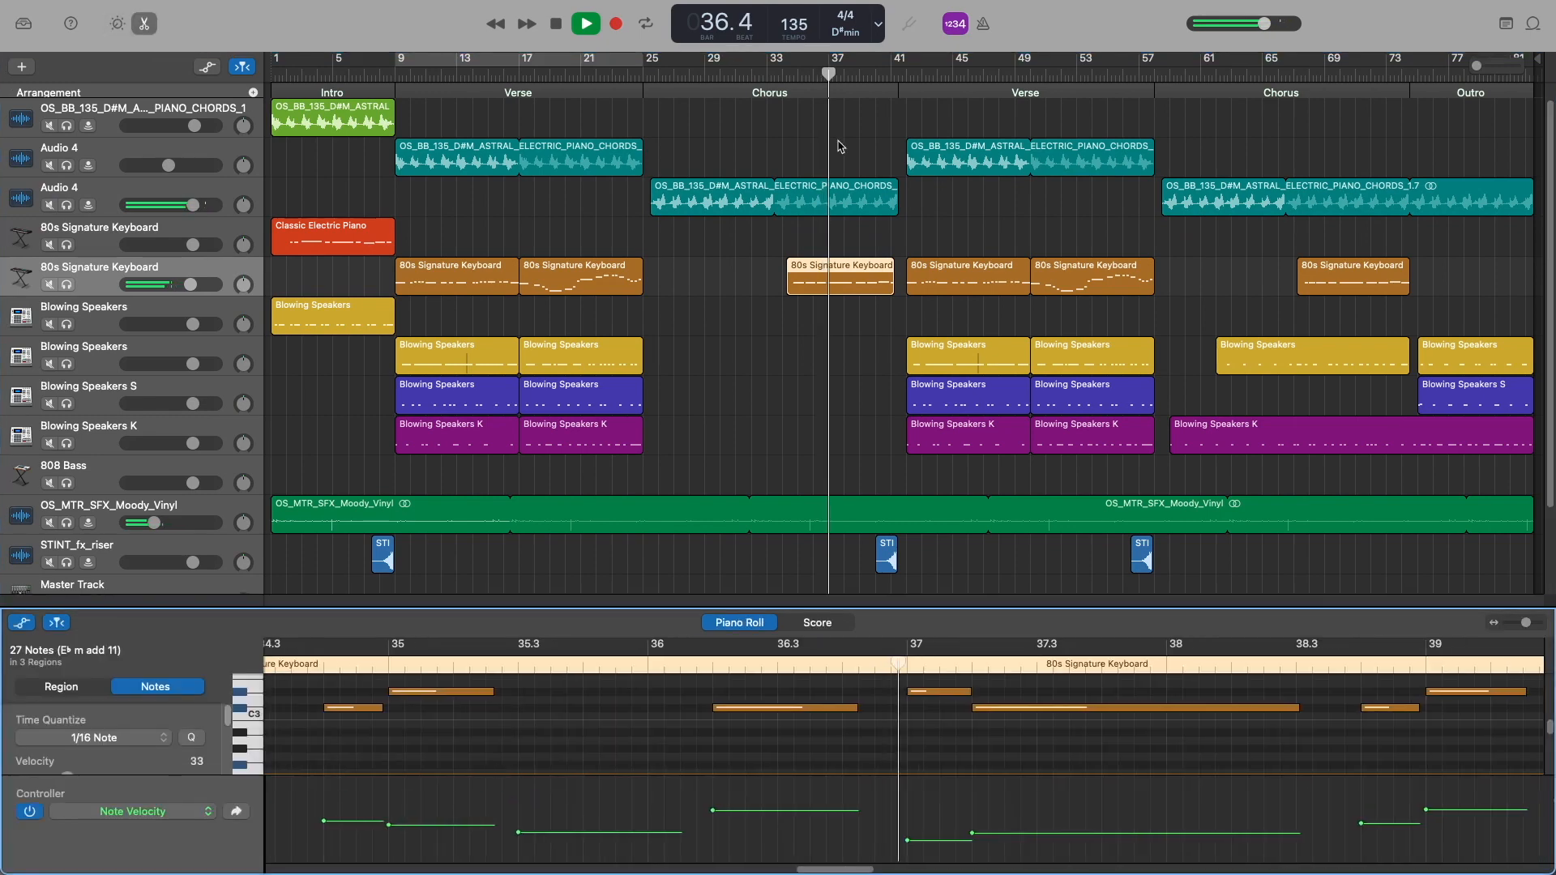
pyautogui.moveTo(830, 872)
pyautogui.mouseDown()
pyautogui.moveTo(821, 864)
pyautogui.moveTo(855, 861)
pyautogui.mouseUp()
pyautogui.scroll(5, 1024, 729)
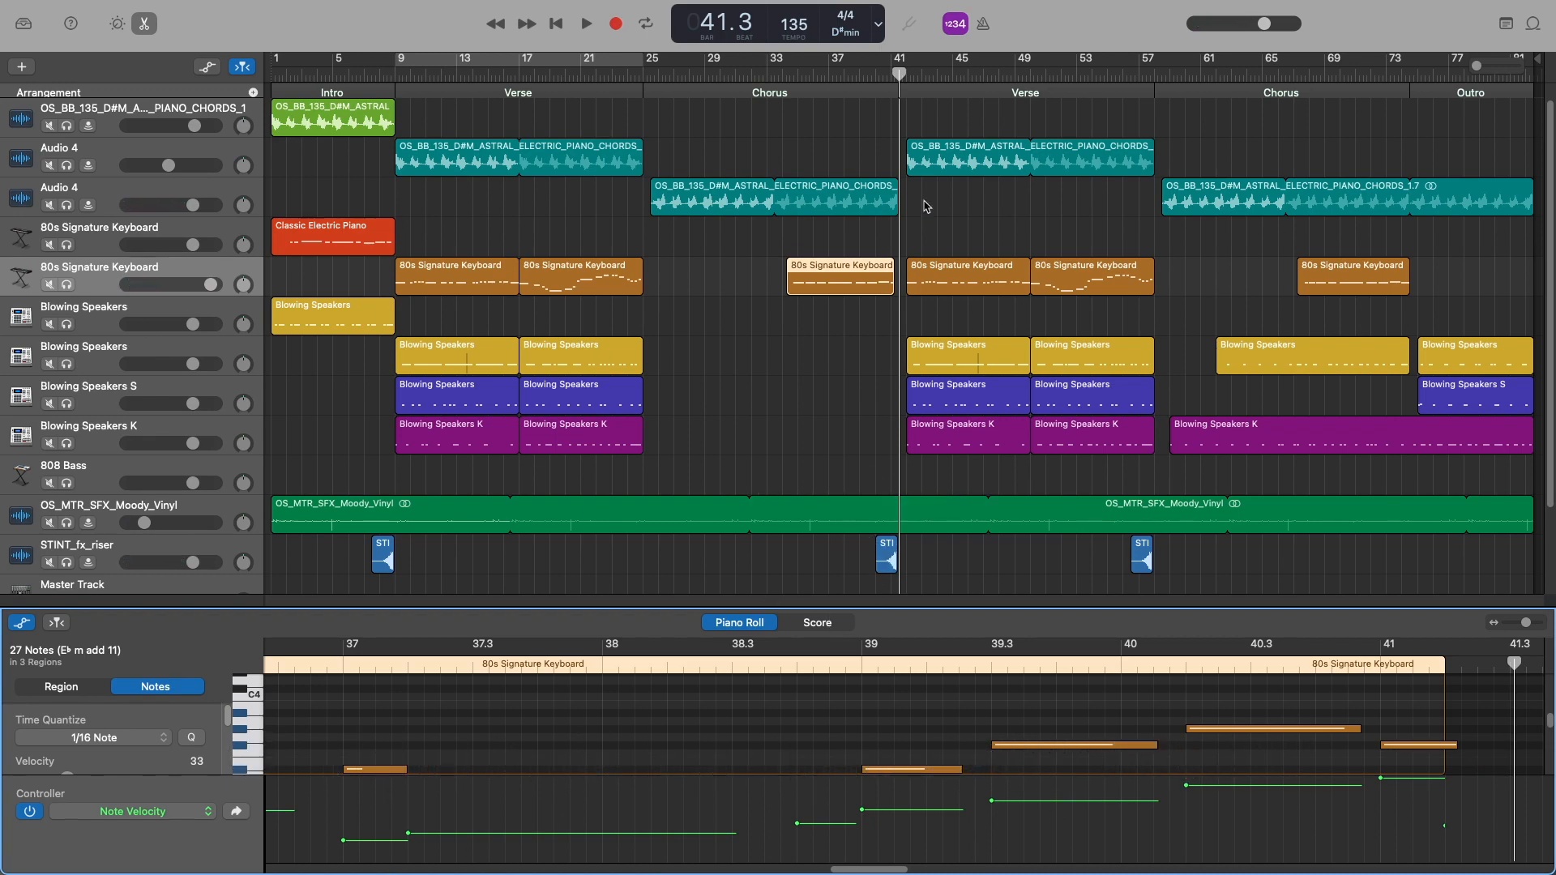
# - Replay the end of the first chorus from about bar 40 without cycling, and examine the keyboard notes' velocities
pyautogui.moveTo(902, 79)
pyautogui.mouseDown()
pyautogui.moveTo(876, 74)
pyautogui.moveTo(890, 61)
pyautogui.mouseUp()
pyautogui.press('space')
pyautogui.press('space')
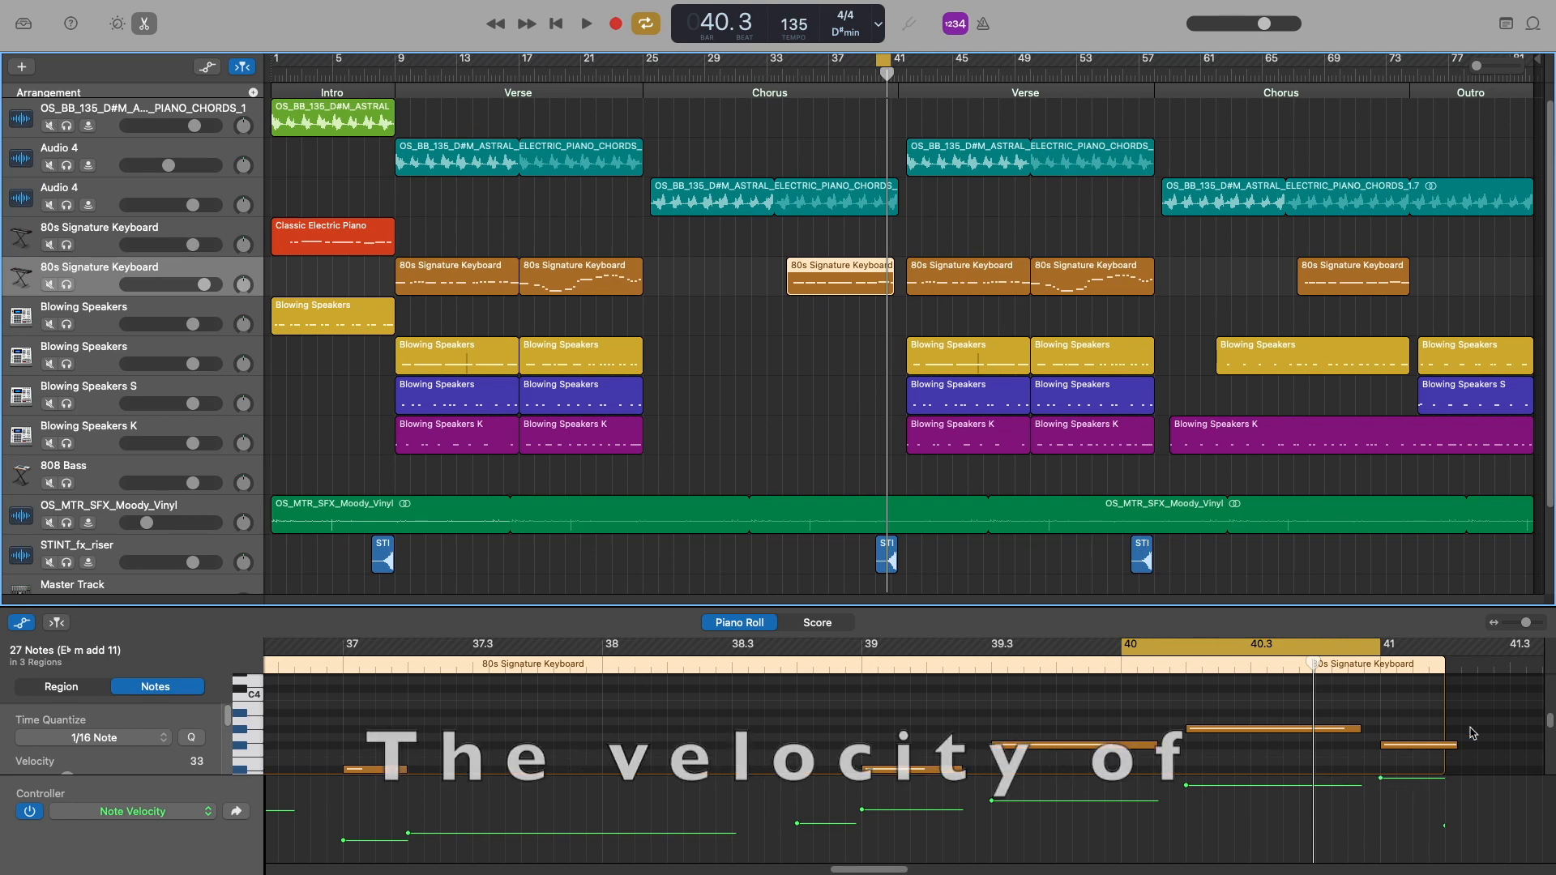
pyautogui.press('c')
pyautogui.press('space')
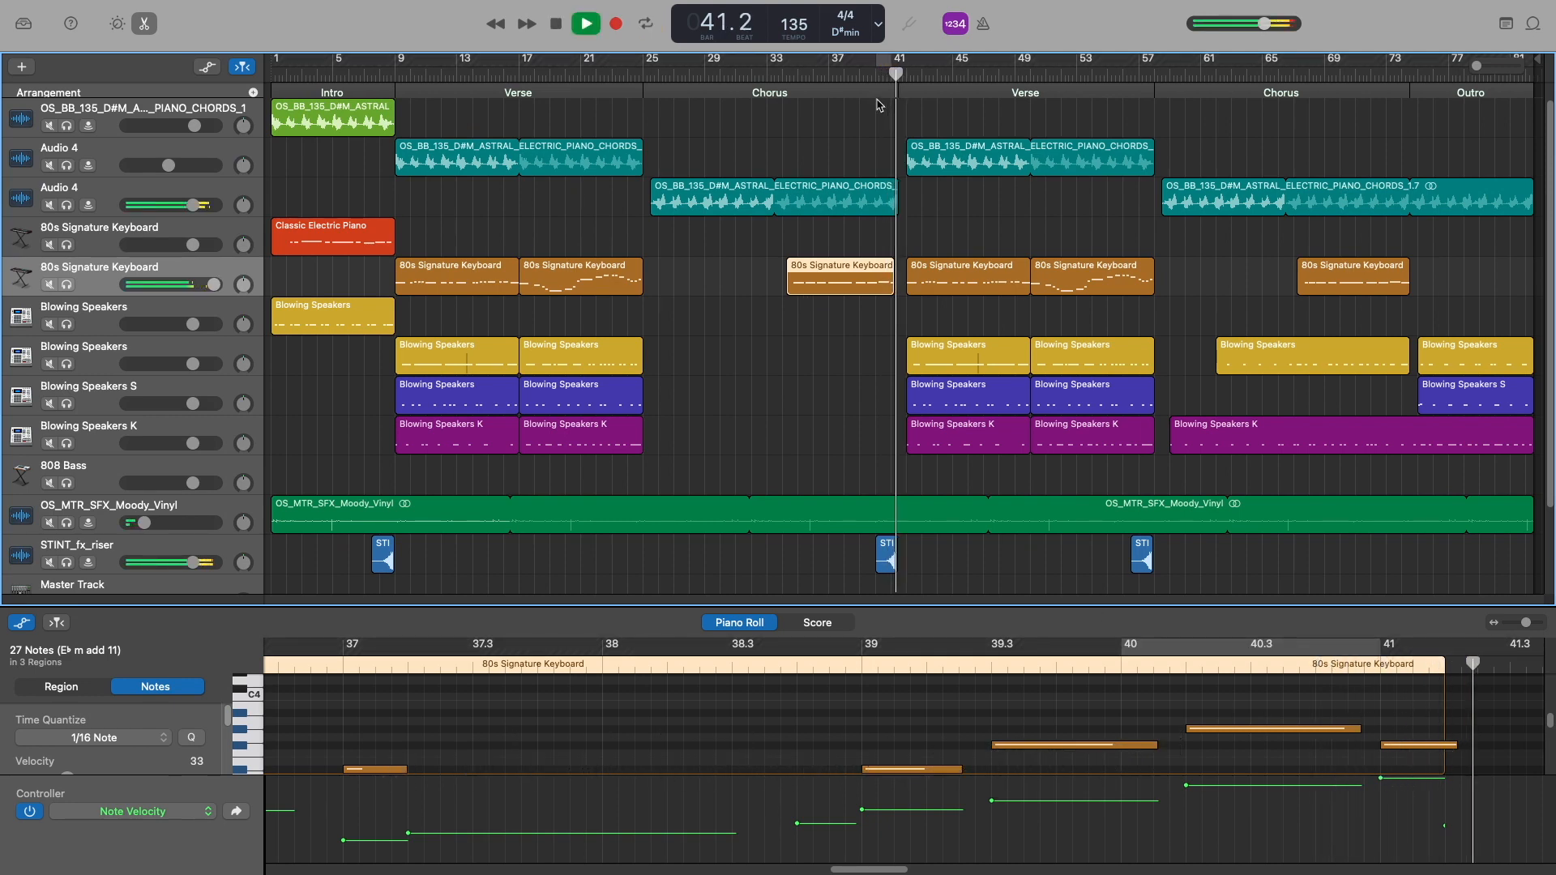
pyautogui.press('space')
# - Play the arrangement from about bar 24 through the first chorus, and replay the transition into the second verse
pyautogui.moveTo(908, 75); pyautogui.dragTo(629, 80)
pyautogui.press('space')
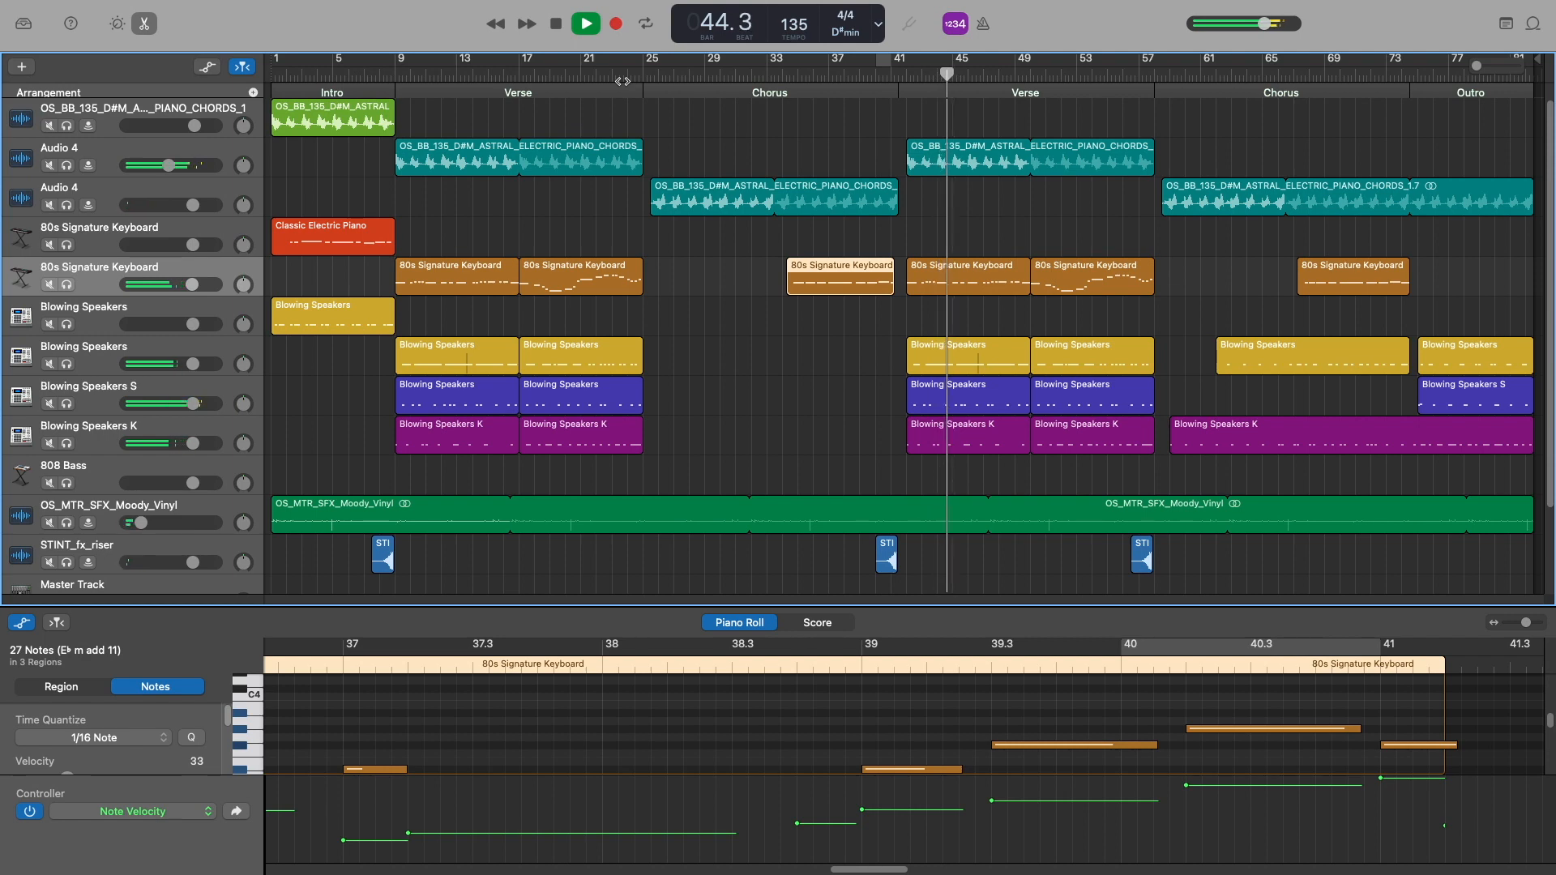
pyautogui.press('space')
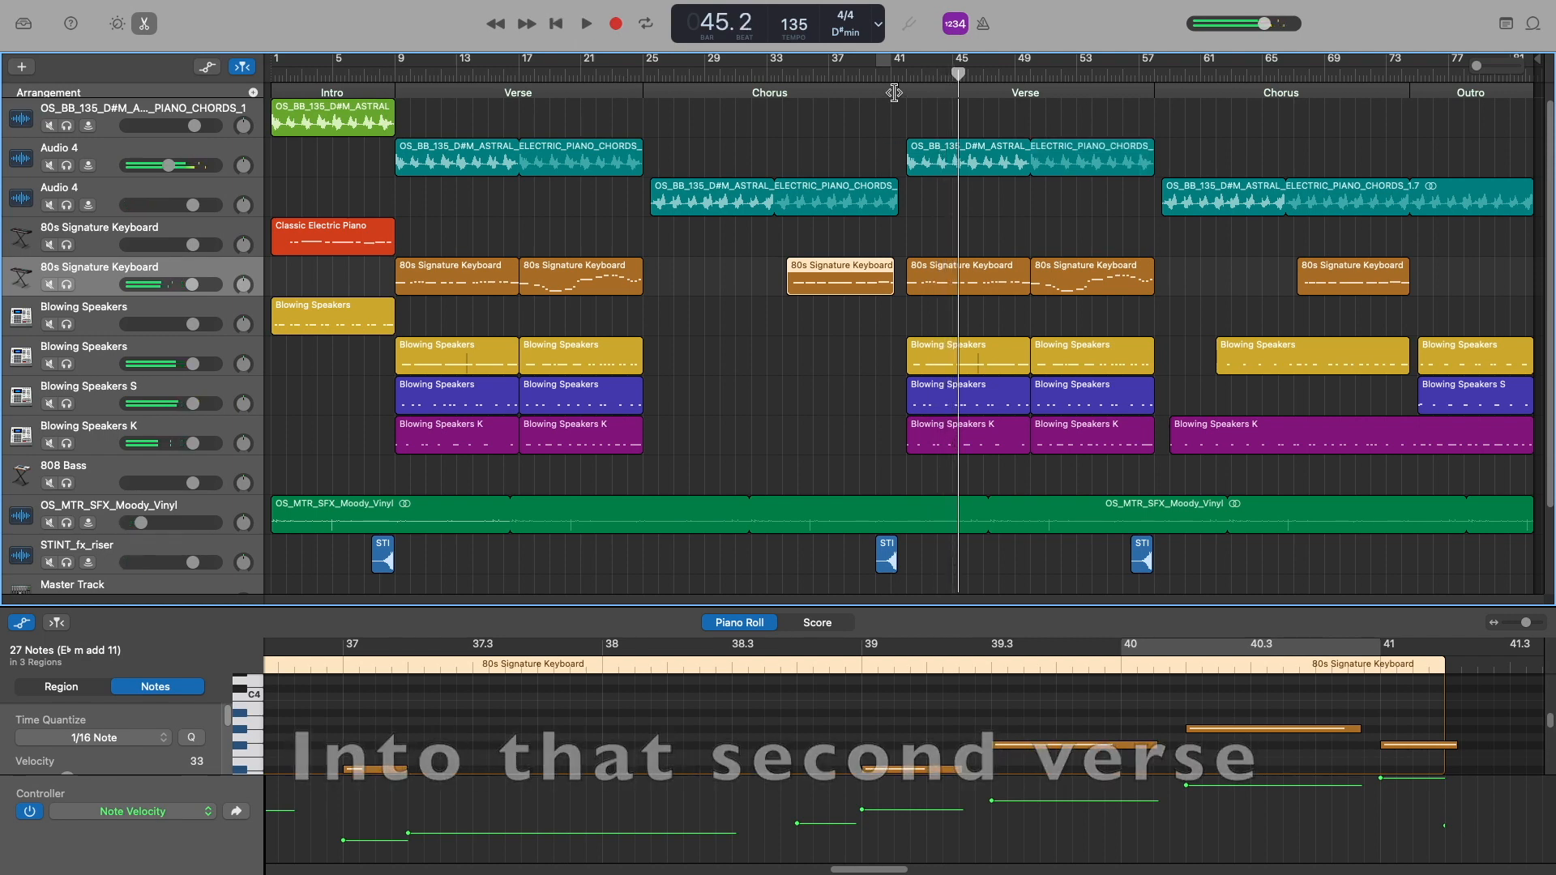
pyautogui.moveTo(957, 74); pyautogui.dragTo(890, 89)
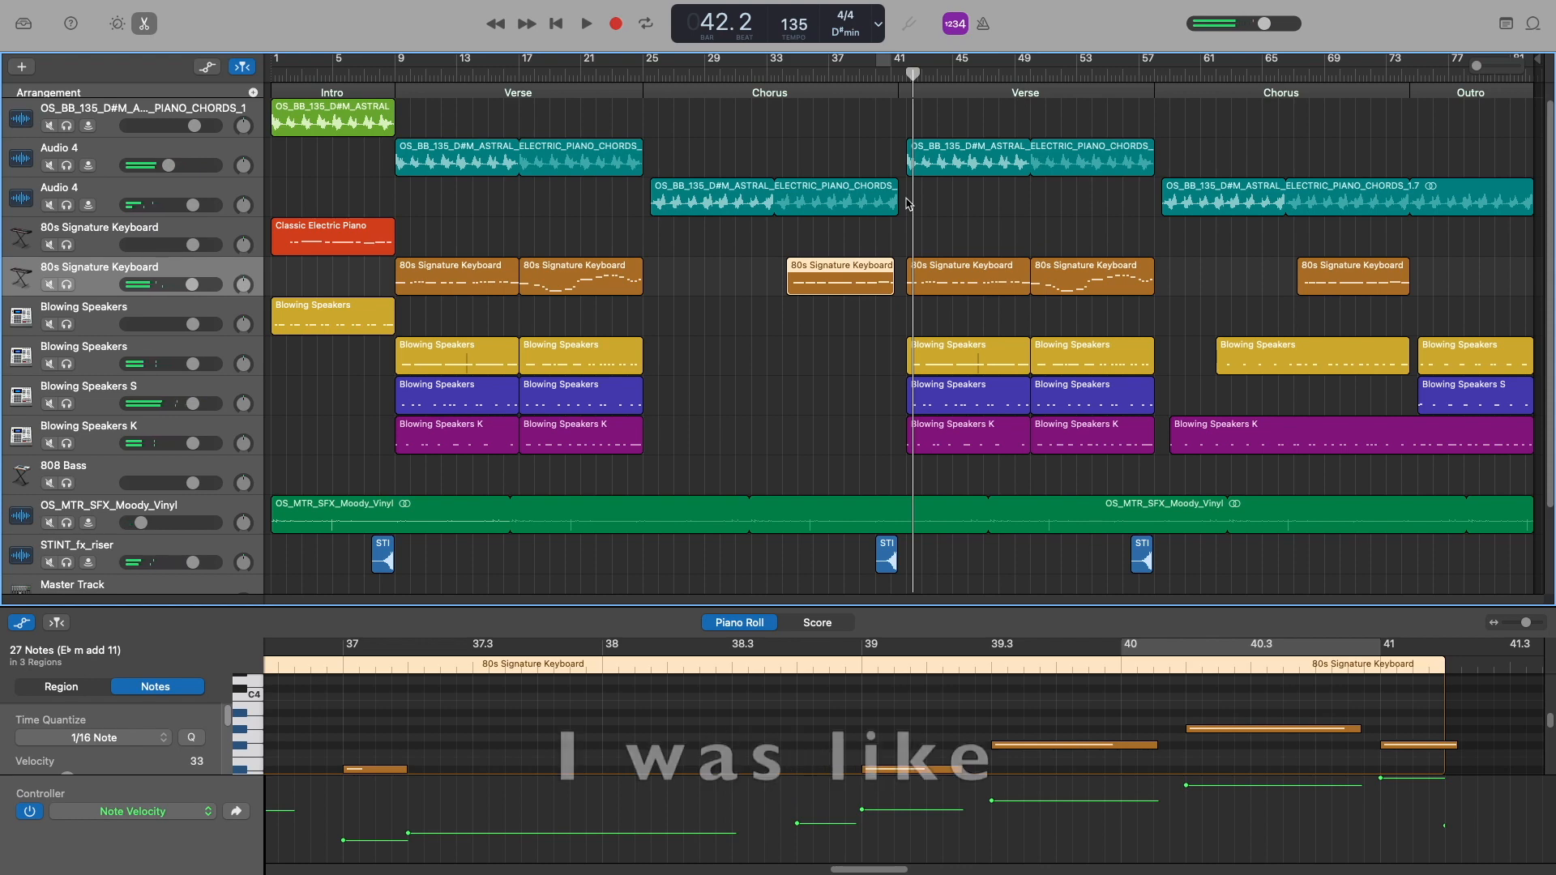
# - Show the second verse's first 80s Signature Keyboard region in the Piano Roll, and audition the two notes at bar 42 and their pitches
pyautogui.click(920, 275)
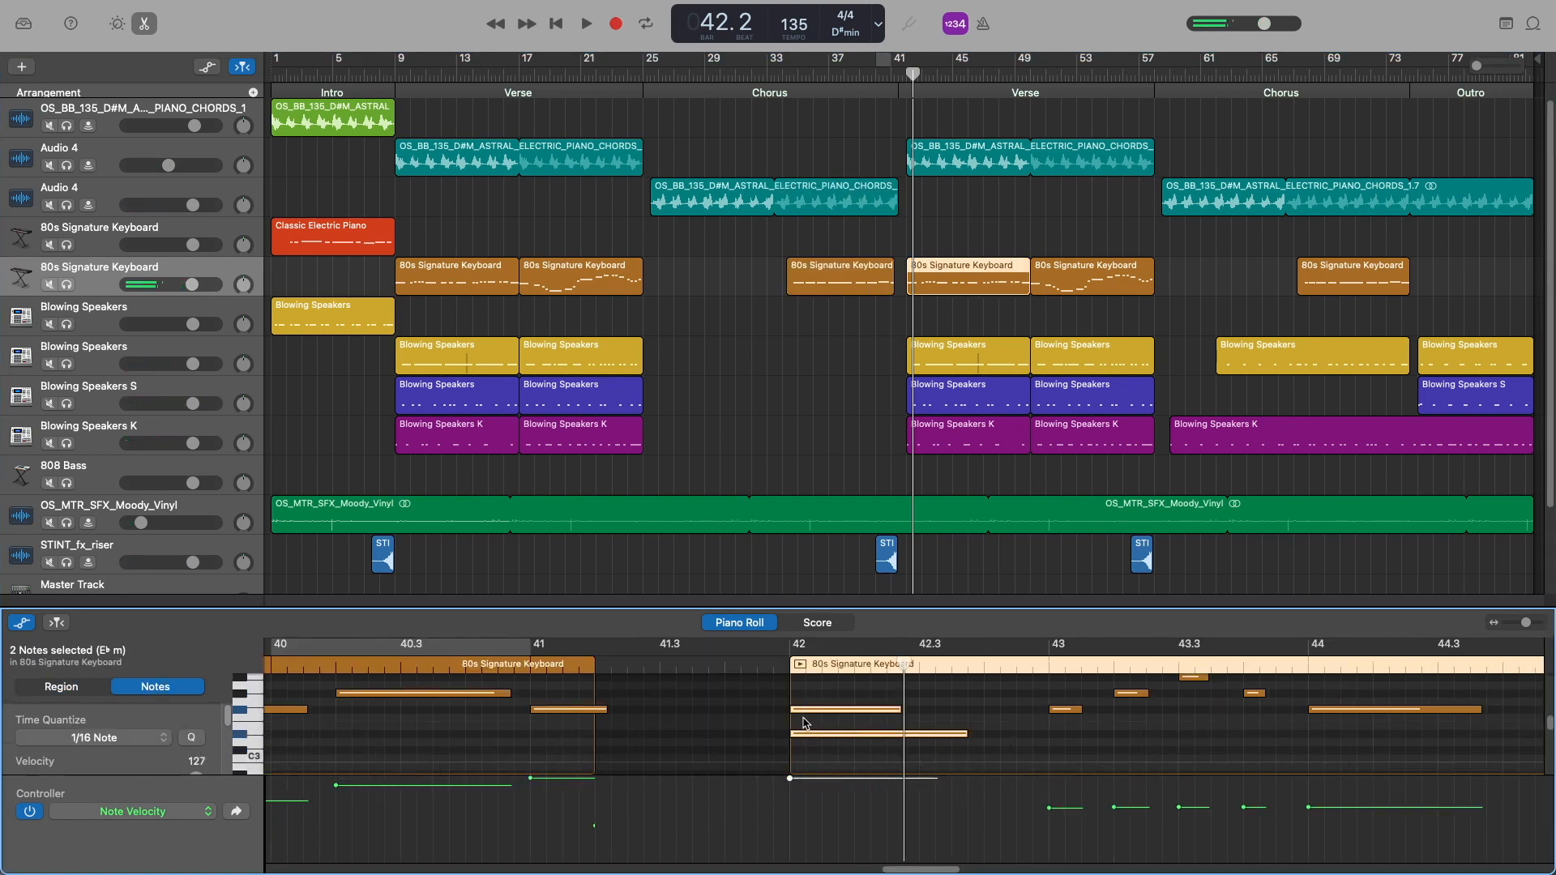
pyautogui.click(805, 722)
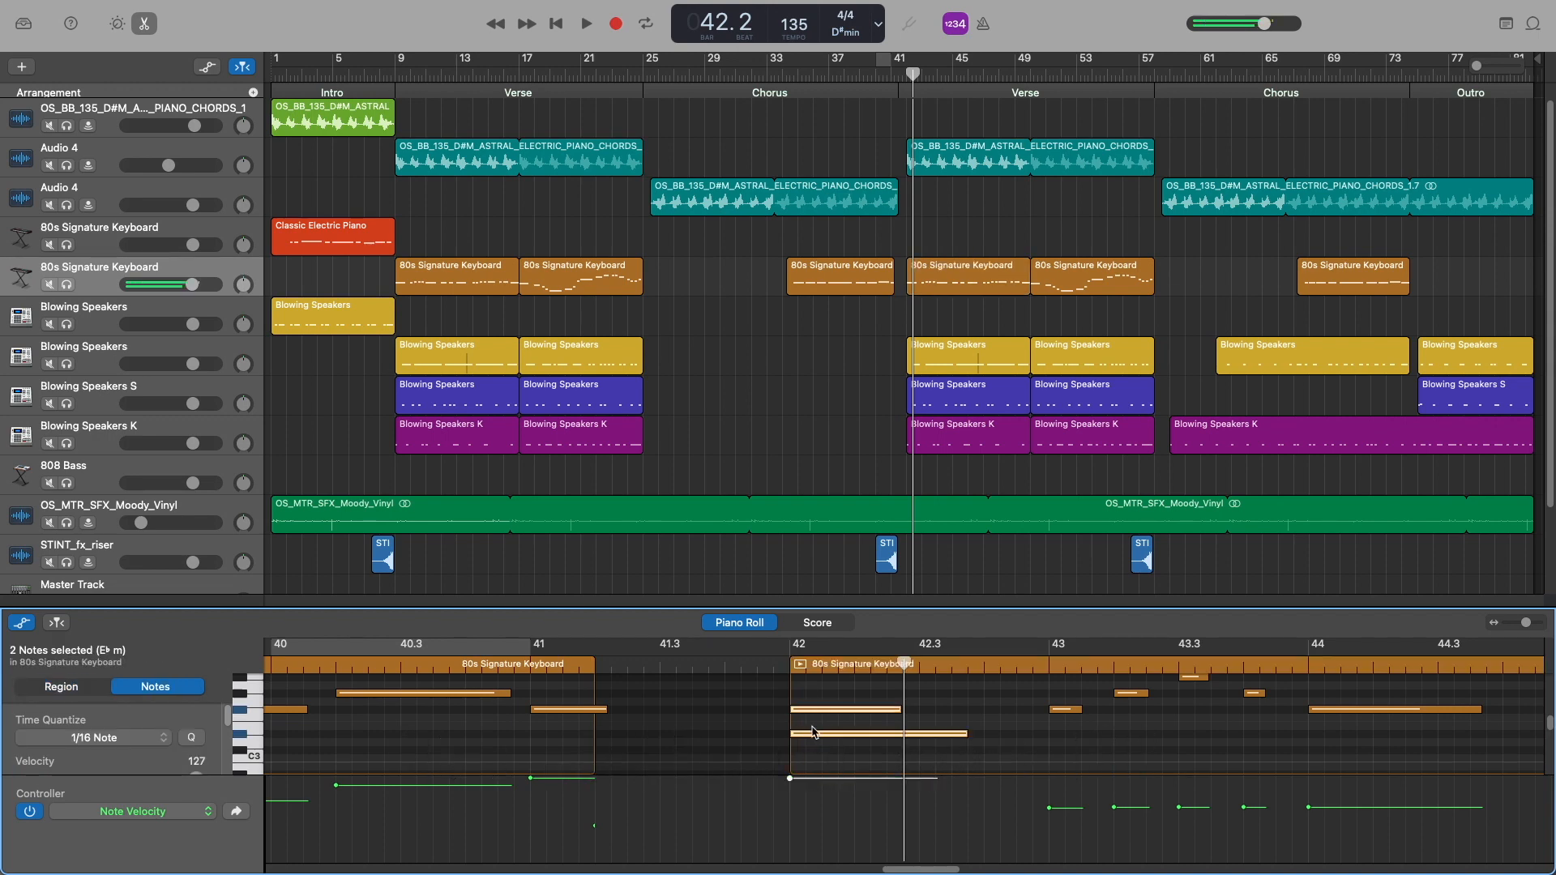
pyautogui.click(800, 711)
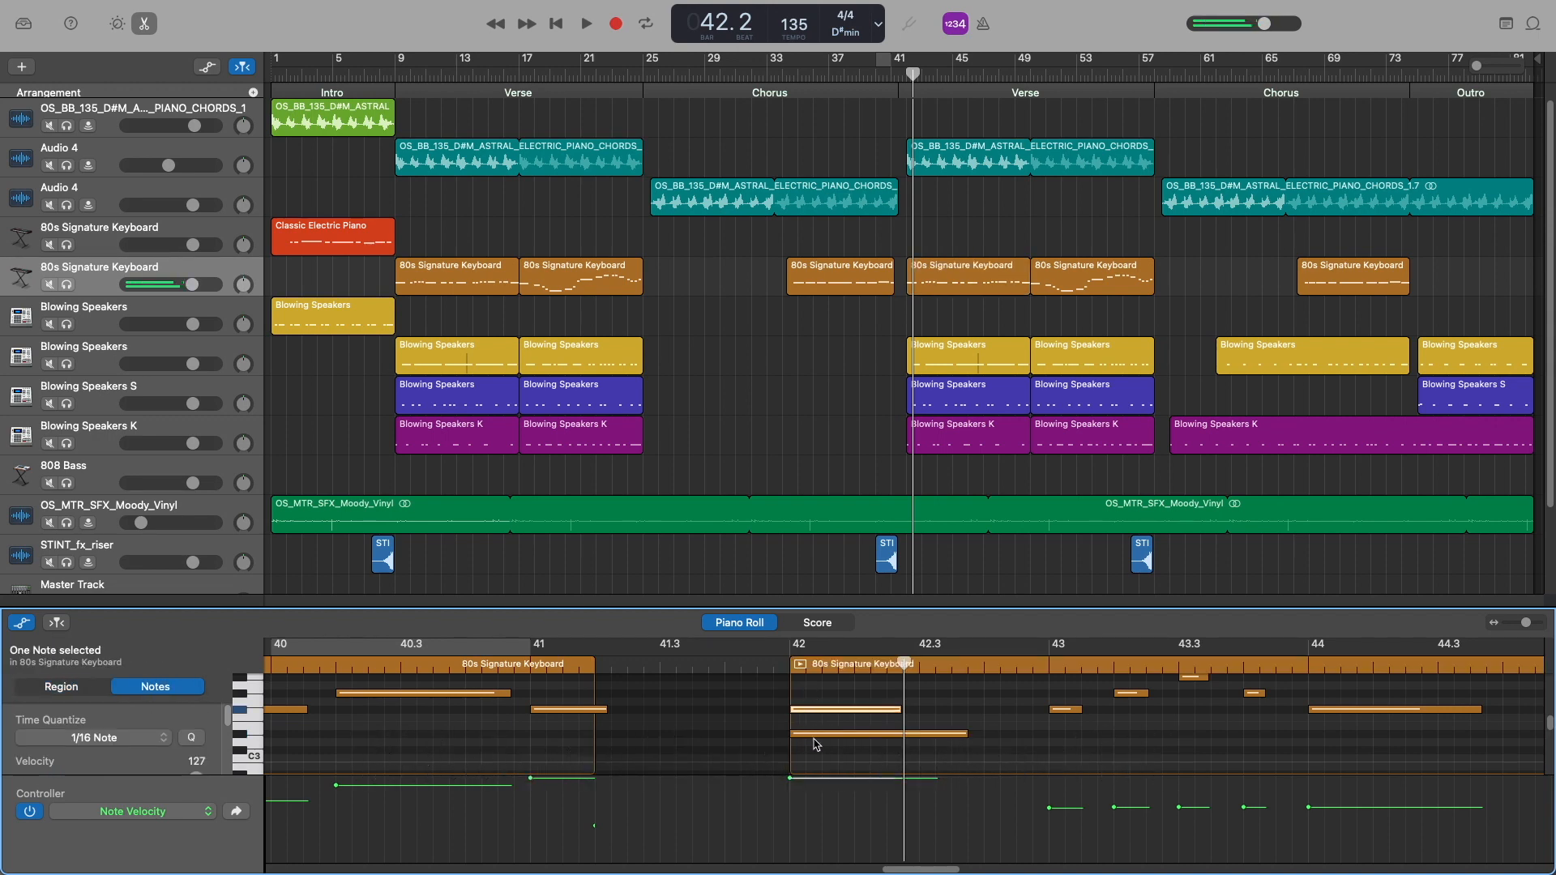
pyautogui.press('super+a')
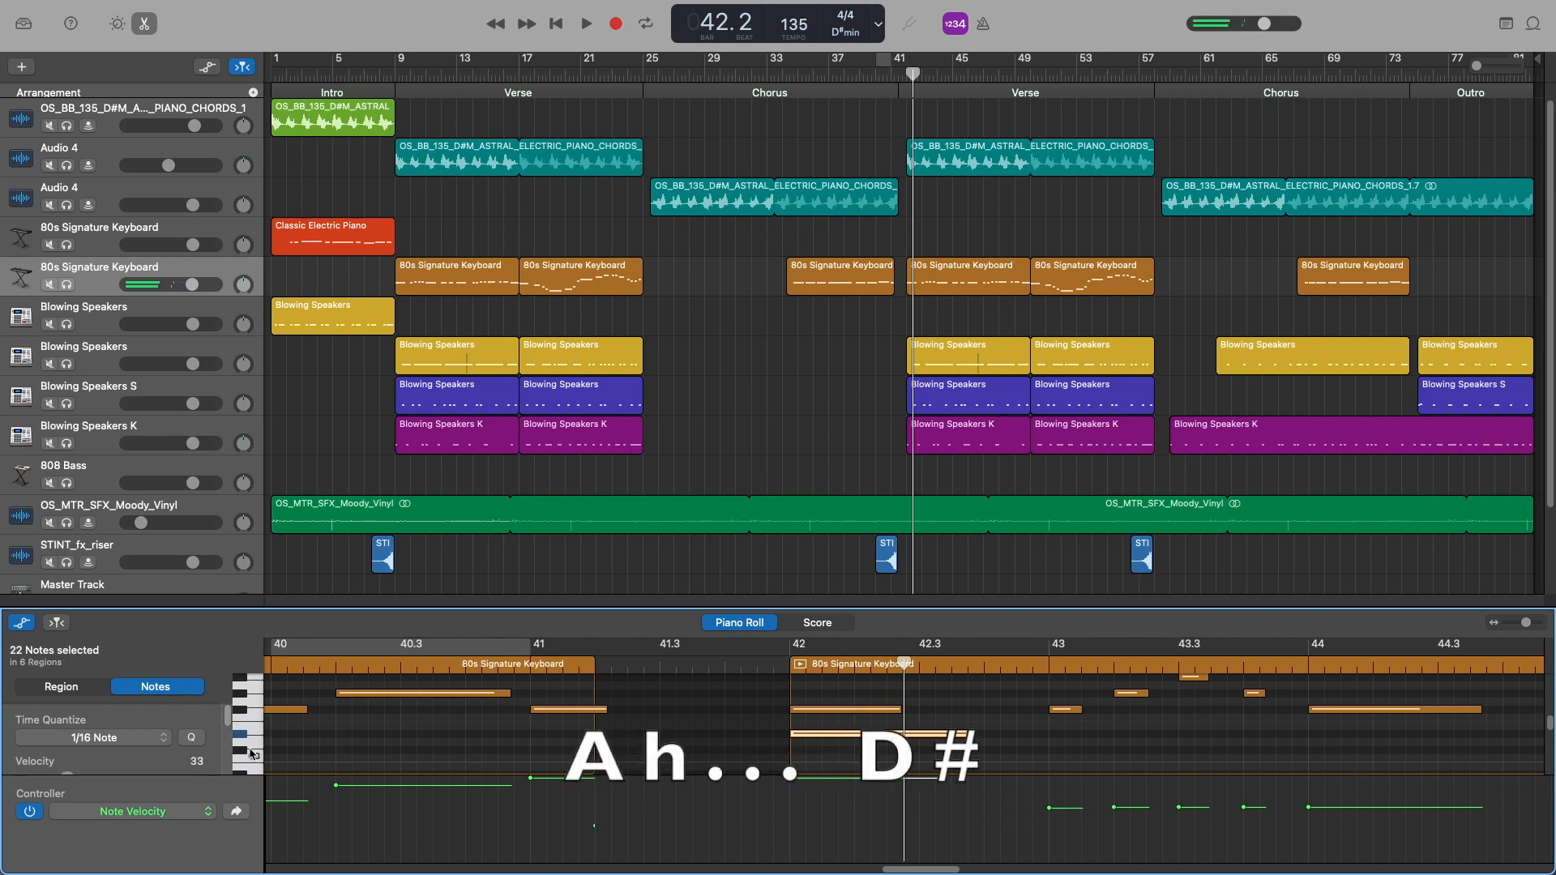
pyautogui.click(259, 708)
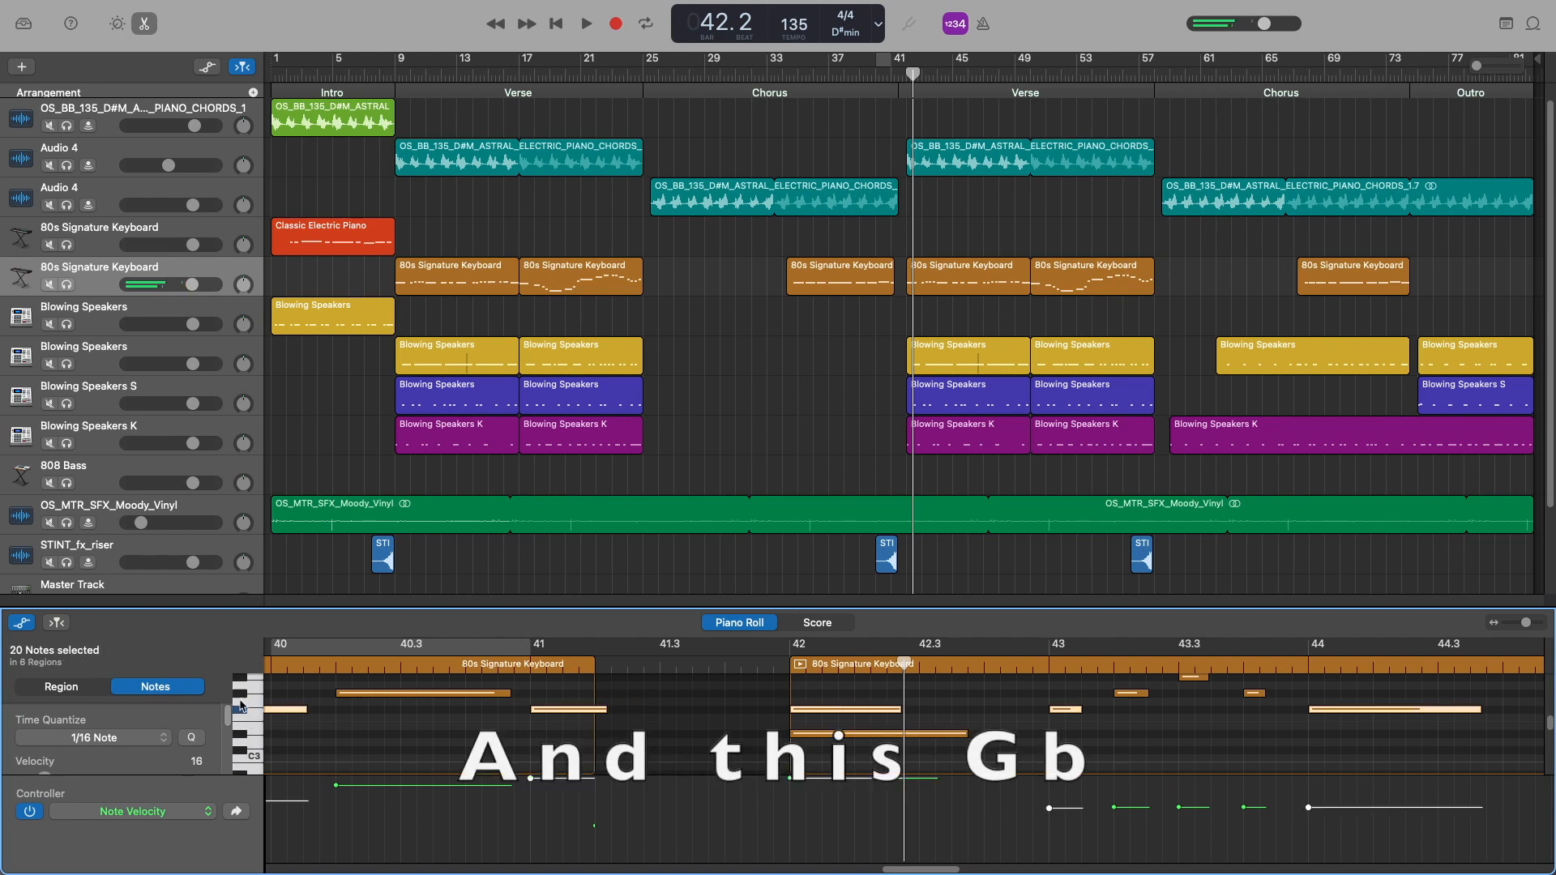
# - Play through the second verse into the second chorus, temporarily lowering the master volume to -15.5 dB before restoring it
pyautogui.press('space')
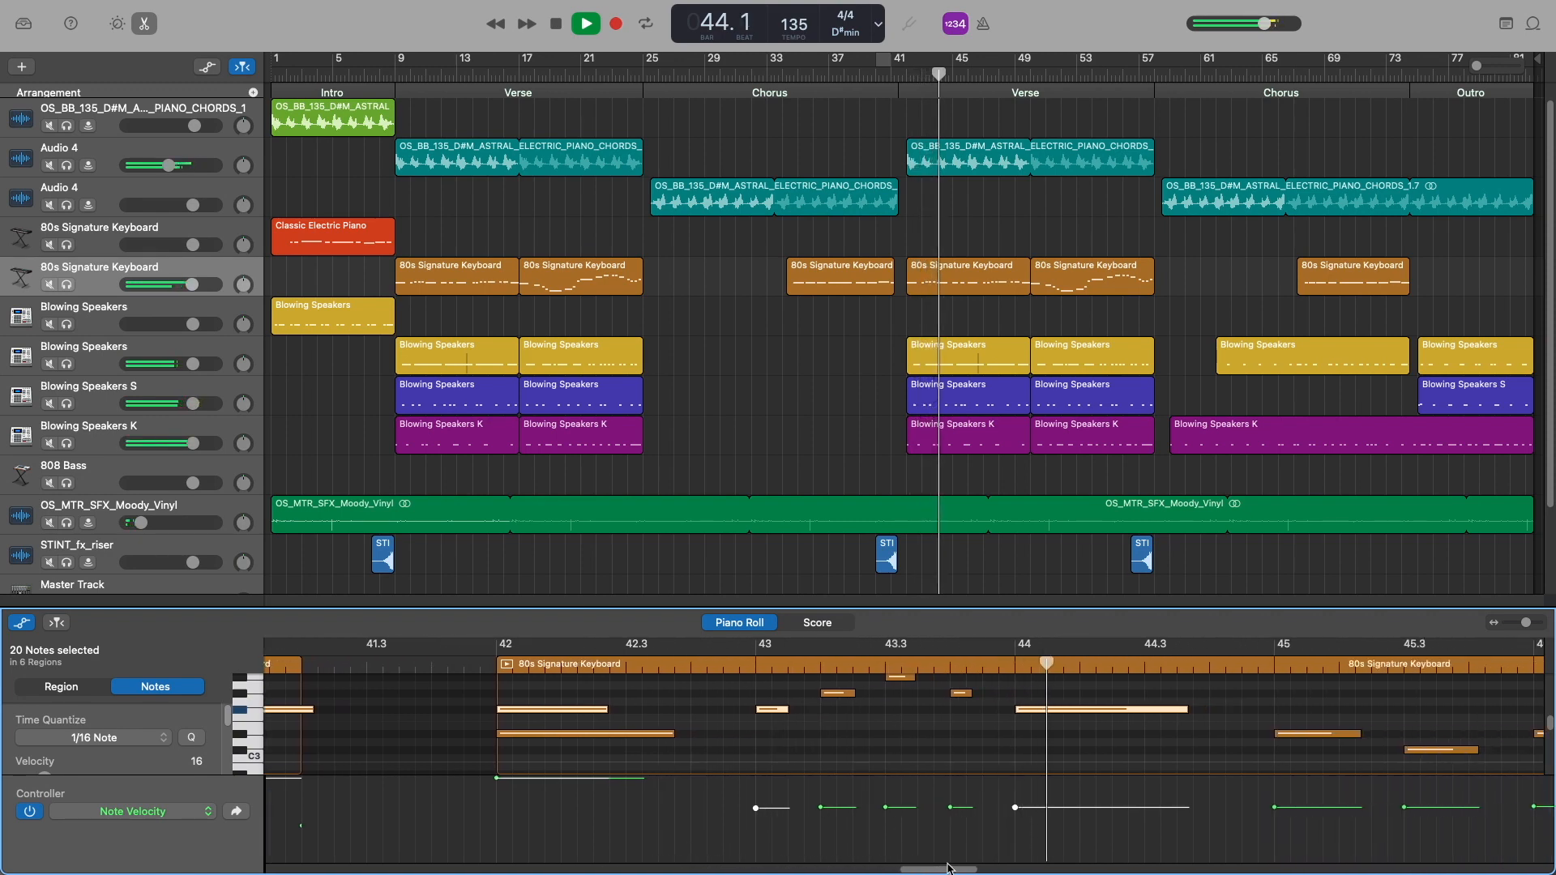
pyautogui.press('space')
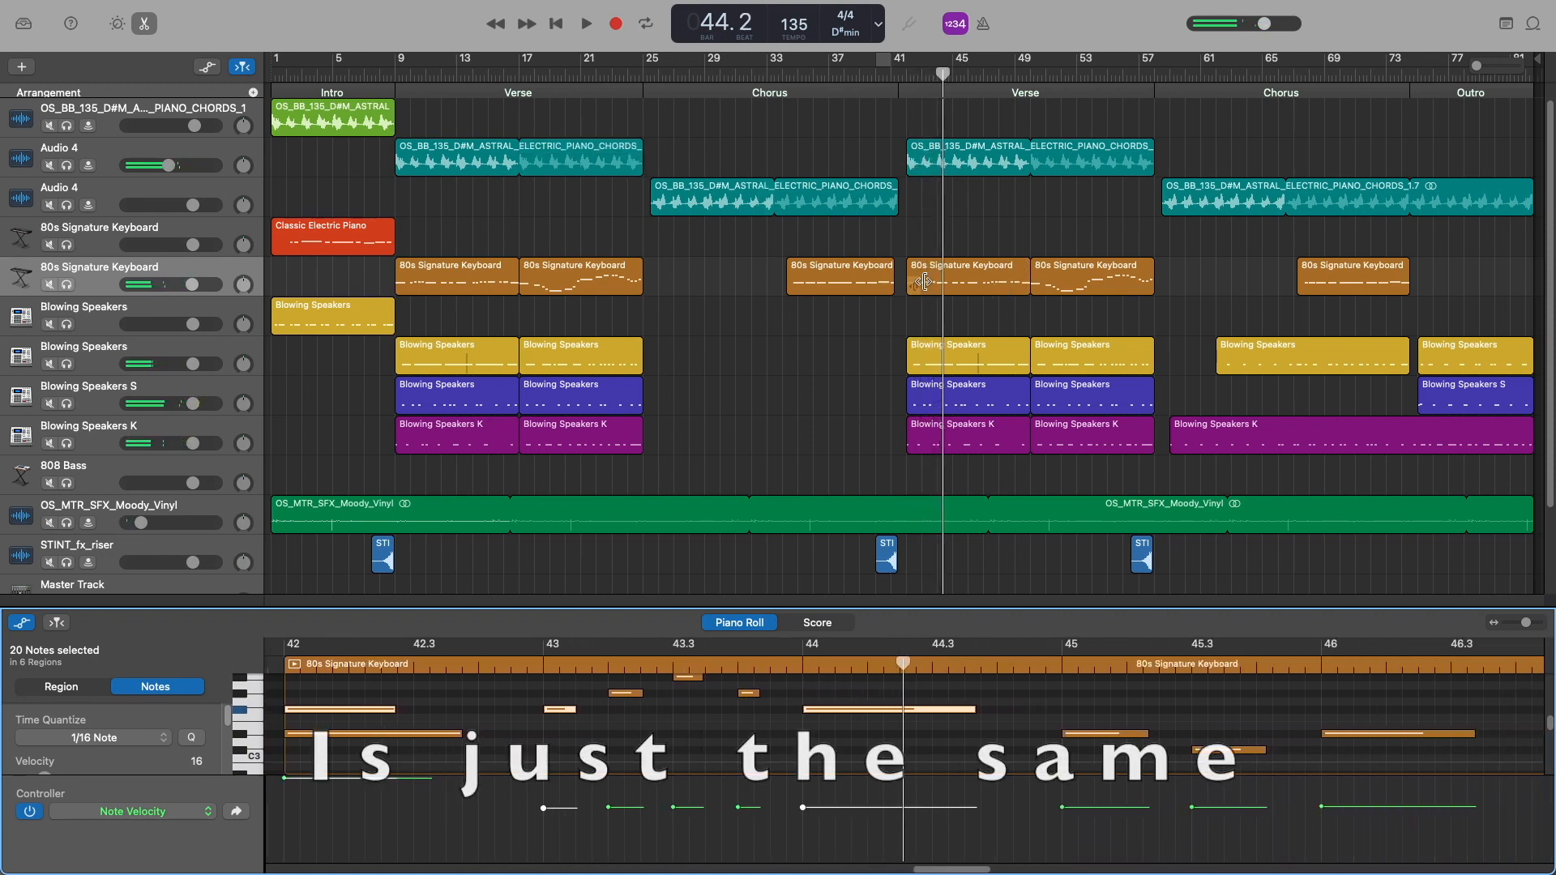
pyautogui.press('space')
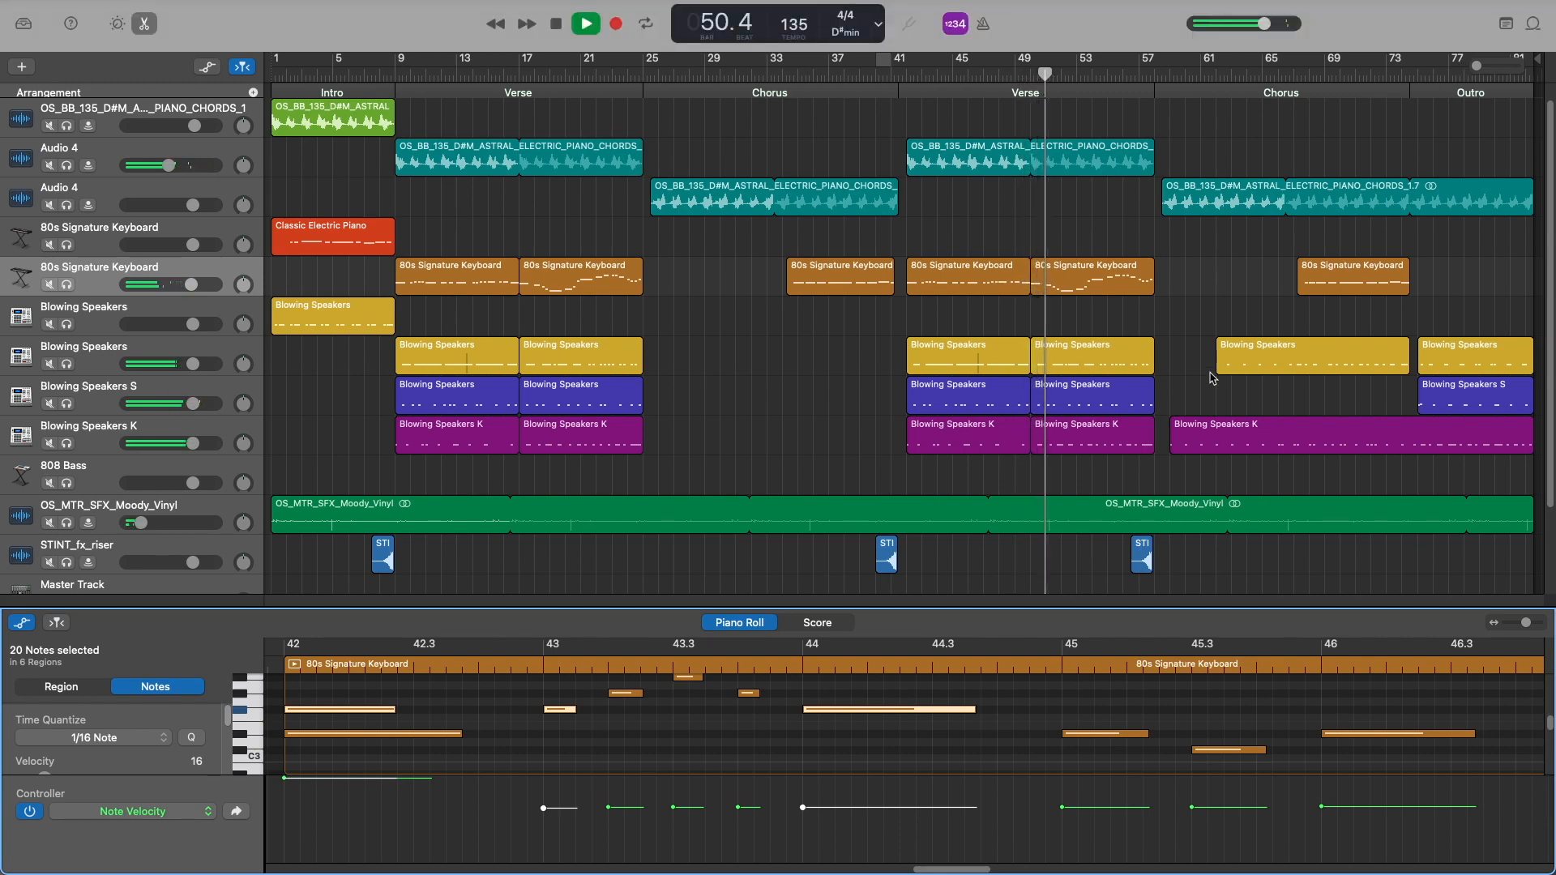
pyautogui.moveTo(1246, 31); pyautogui.dragTo(1152, 47)
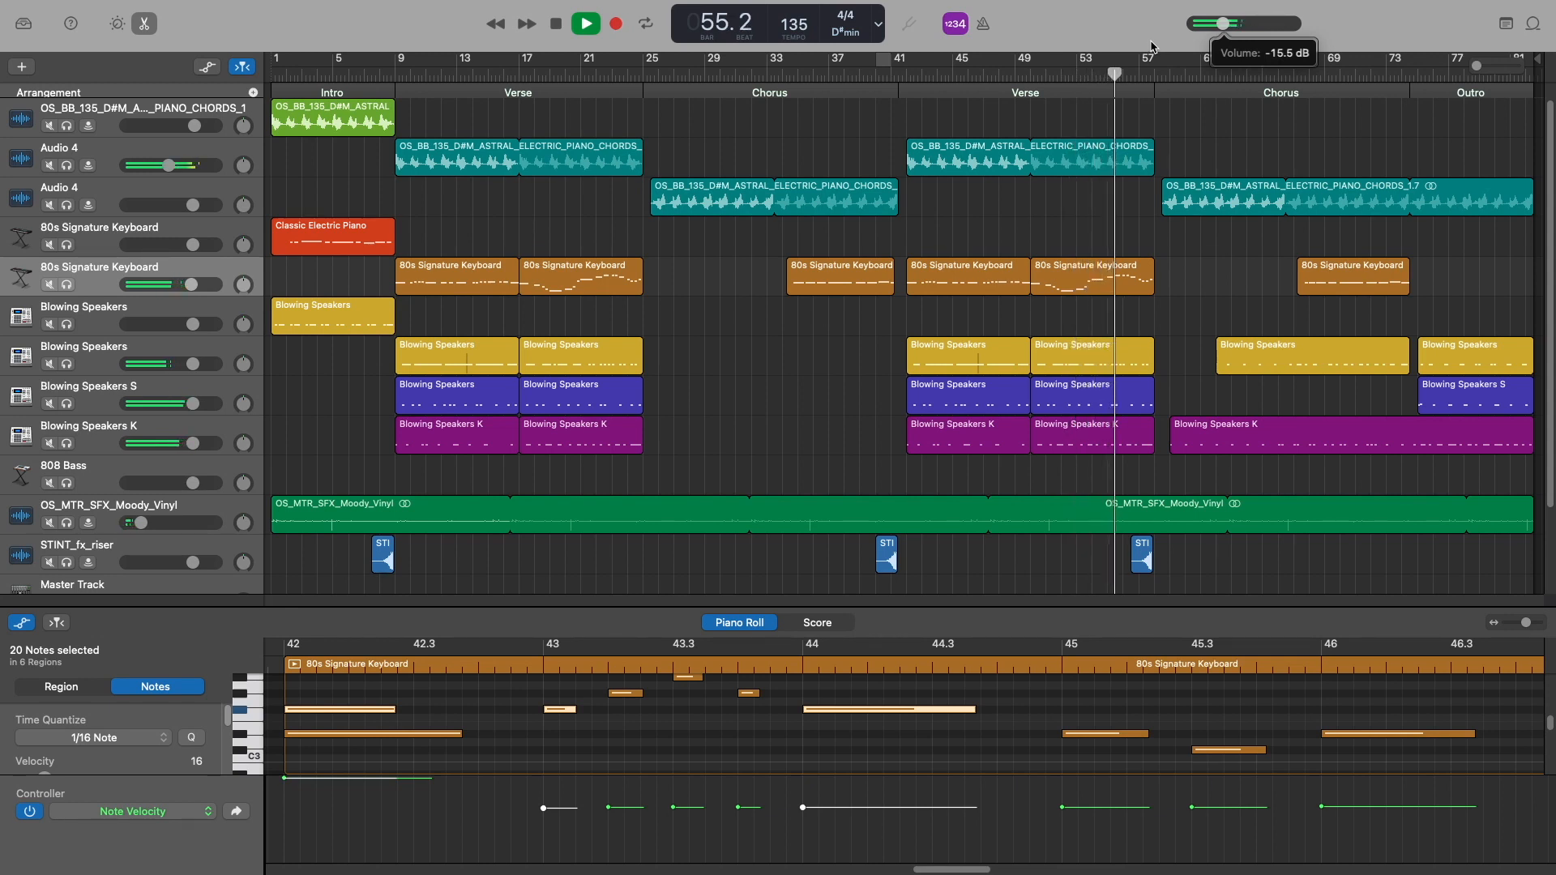
pyautogui.moveTo(1152, 47); pyautogui.dragTo(1265, 23)
pyautogui.press('space')
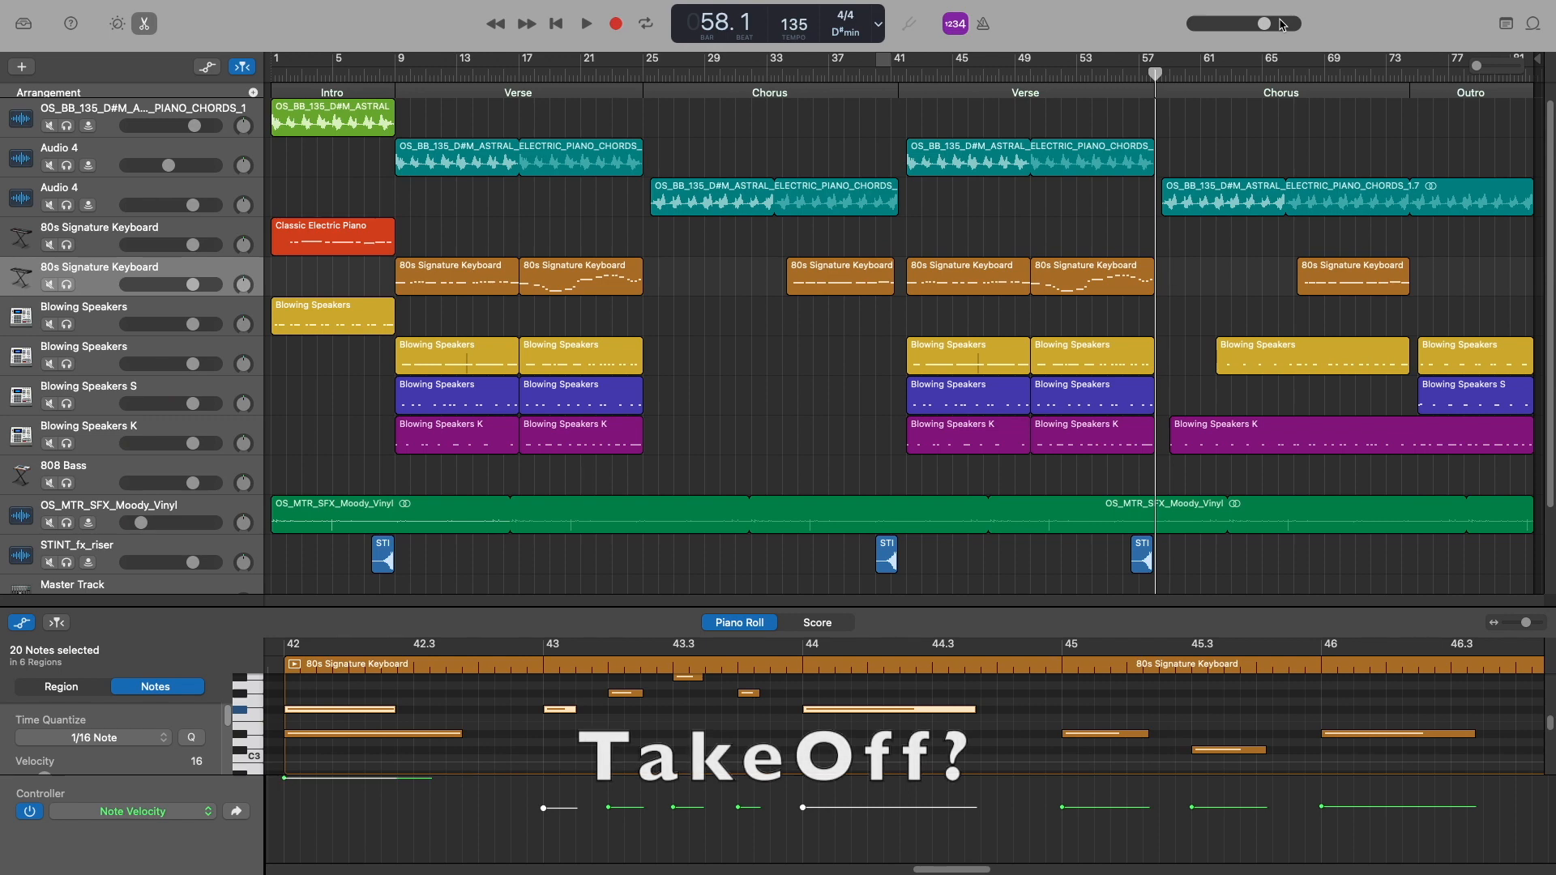
pyautogui.press('space')
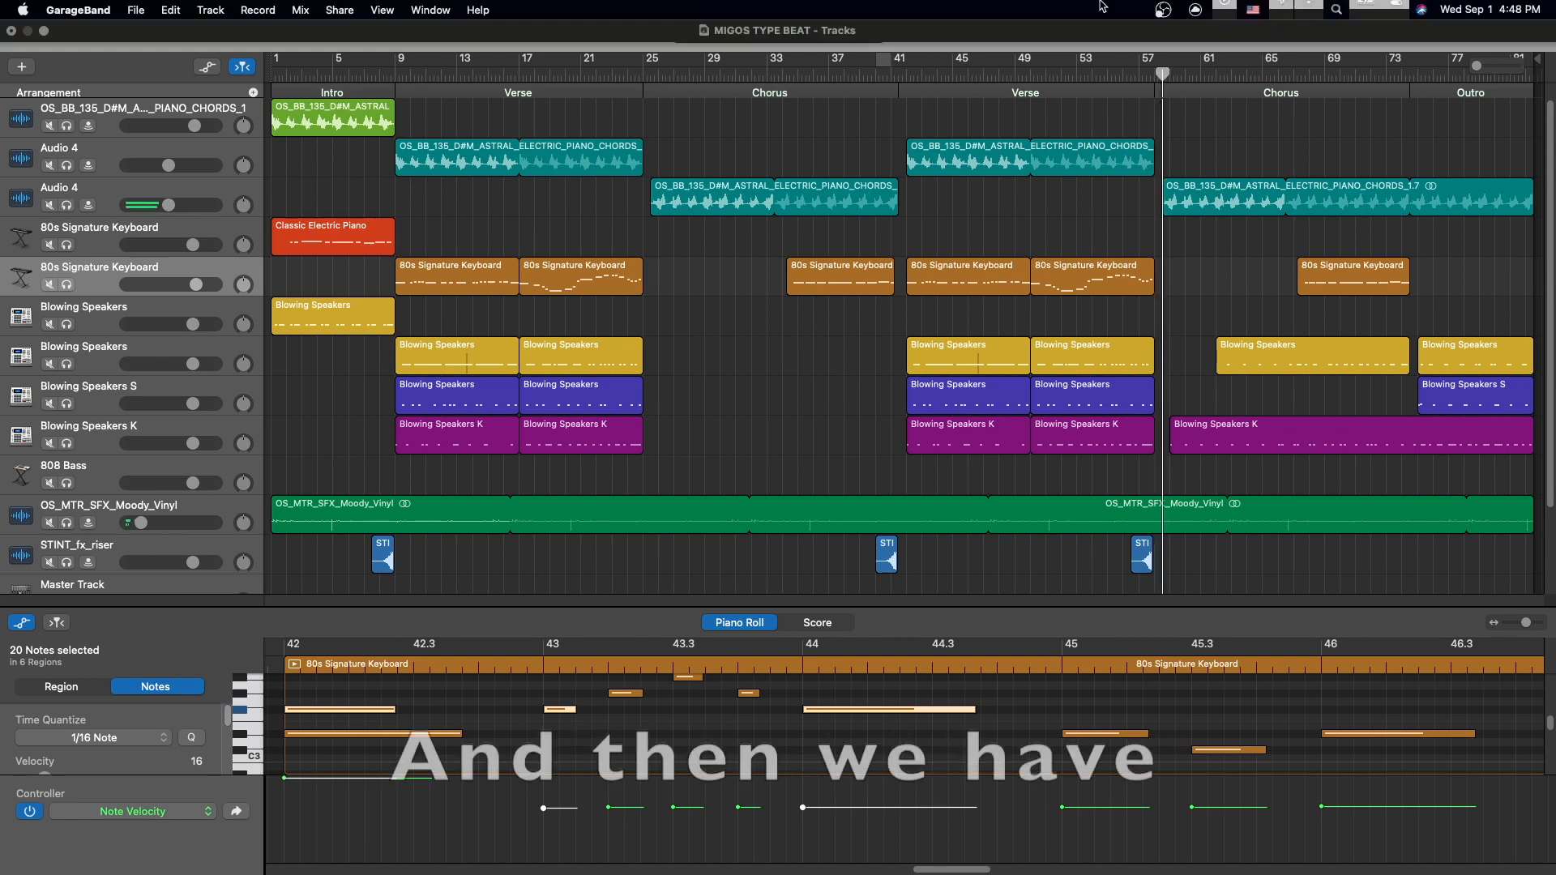
# - Play the arrangement from bar 57 through the riser into the second chorus, and solo the Blowing Speakers, Blowing Speakers S and Blowing Speakers K tracks
pyautogui.moveTo(1167, 72); pyautogui.dragTo(1138, 154)
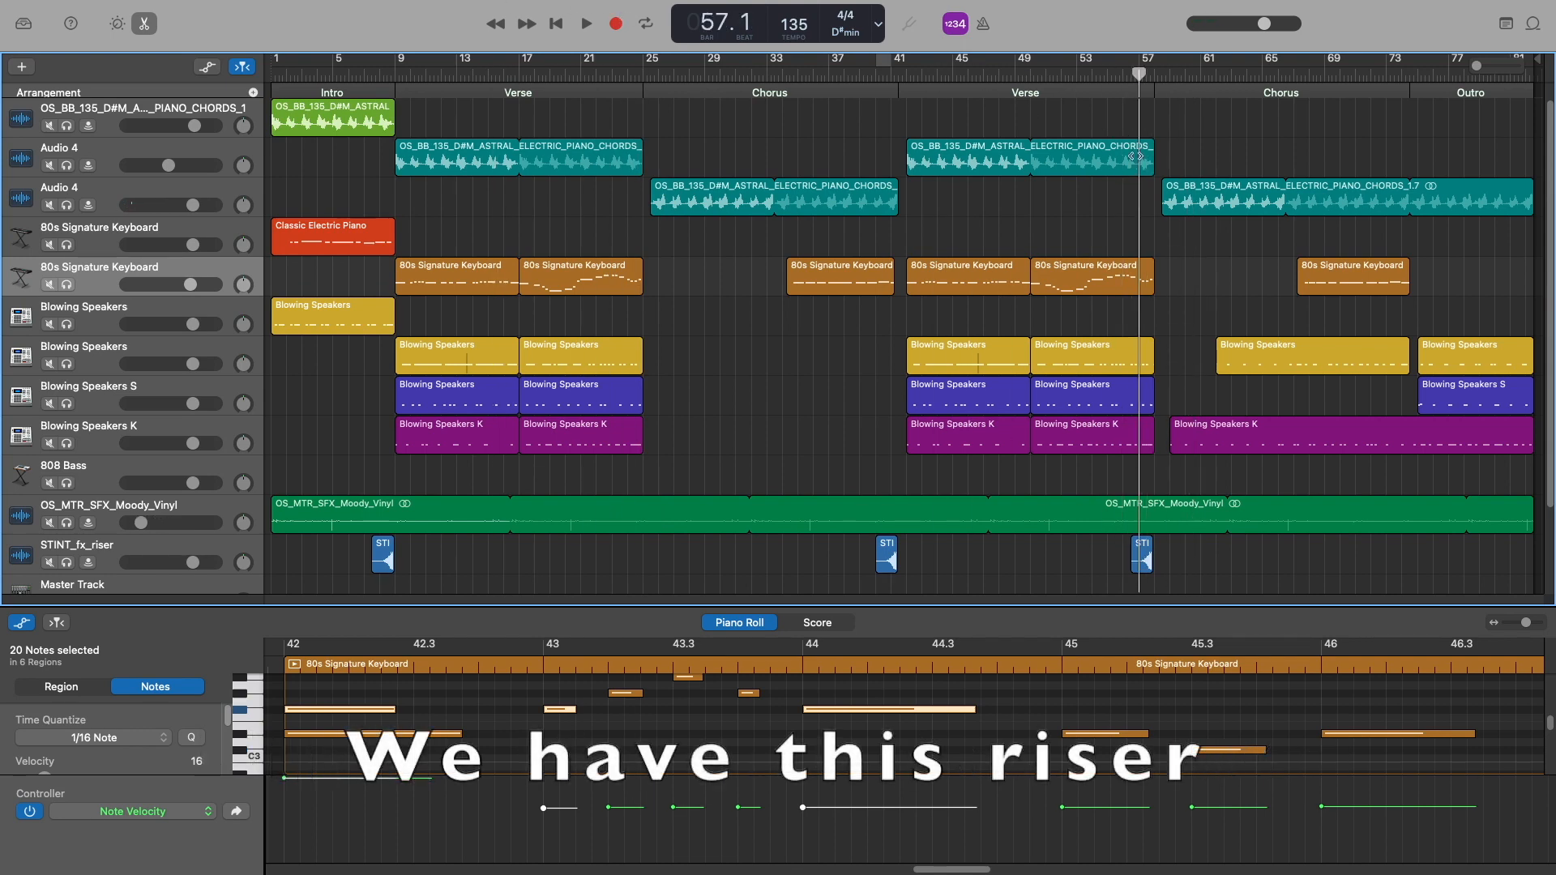
pyautogui.press('space')
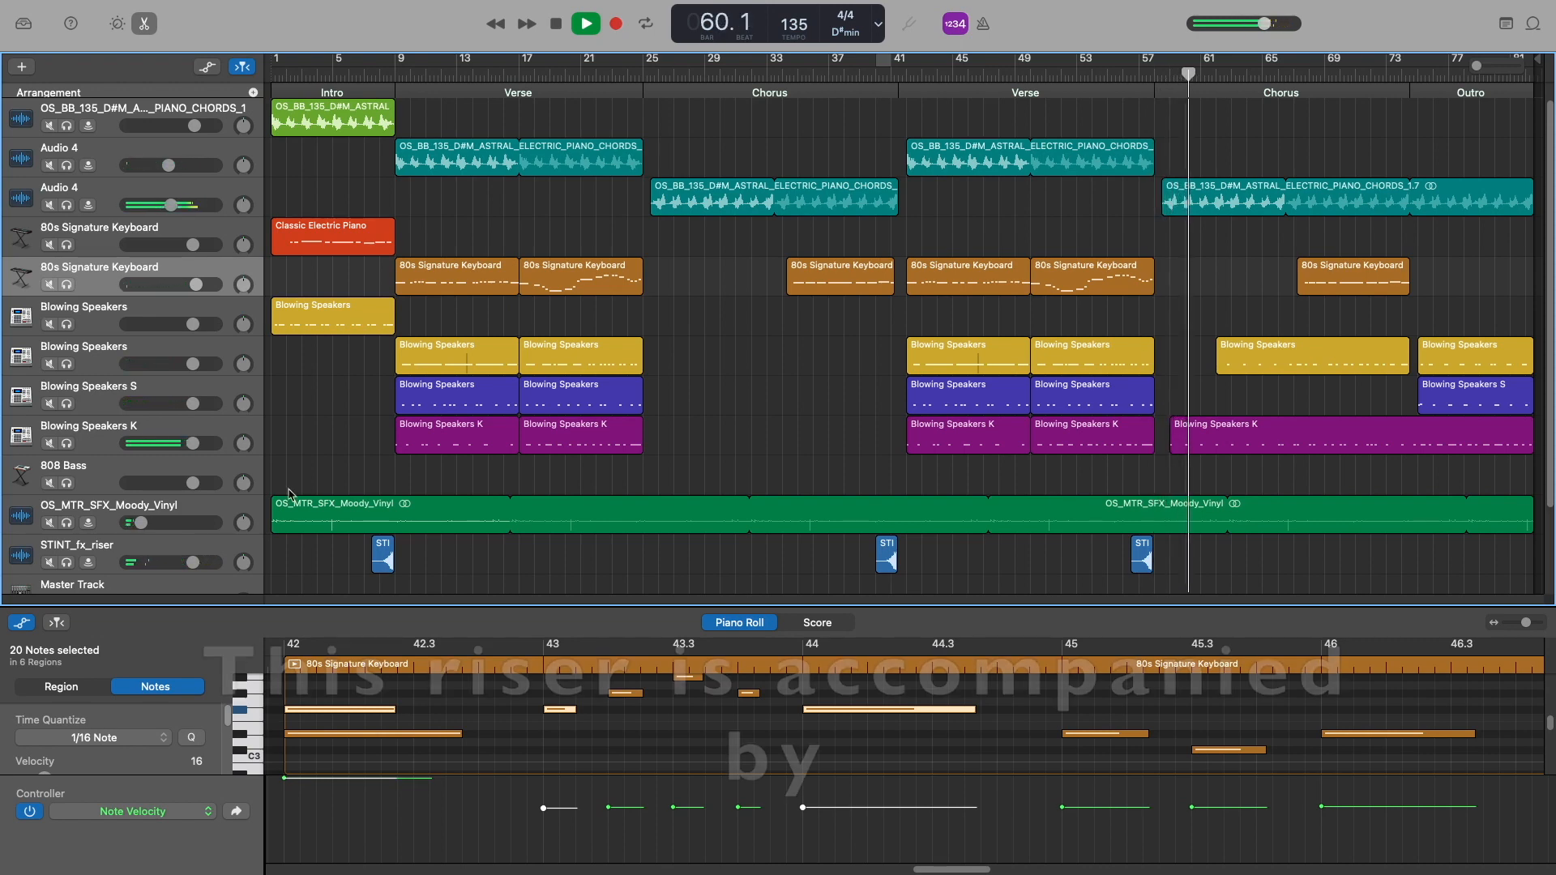
pyautogui.click(68, 483)
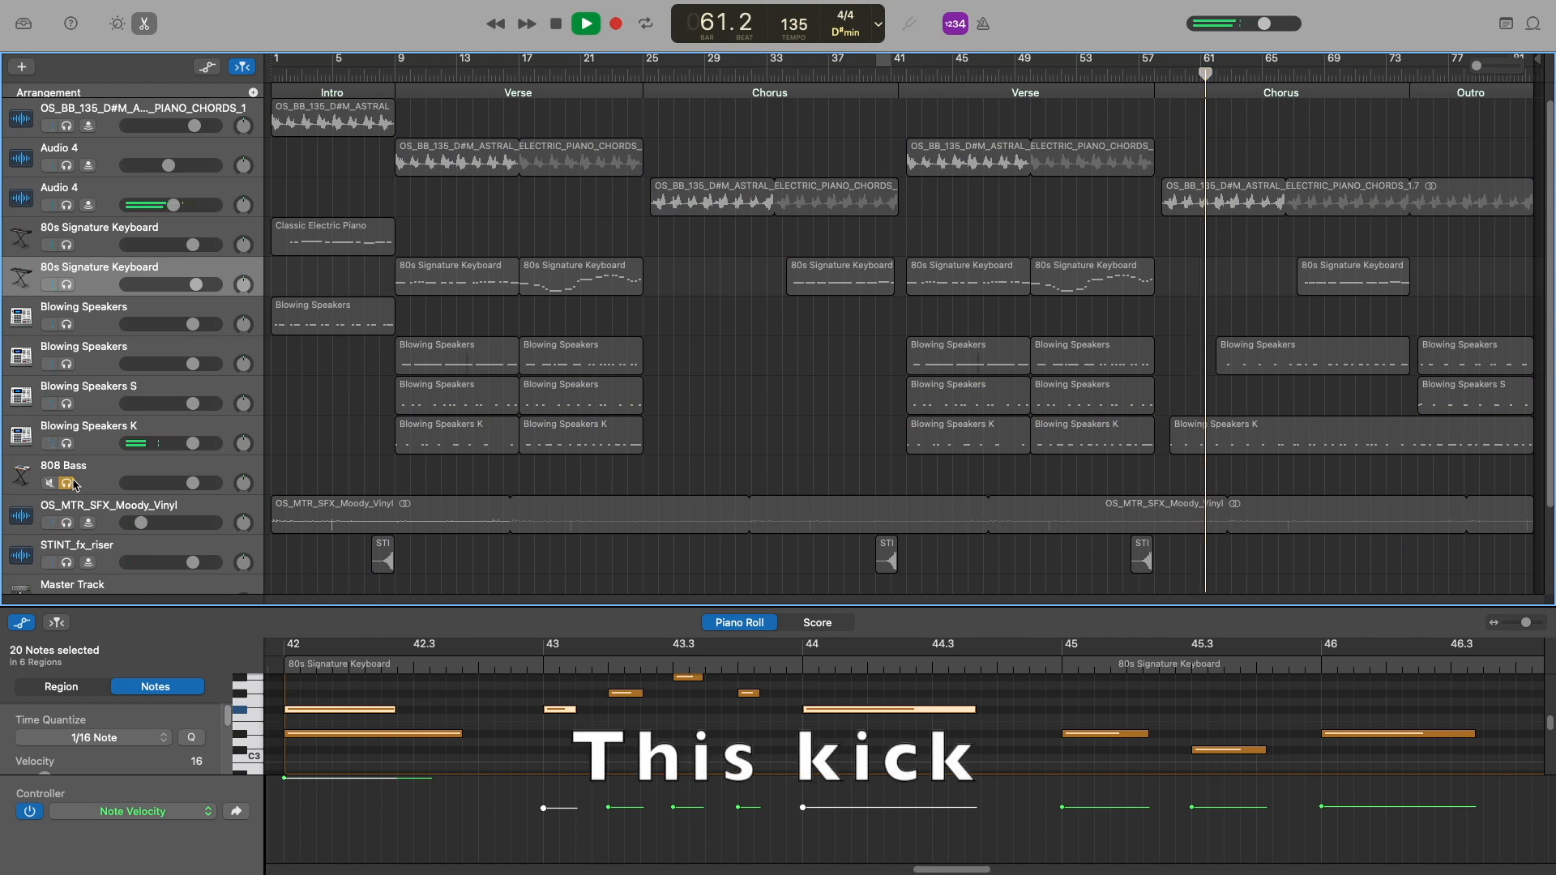
pyautogui.click(69, 483)
pyautogui.click(66, 443)
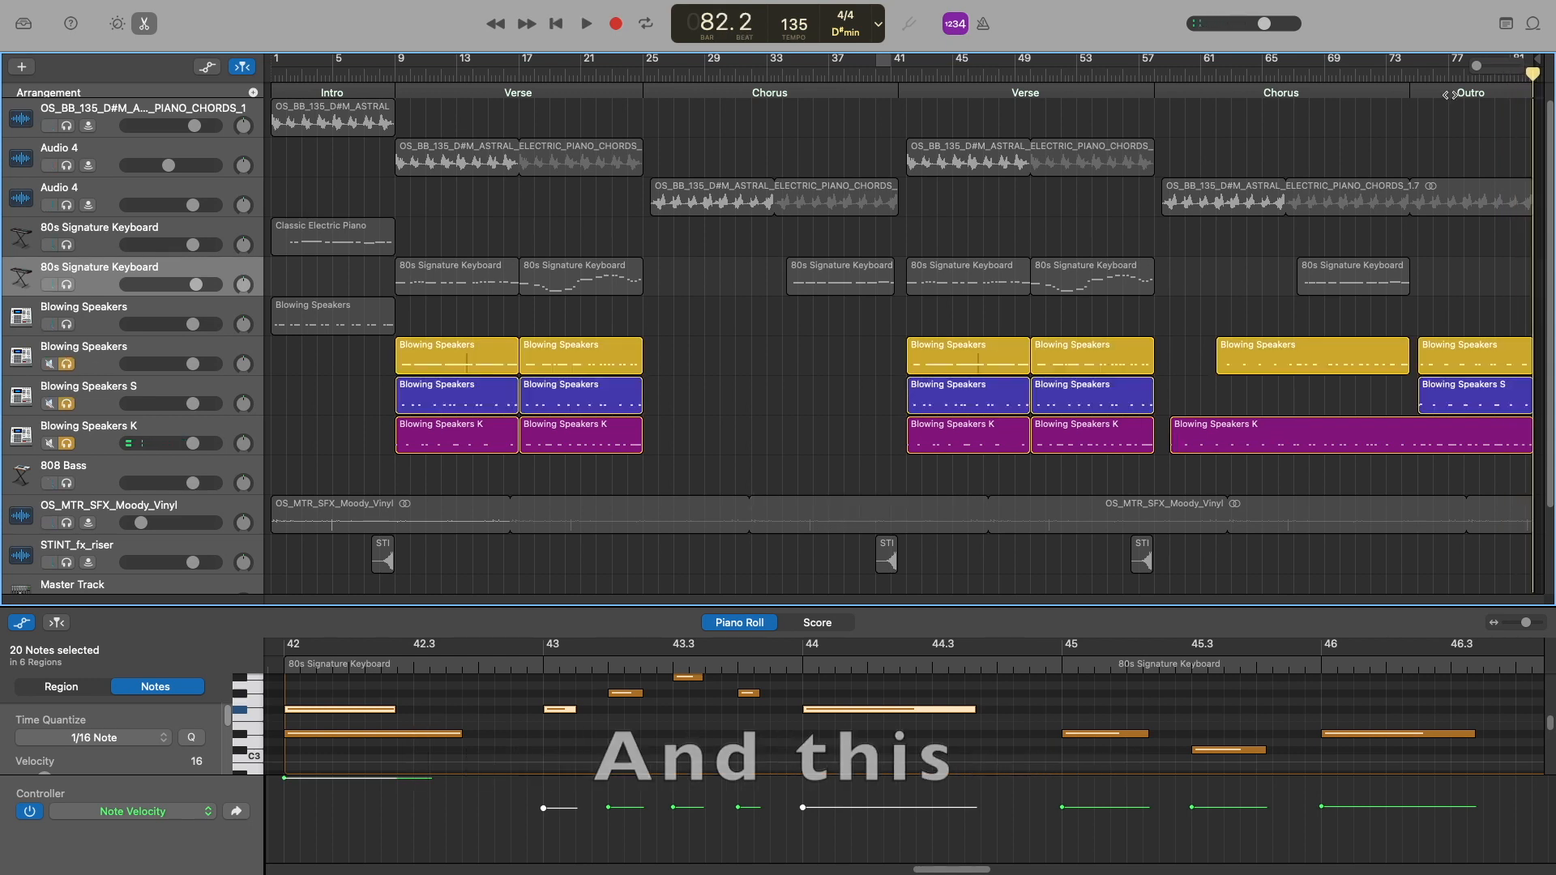
# - Play the soloed drum tracks from about bar 61, and show the second chorus's Blowing Speakers notes in an enlarged Piano Roll
pyautogui.moveTo(1532, 75); pyautogui.dragTo(1208, 110)
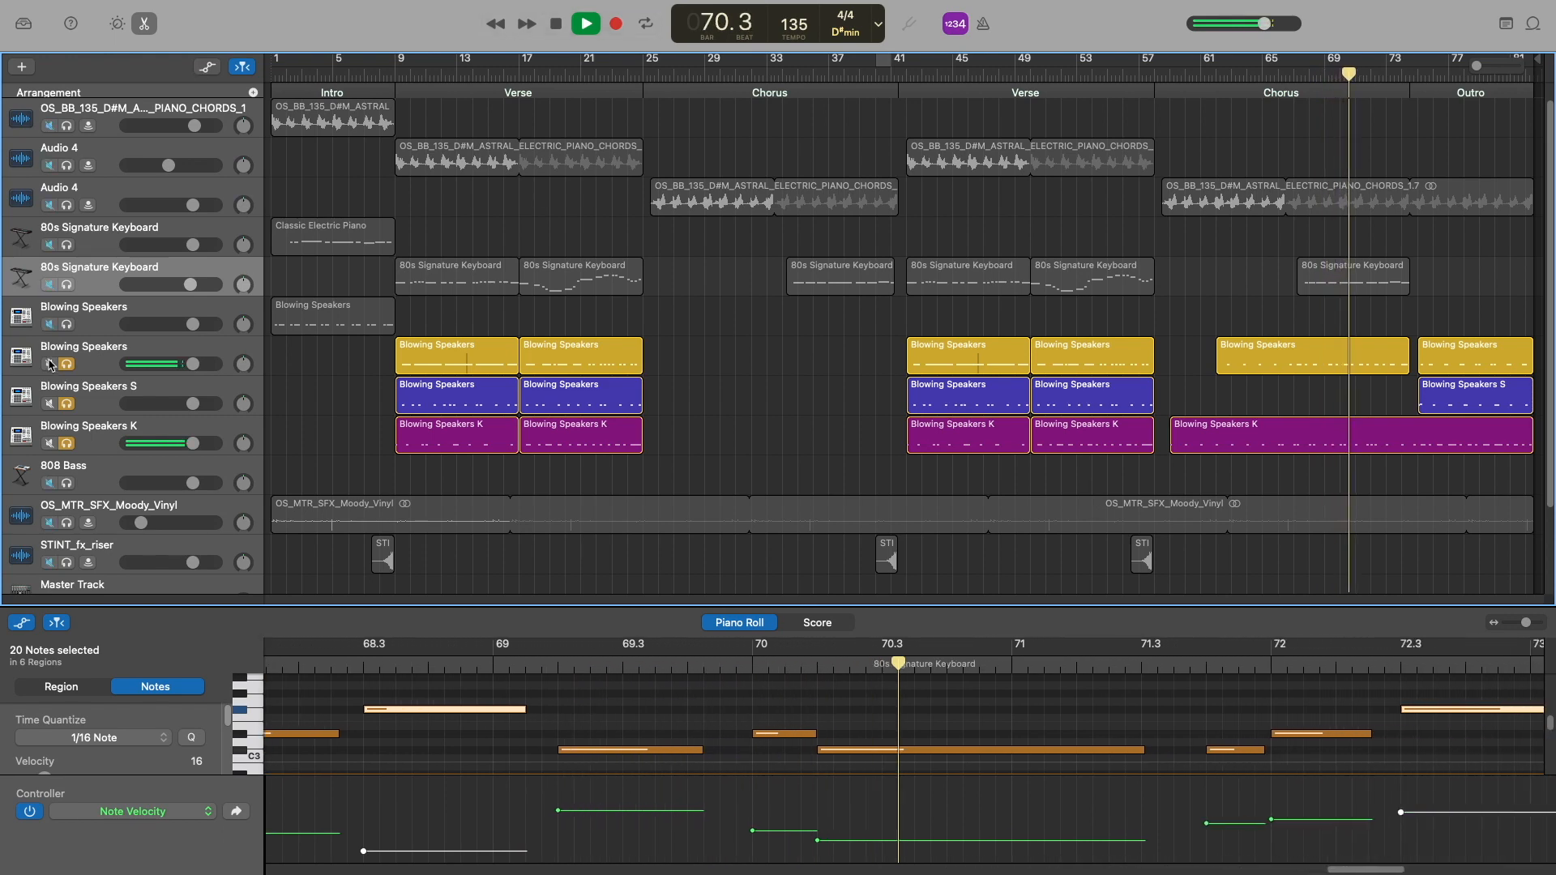
pyautogui.click(1265, 360)
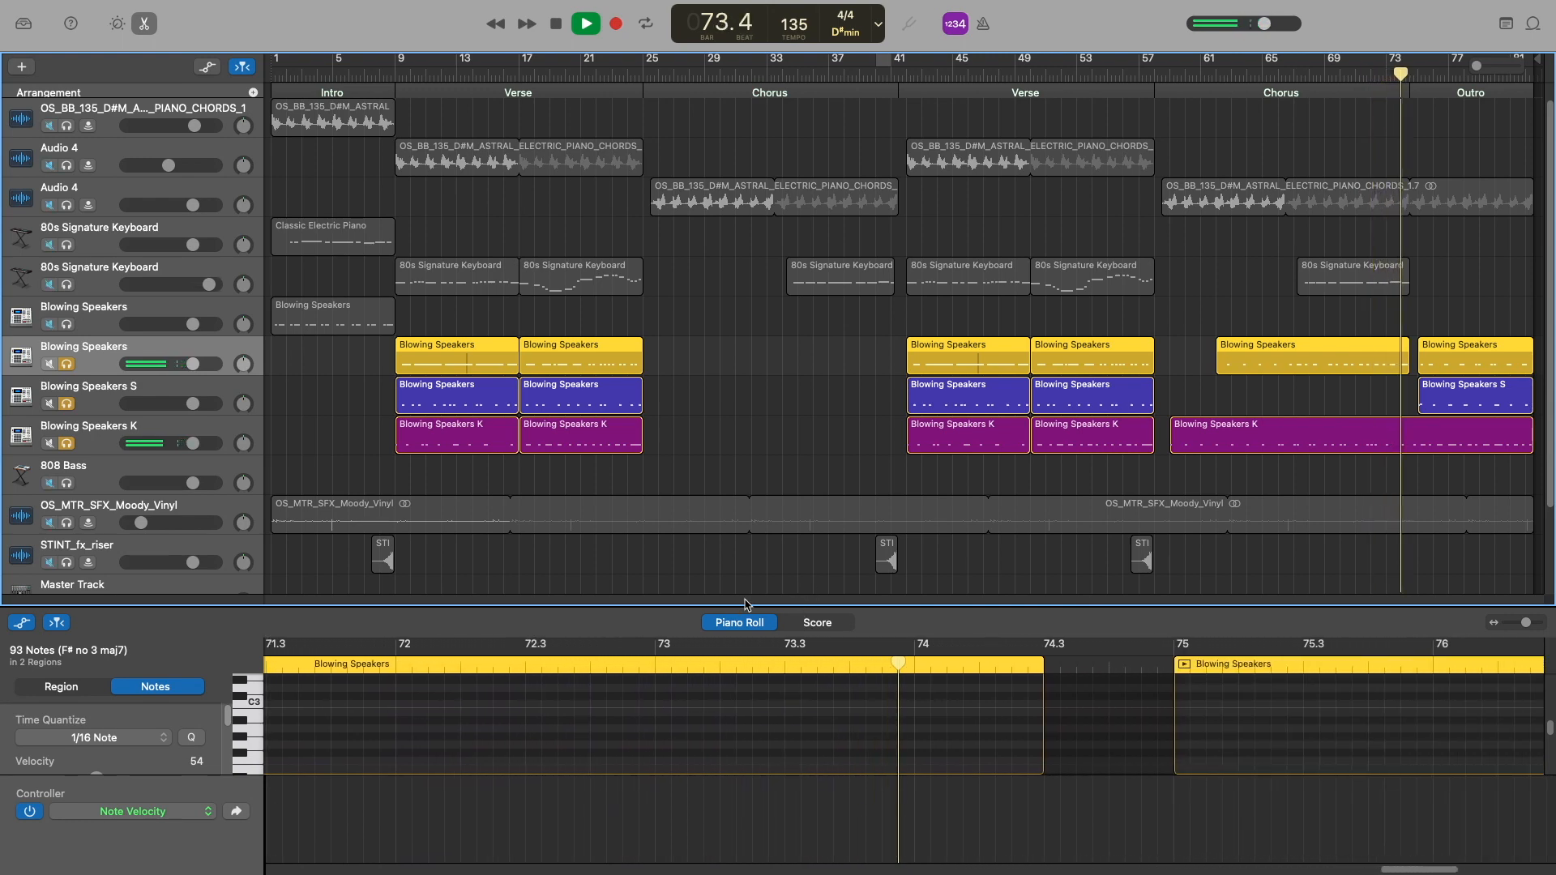
pyautogui.moveTo(726, 606); pyautogui.dragTo(726, 172)
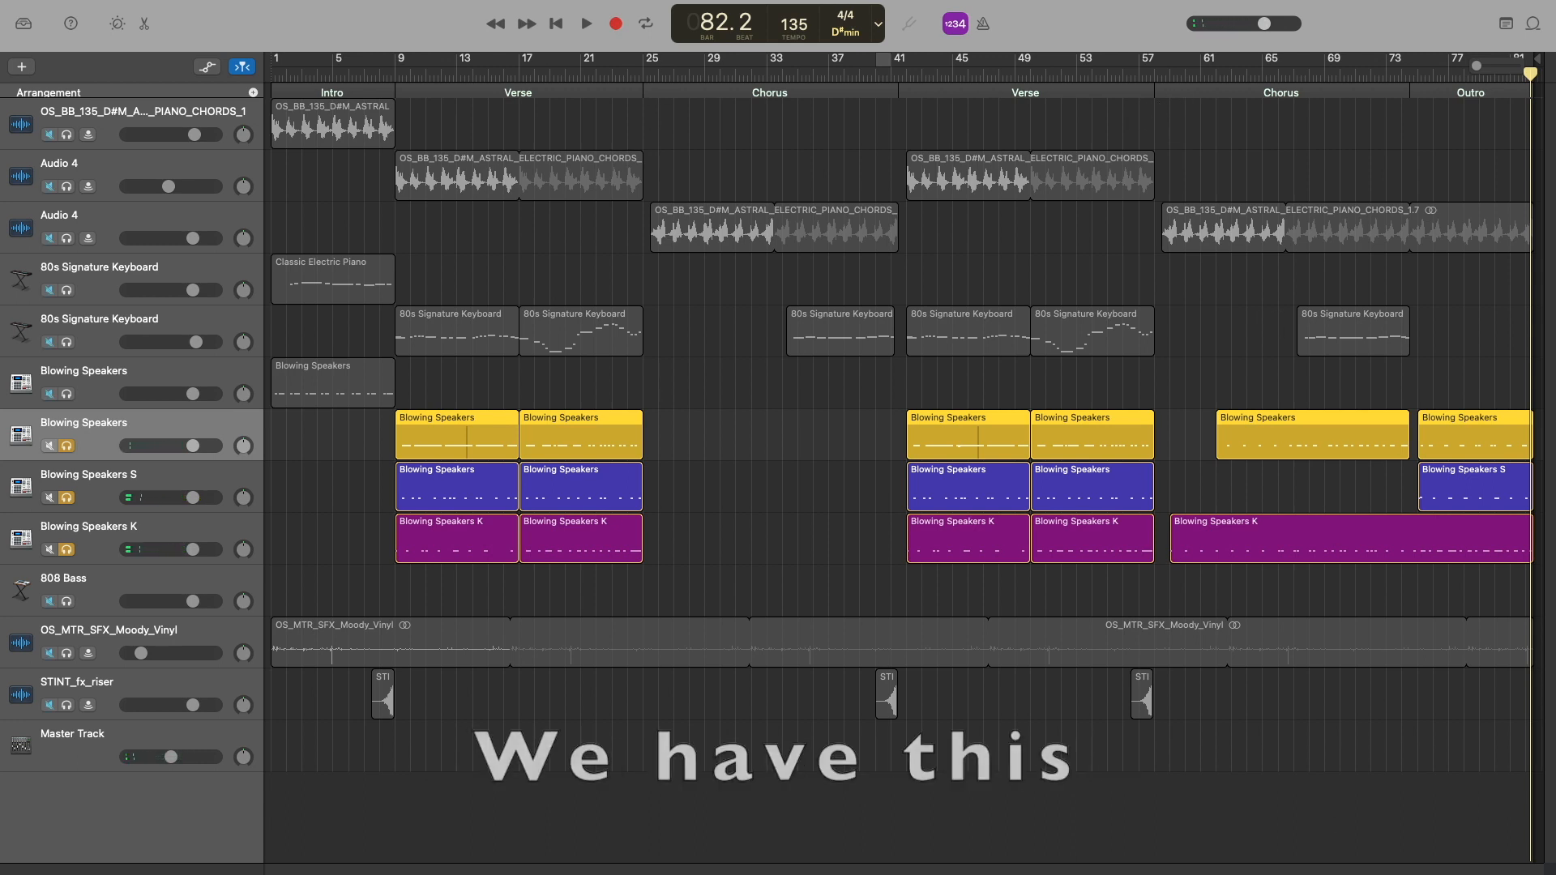
# - Unsolo the three Blowing Speakers drum tracks and play the full arrangement from about bar 57 into the outro
pyautogui.click(67, 446)
pyautogui.click(66, 498)
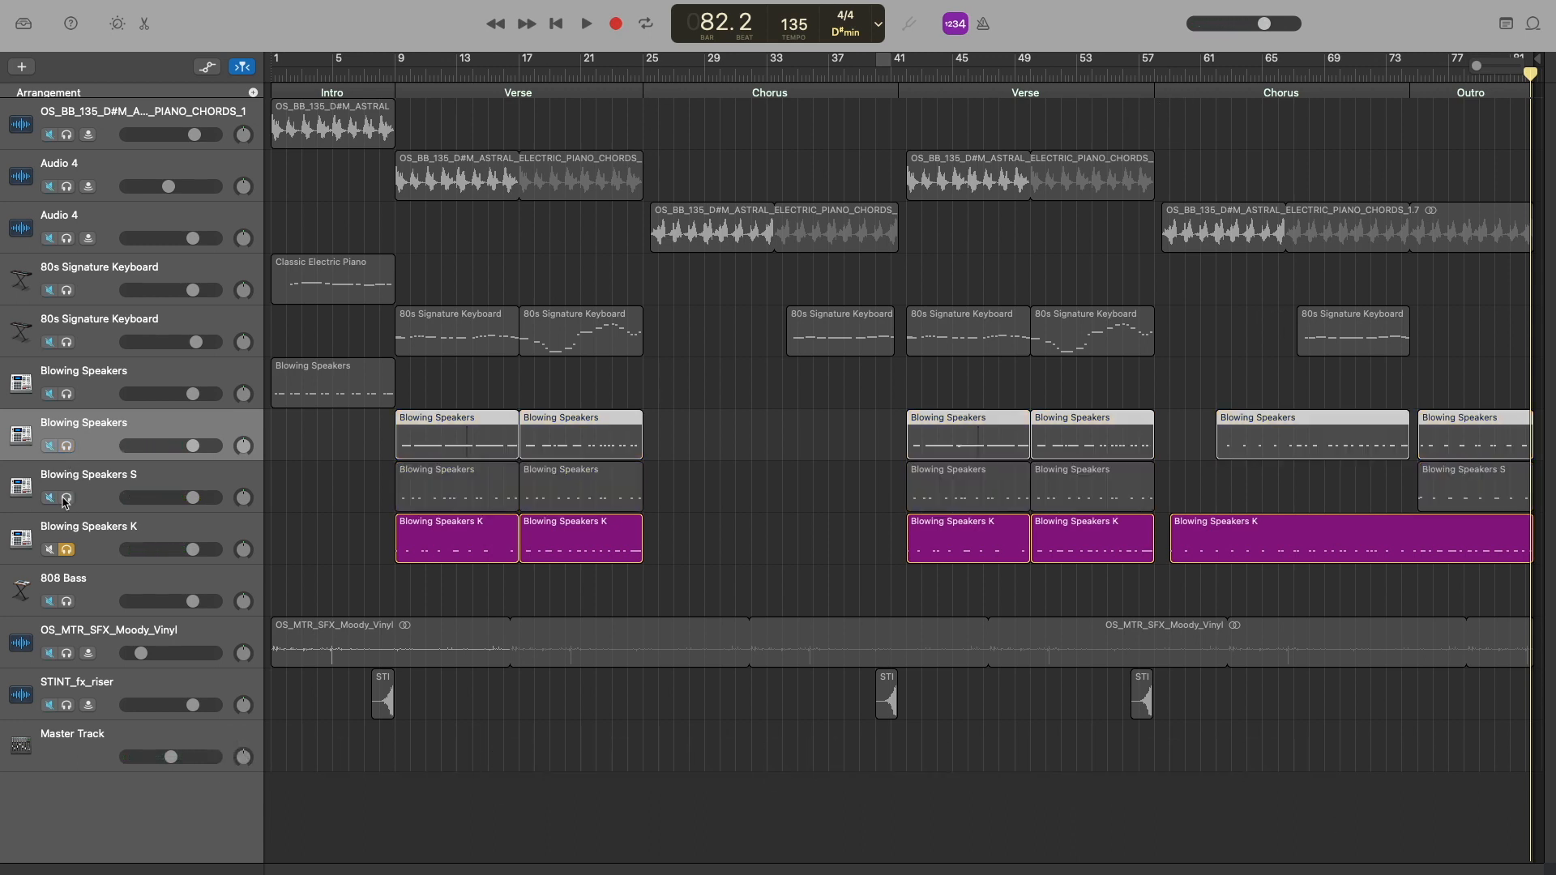
pyautogui.click(67, 550)
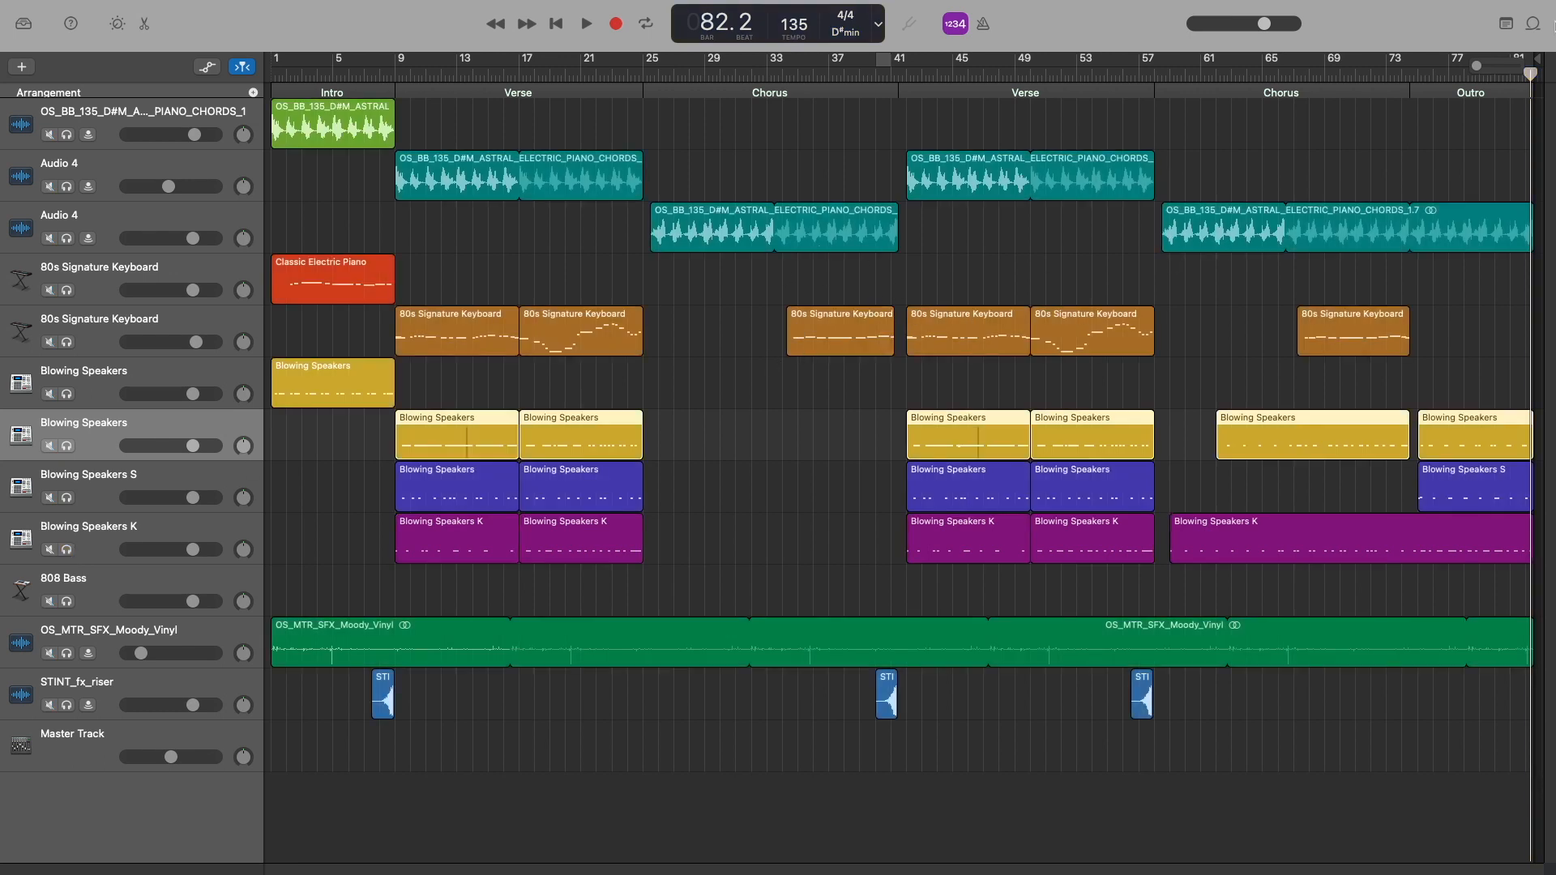
pyautogui.moveTo(1514, 73); pyautogui.dragTo(1139, 101)
pyautogui.press('space')
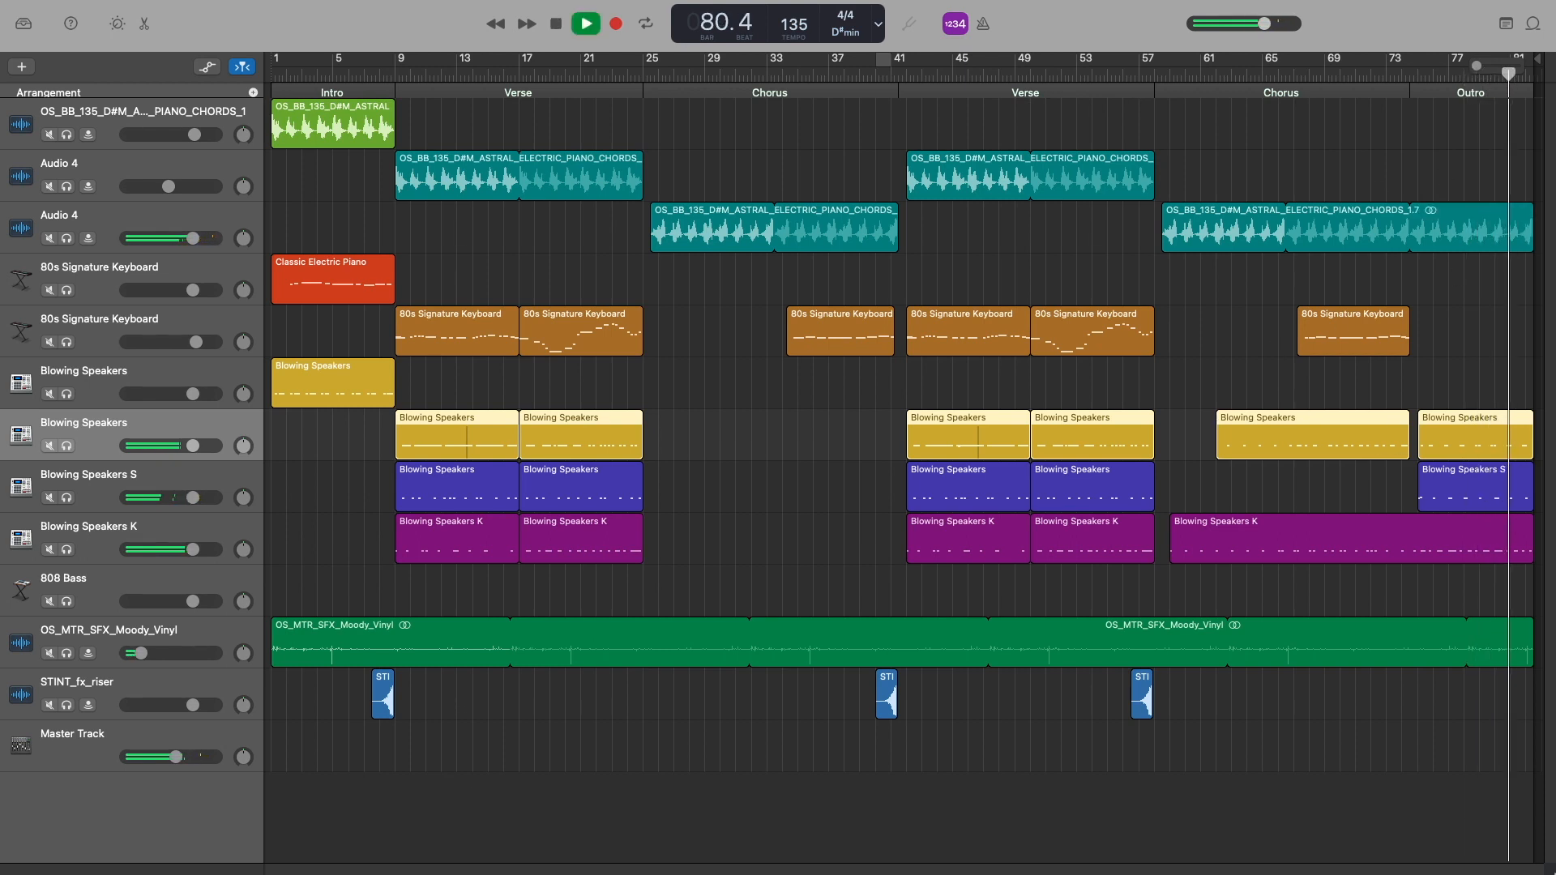
# - Show the track automation, examine the Master Track's volume fade in the outro, and replay the arrangement from about bar 73
pyautogui.press('a')
pyautogui.scroll(-4, 1199, 625)
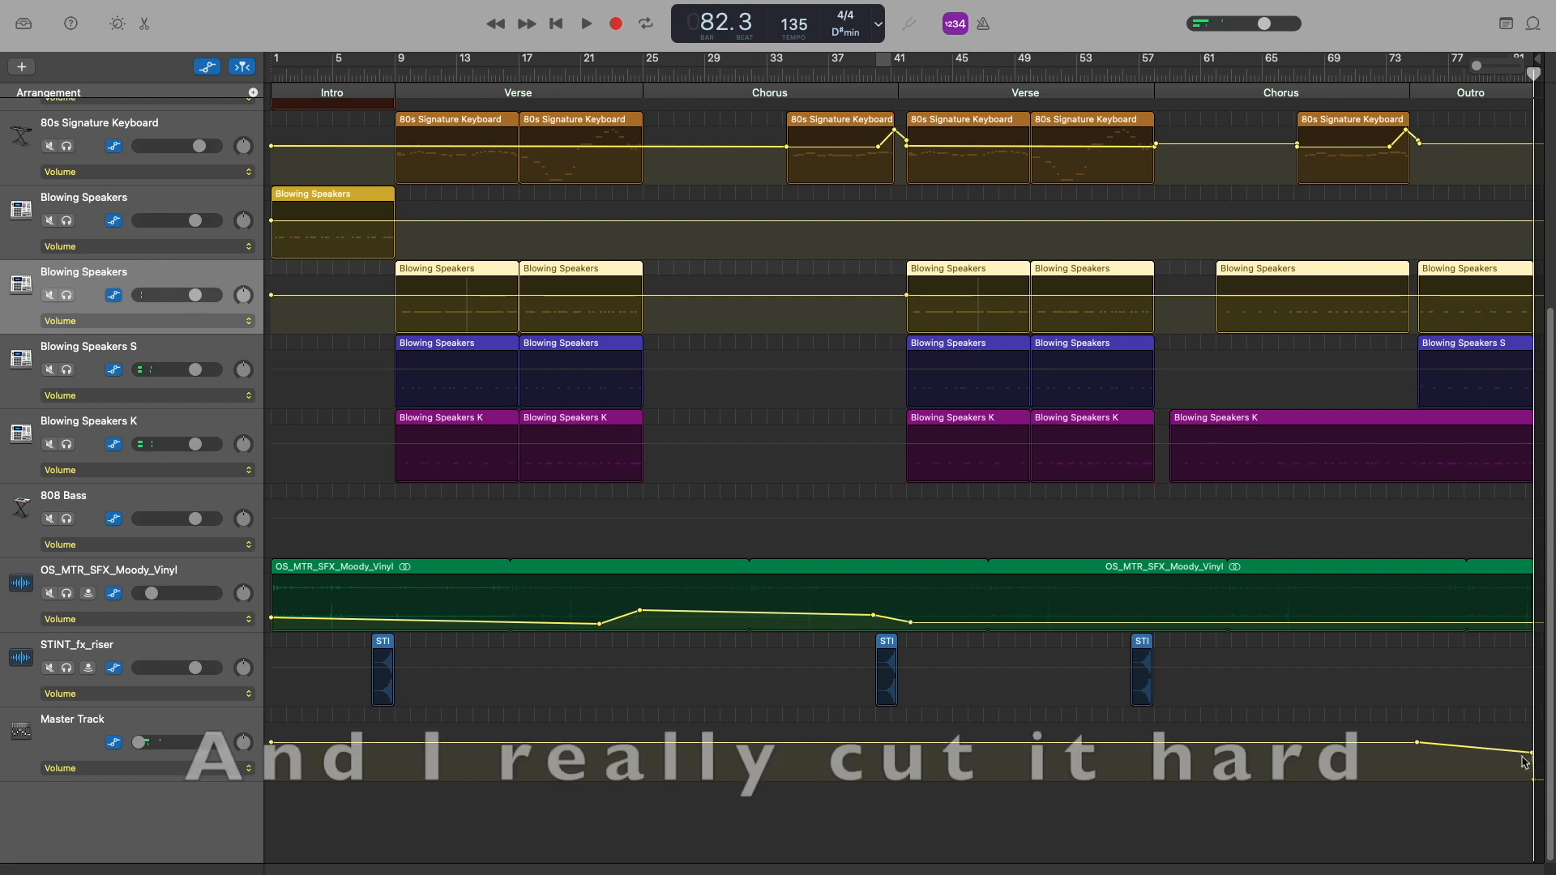
pyautogui.moveTo(1534, 74); pyautogui.dragTo(1387, 78)
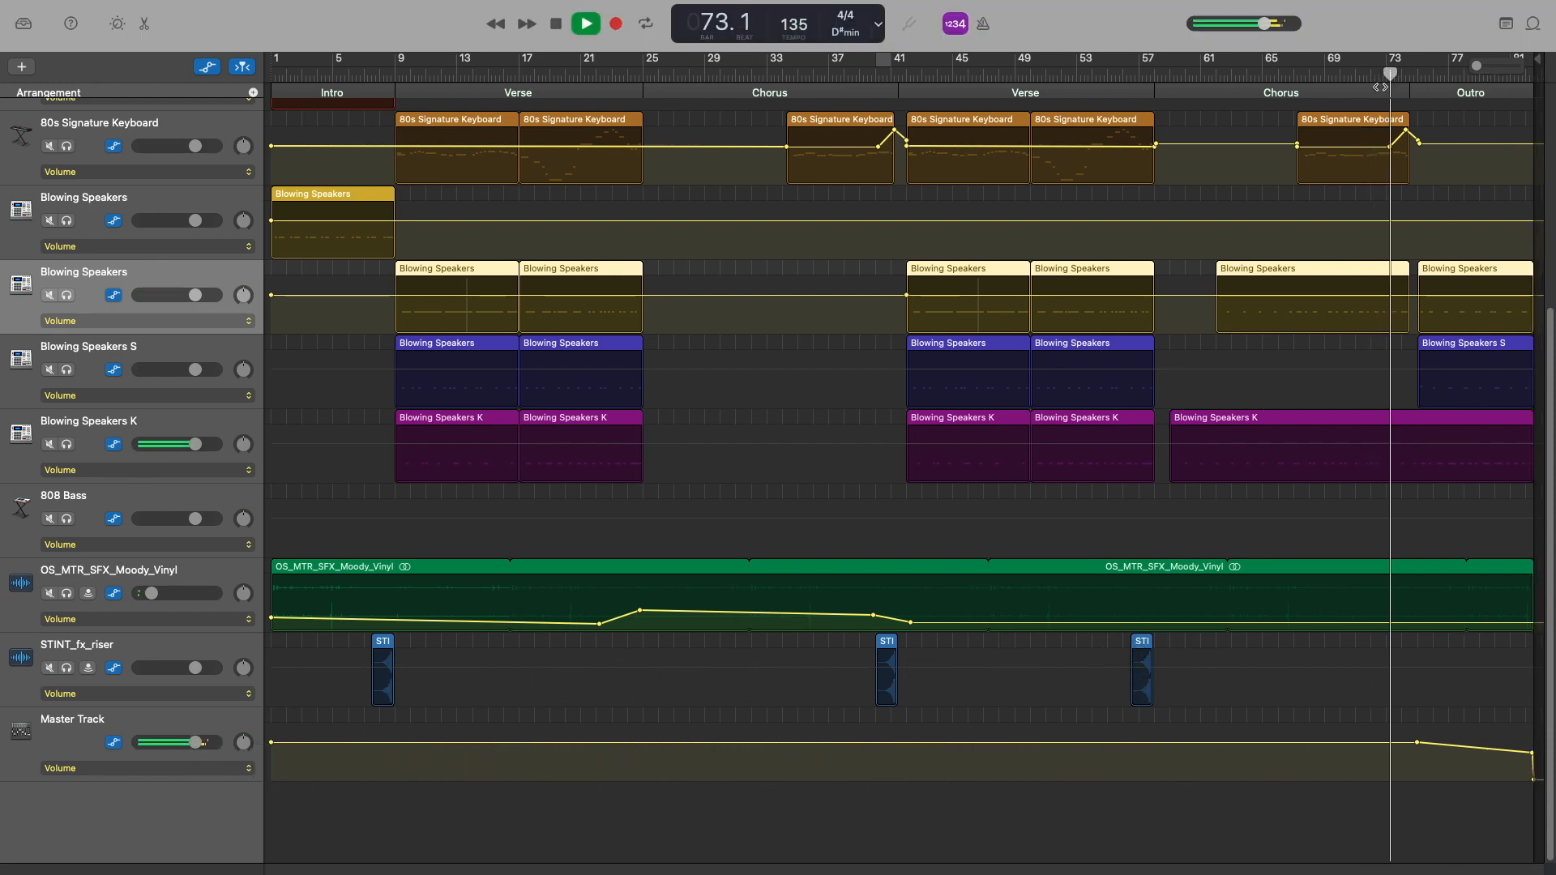
# - Examine the volume automation on the 80s Signature Keyboard and piano chord tracks during playback, and hide the automation
pyautogui.scroll(4, 1431, 339)
pyautogui.press('space')
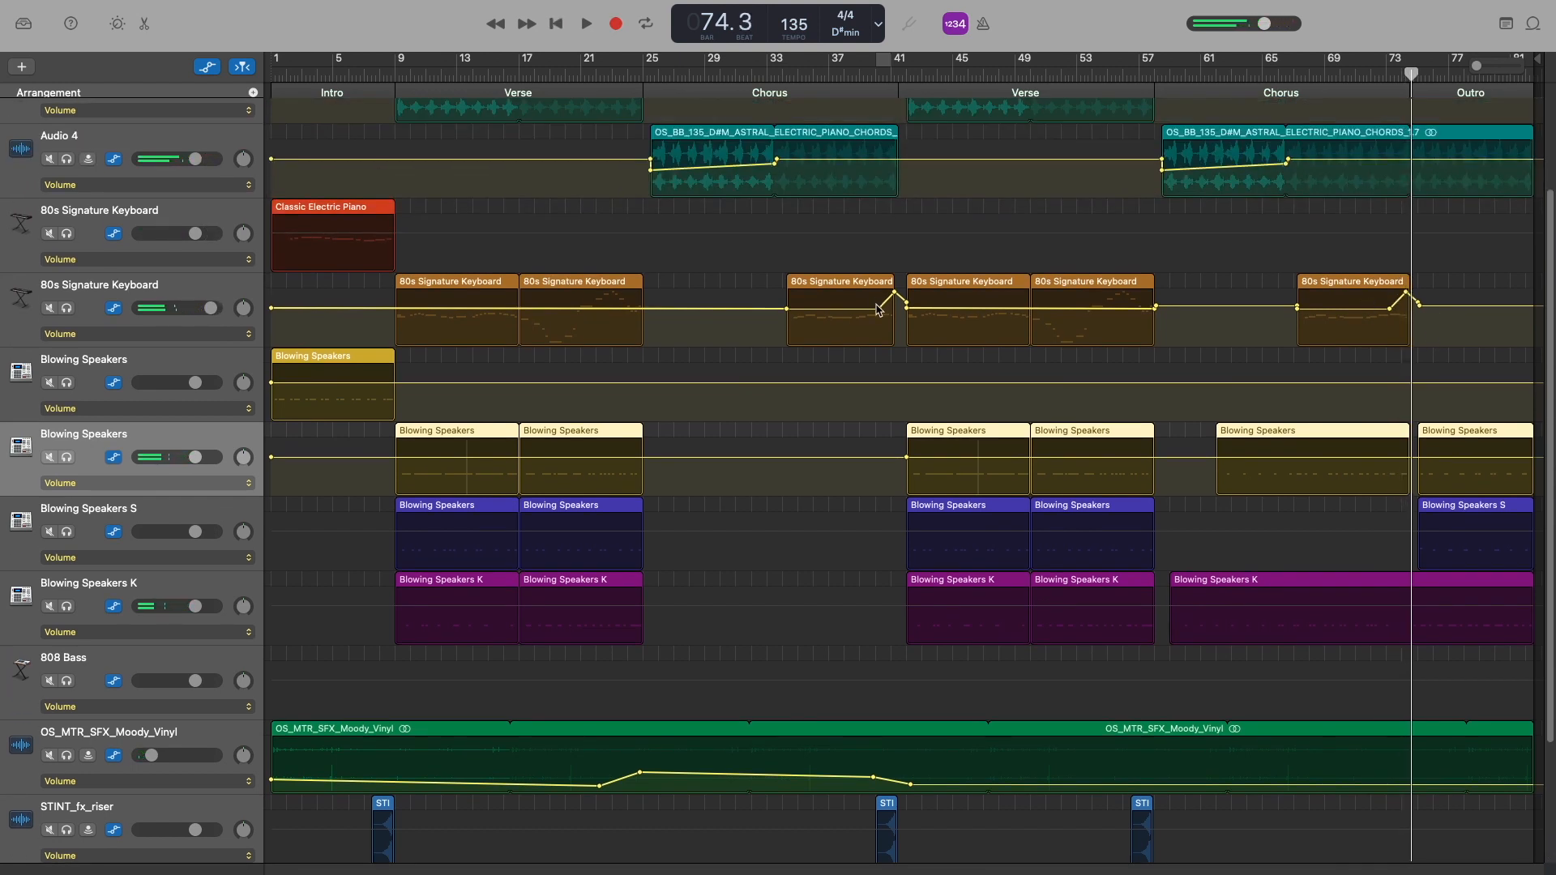
pyautogui.press('space')
pyautogui.press('space')
pyautogui.scroll(3, 716, 442)
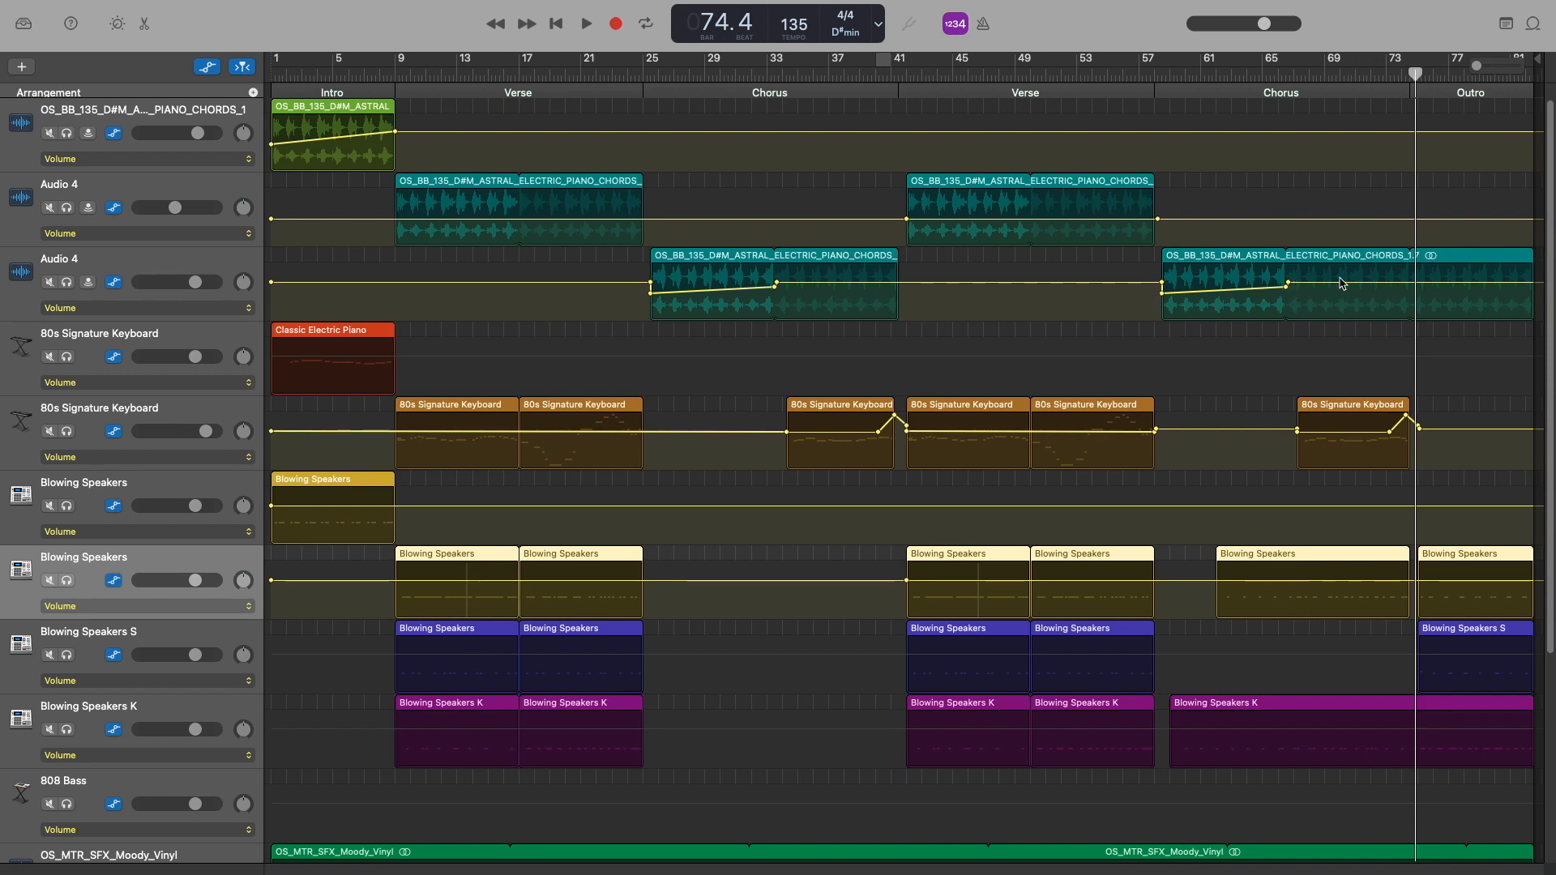
pyautogui.press('a')
# - Show the Master Track's EQ and look through the 06 Mastering presets that include Final Mix - Hip Hop
pyautogui.click(81, 734)
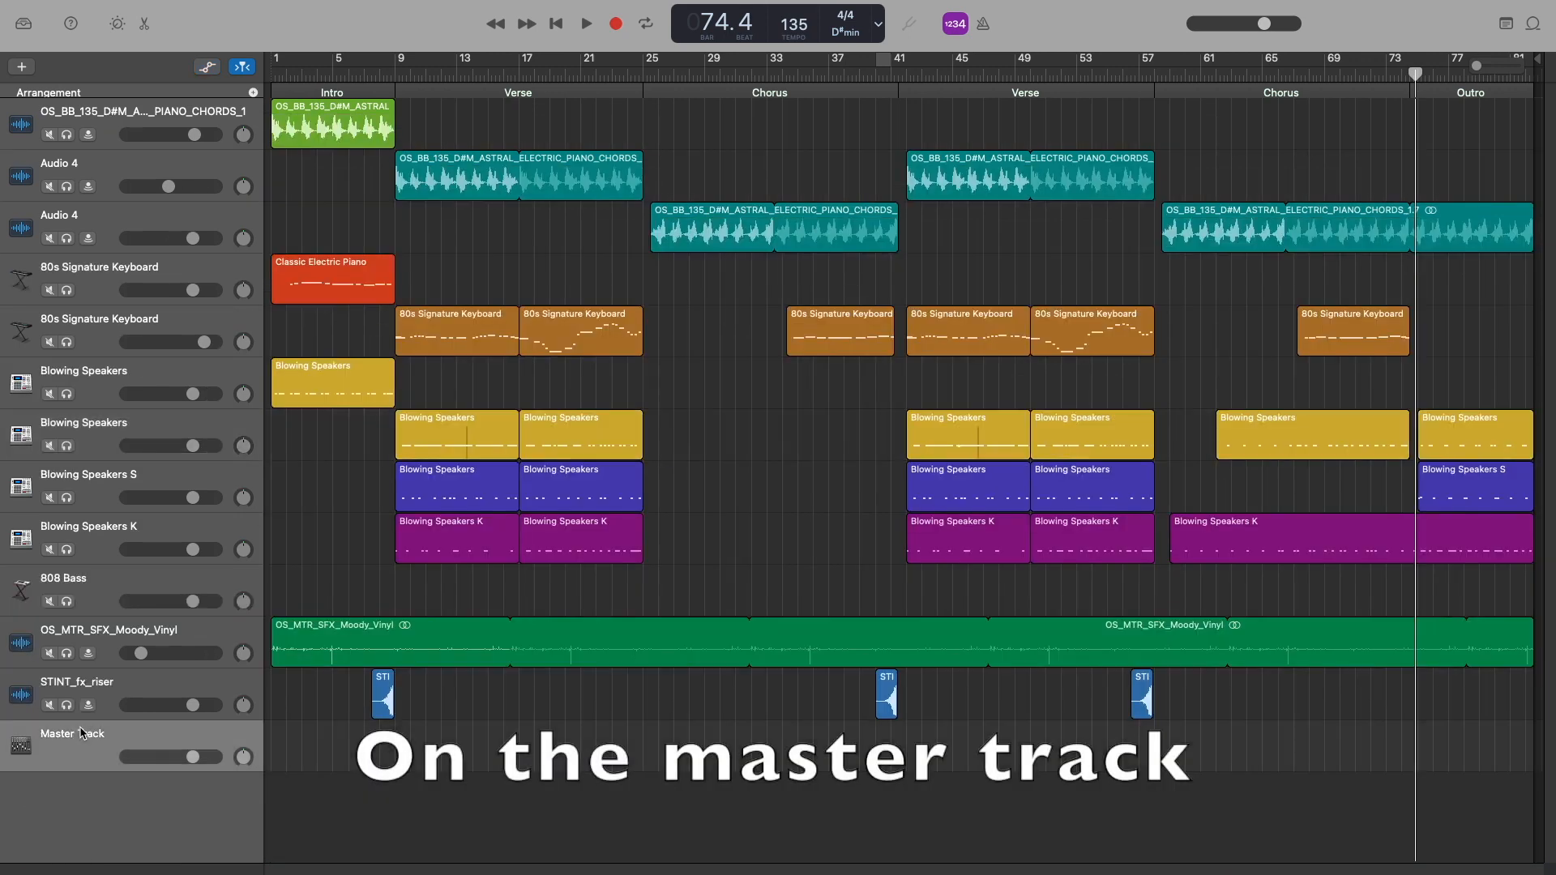
pyautogui.click(117, 24)
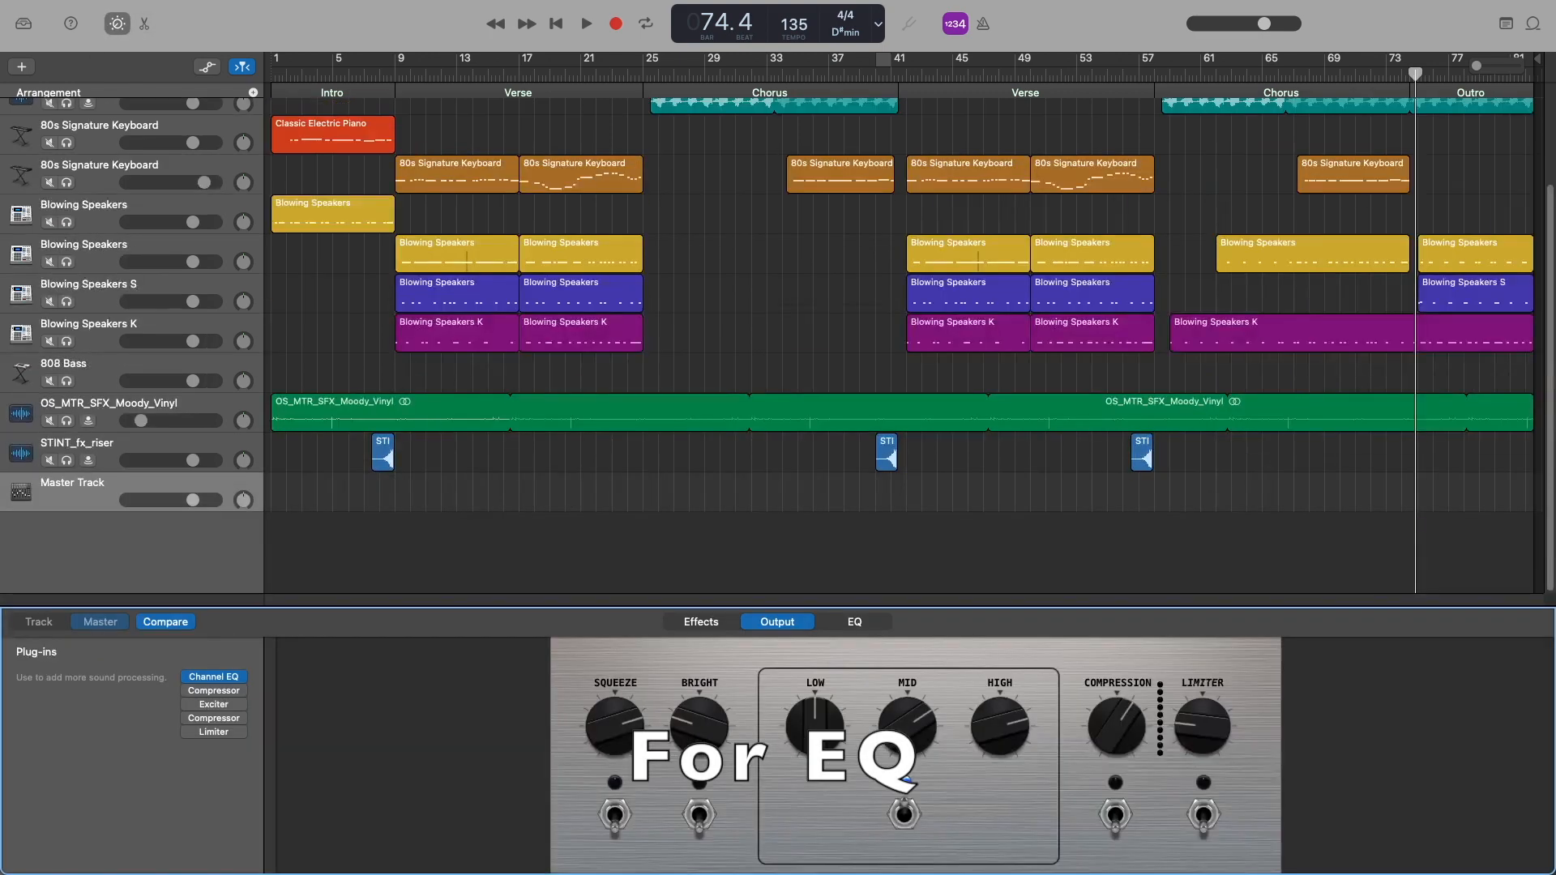
pyautogui.click(847, 623)
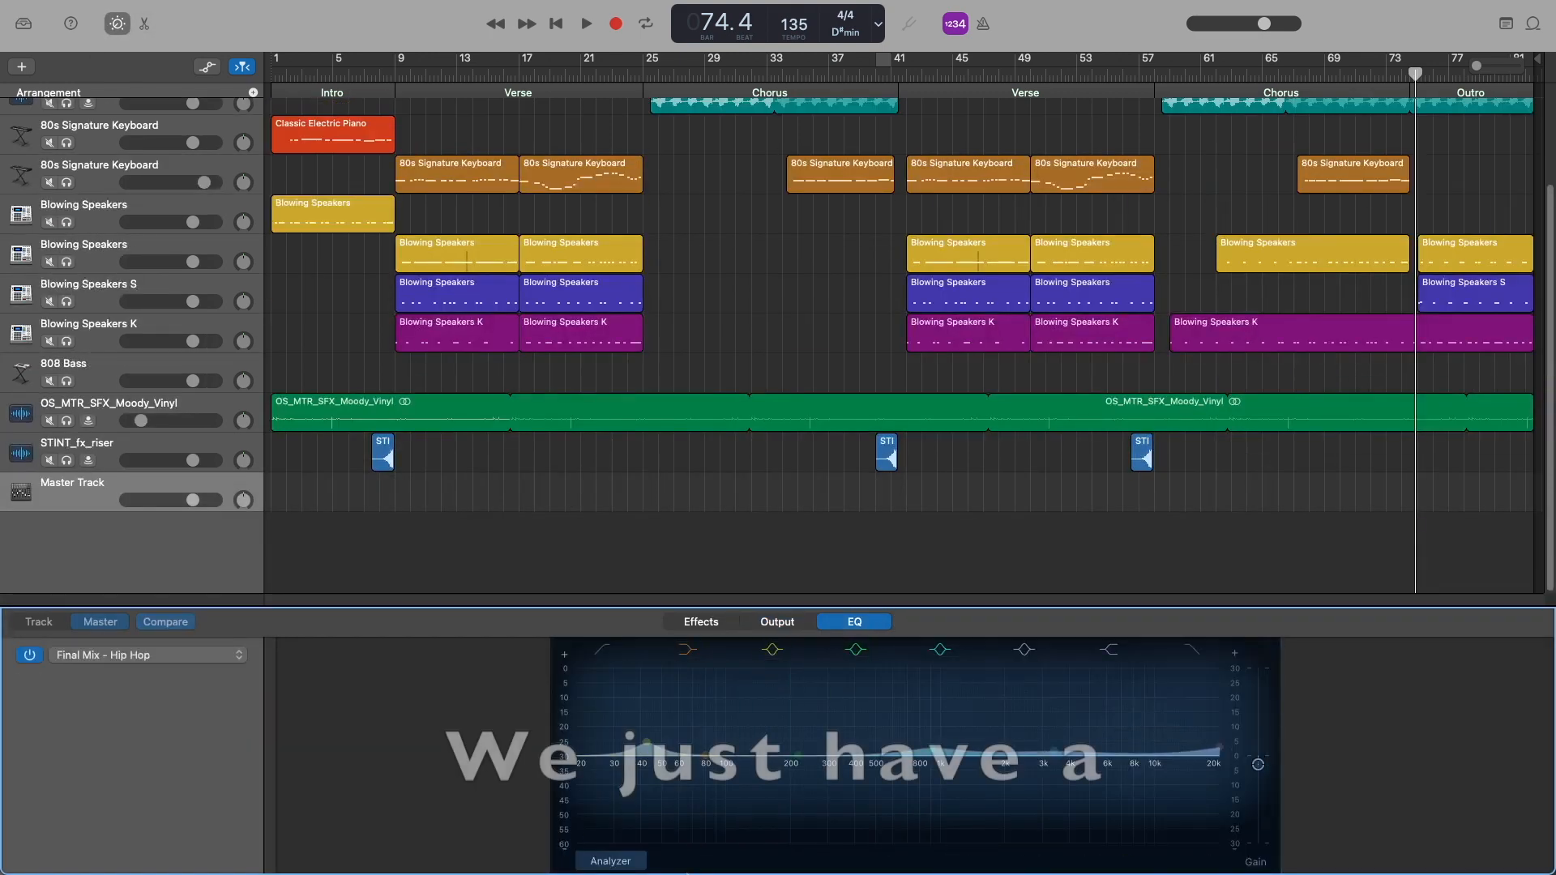
pyautogui.click(158, 658)
pyautogui.moveTo(145, 839)
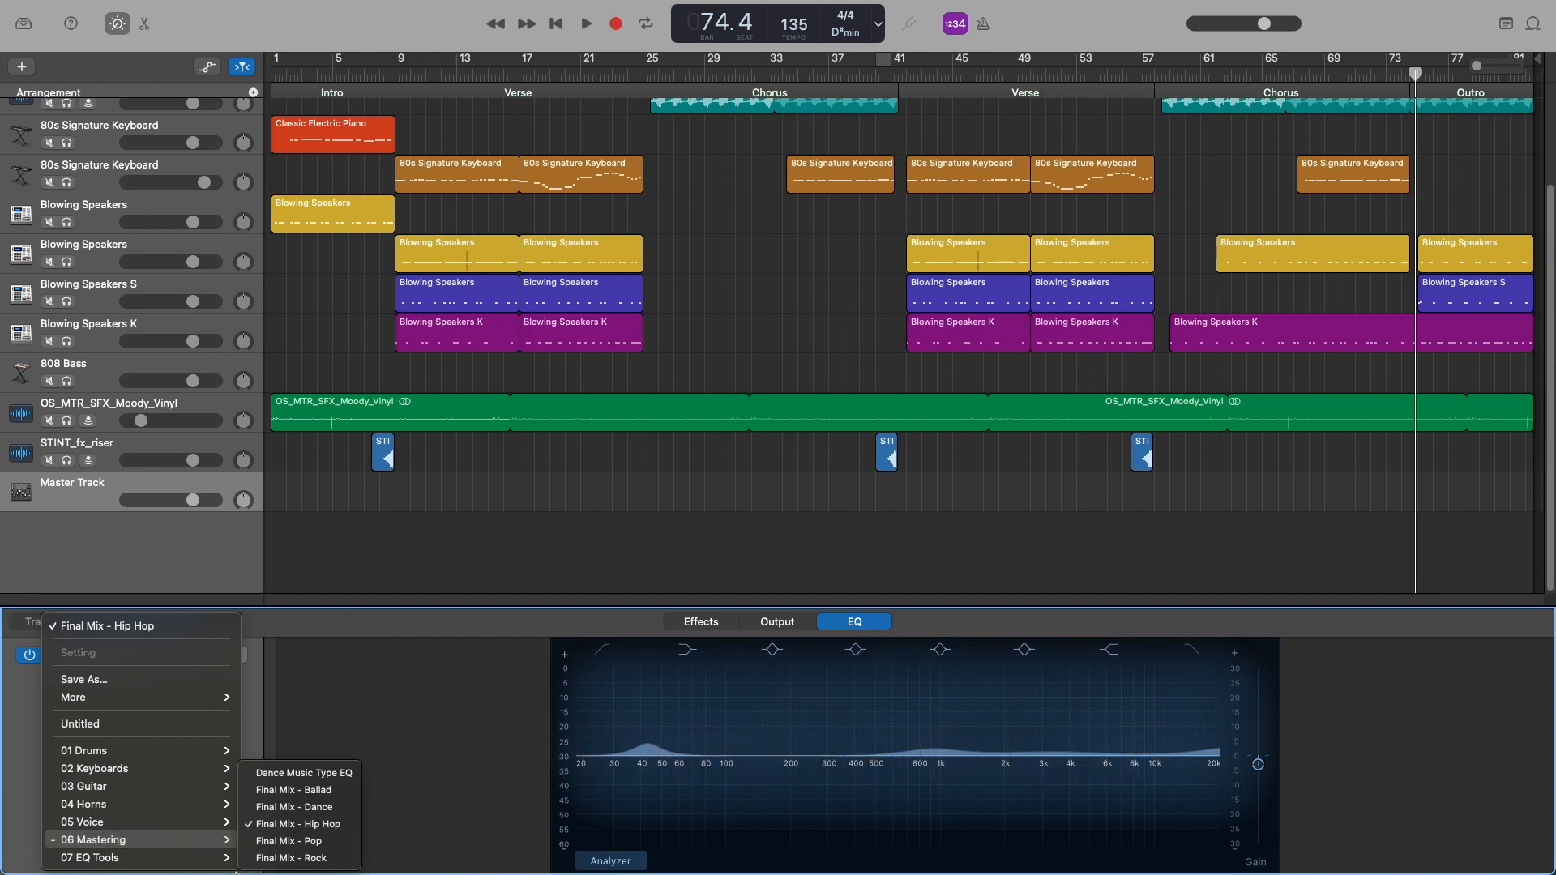
# - Toggle the Master Track's Final Mix - Hip Hop EQ while the intro plays around bar 5, and stop playback
pyautogui.click(32, 657)
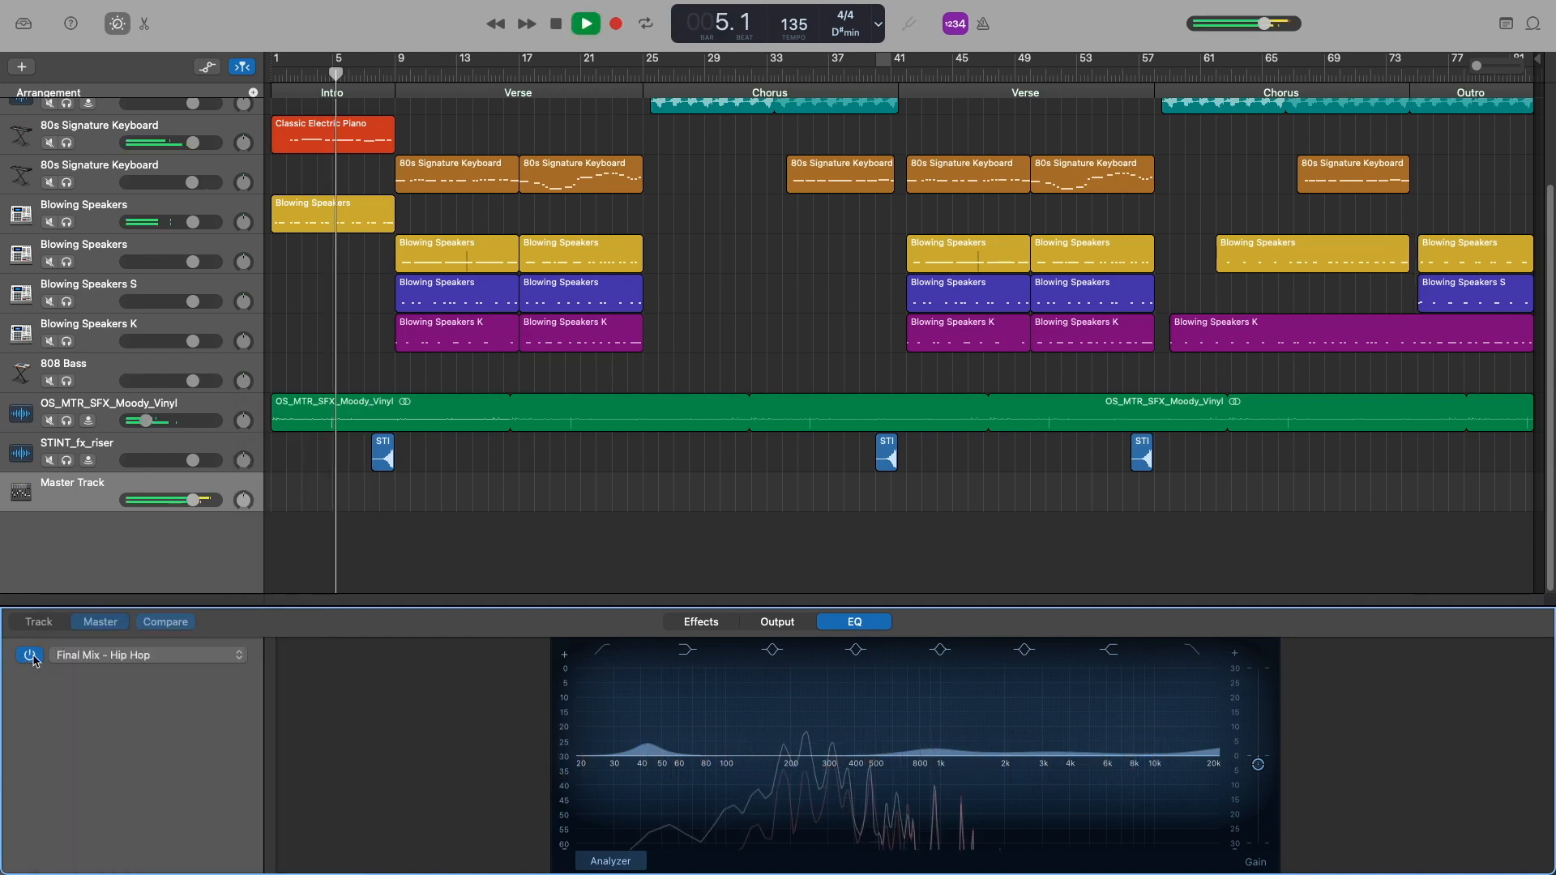
pyautogui.press('space')
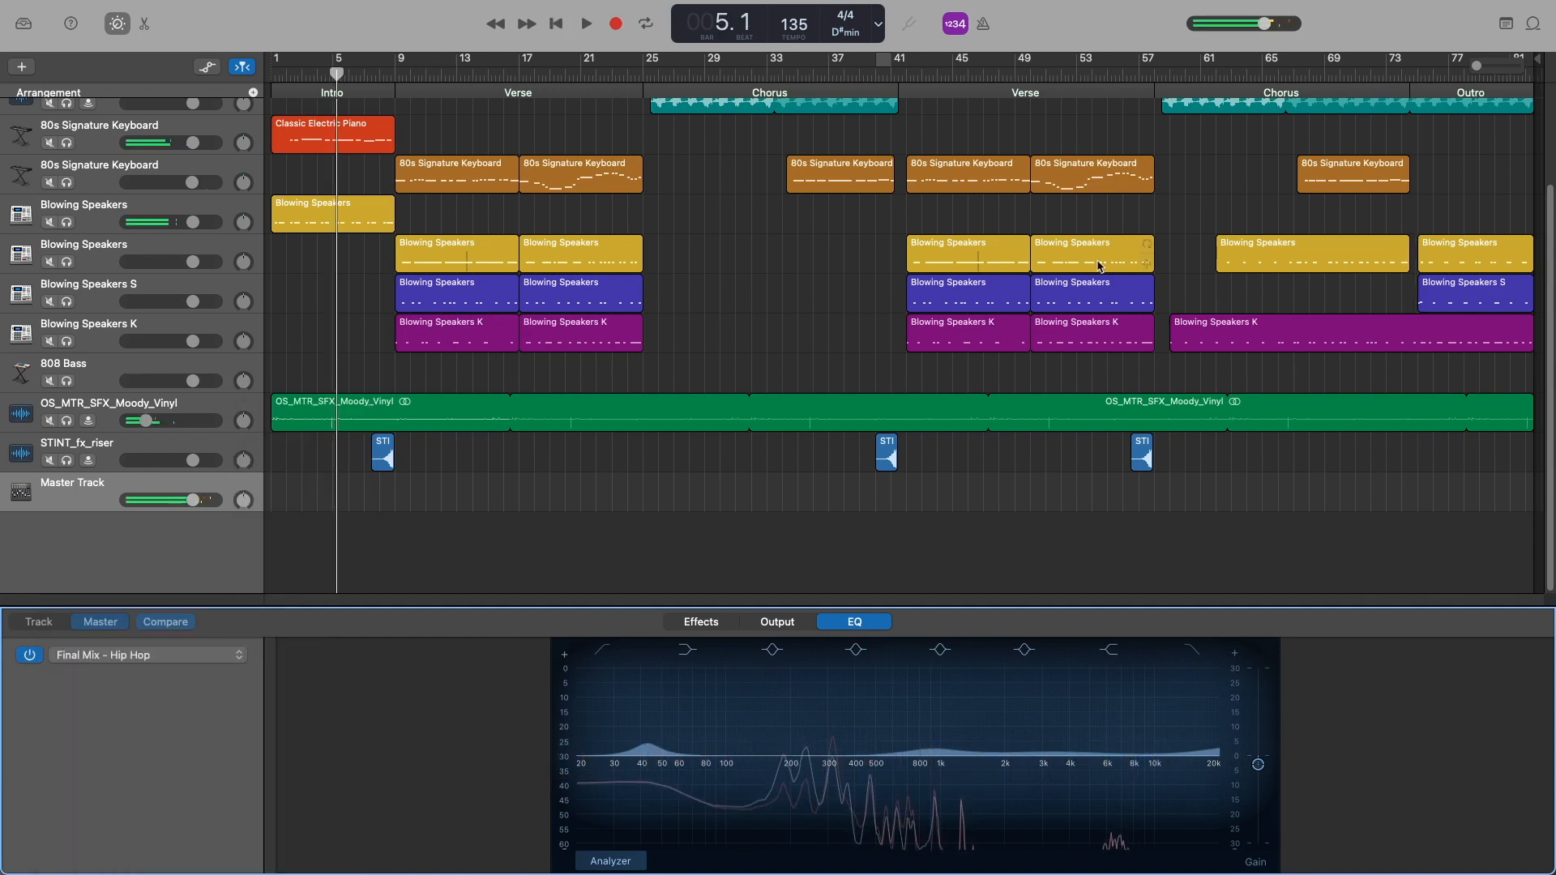
pyautogui.scroll(3, 659, 550)
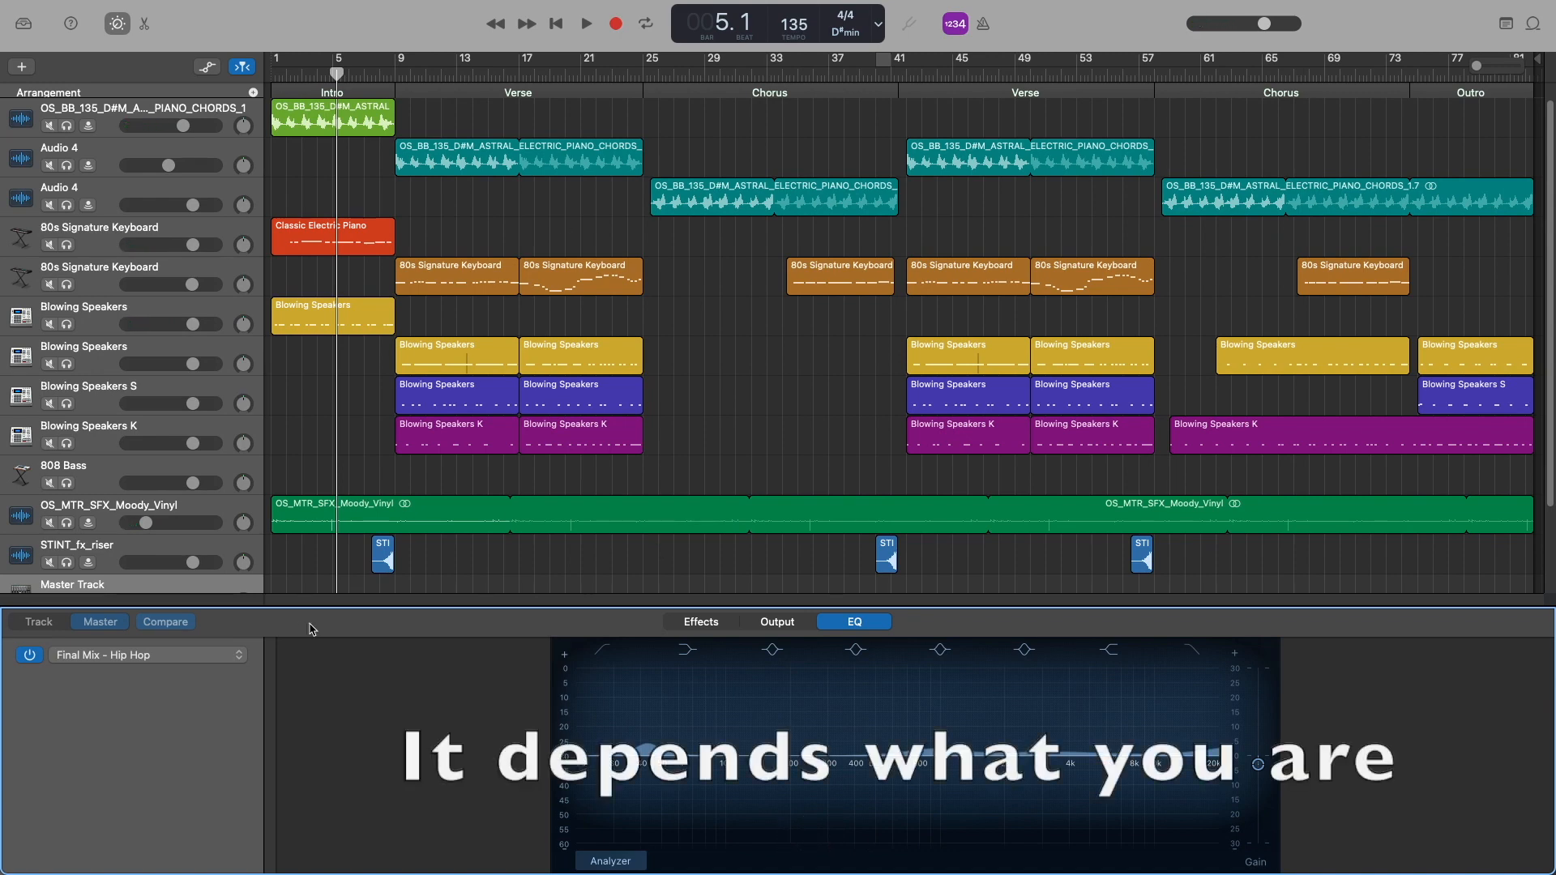
# - Review the master EQ's preset categories again, and play the arrangement from bar 41
pyautogui.click(147, 660)
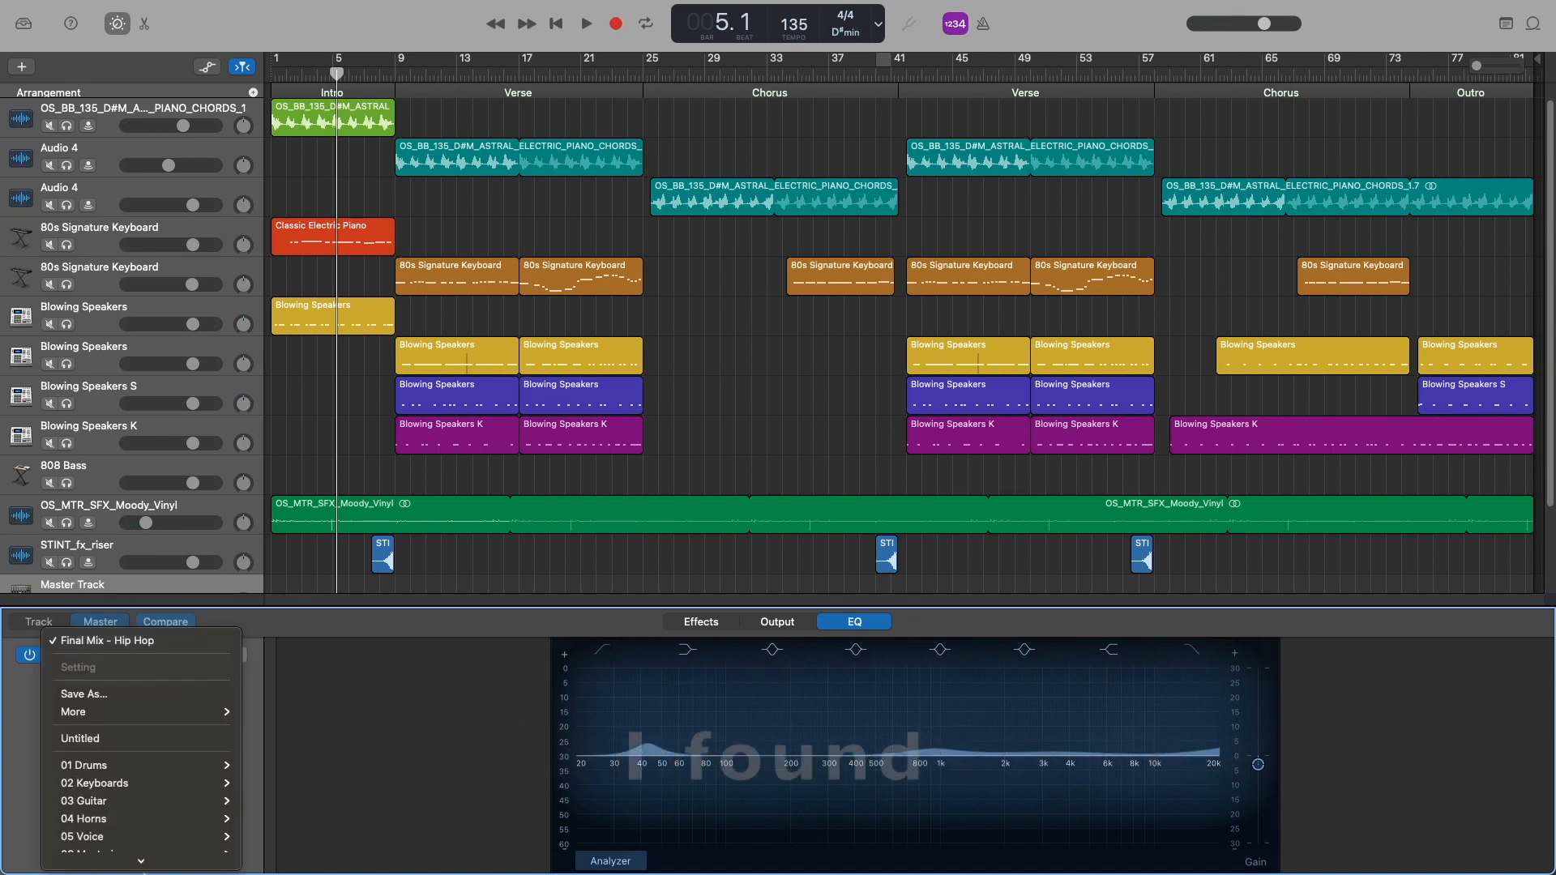
pyautogui.moveTo(162, 840)
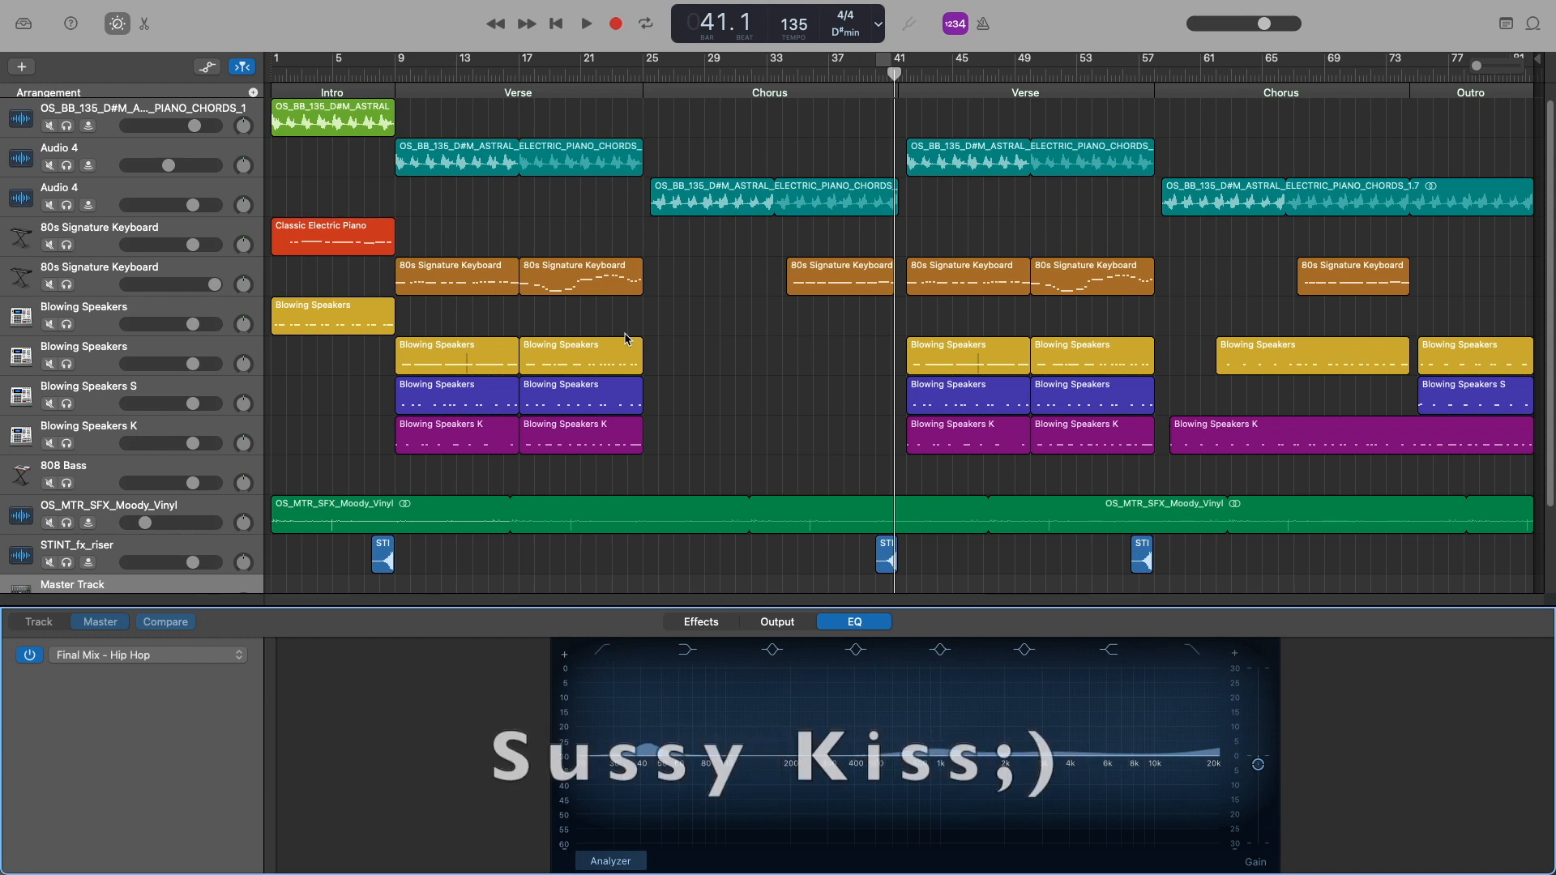
pyautogui.press('space')
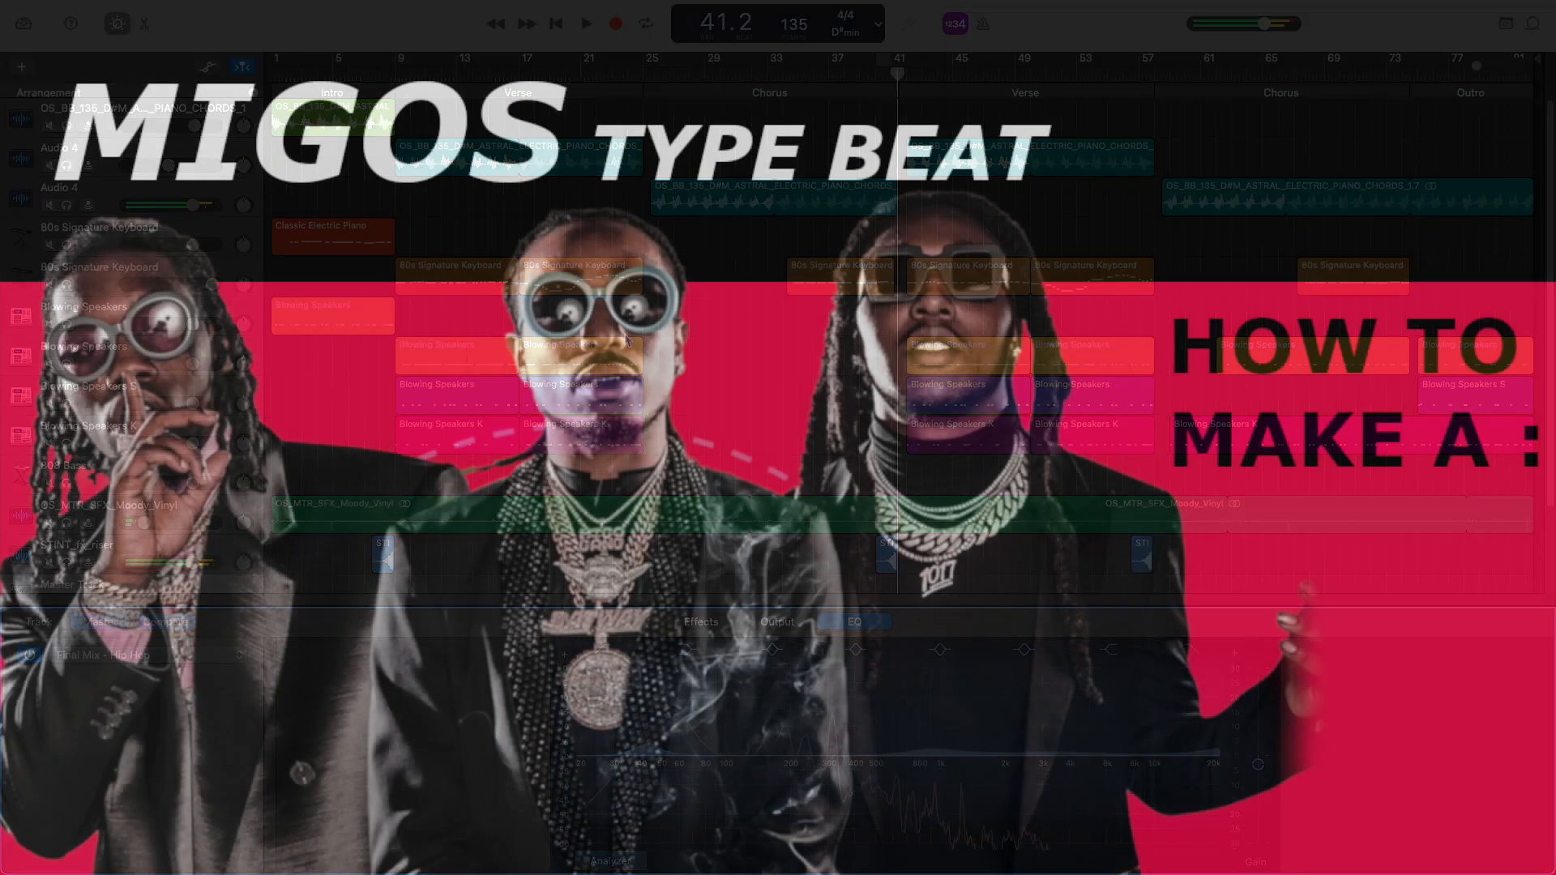